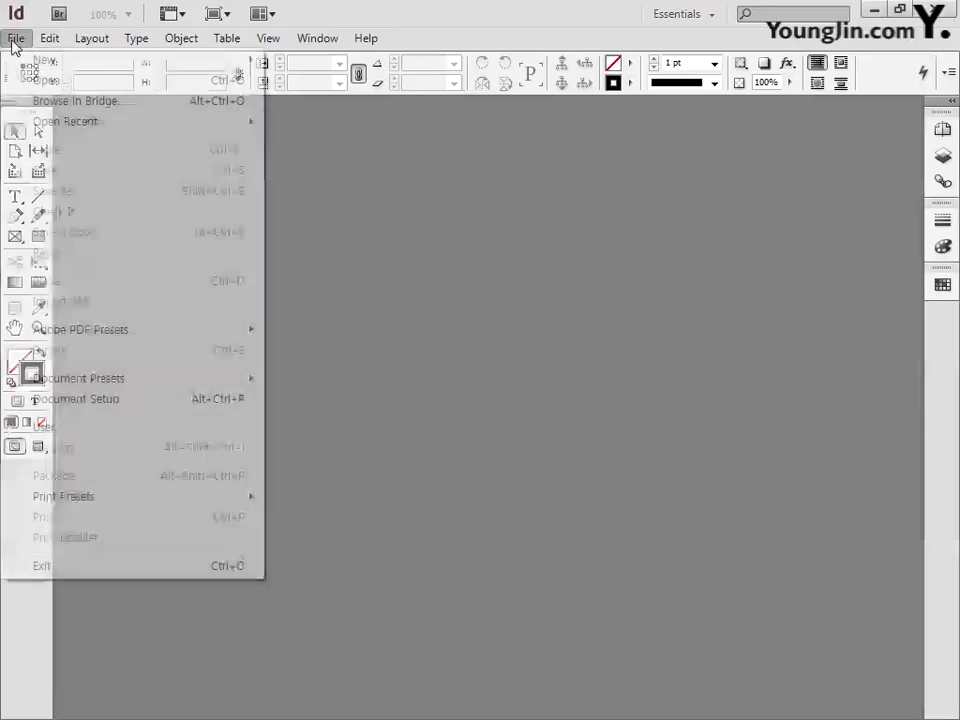
Step: Start a new one-page A4 print document with facing pages turned off
{"action": "mouse_move", "coordinate": [146, 66]}
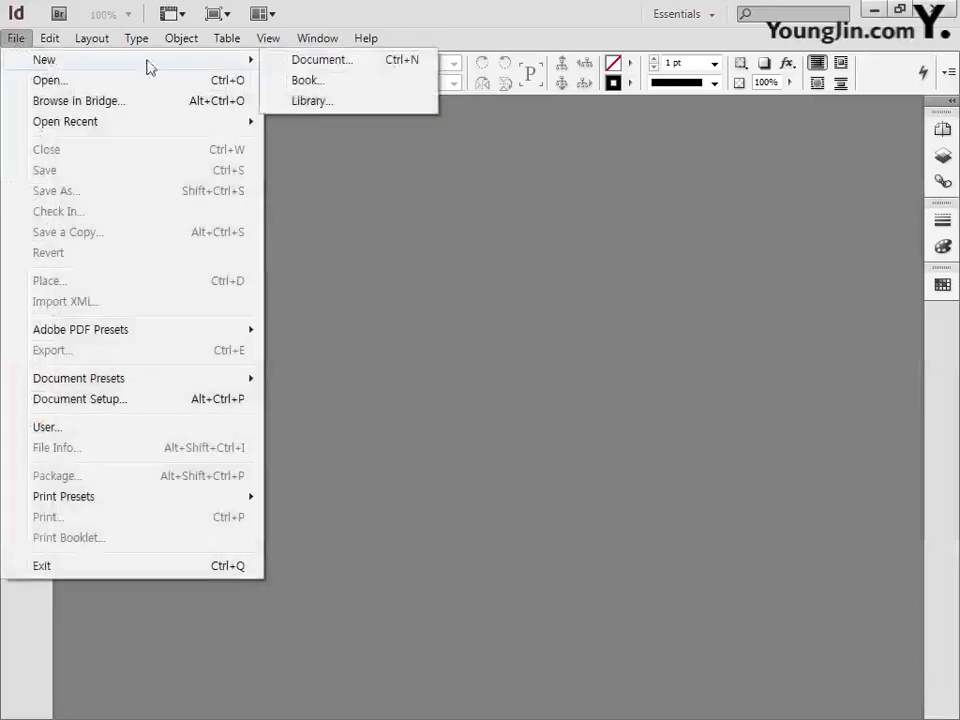
{"action": "left_click", "coordinate": [304, 61]}
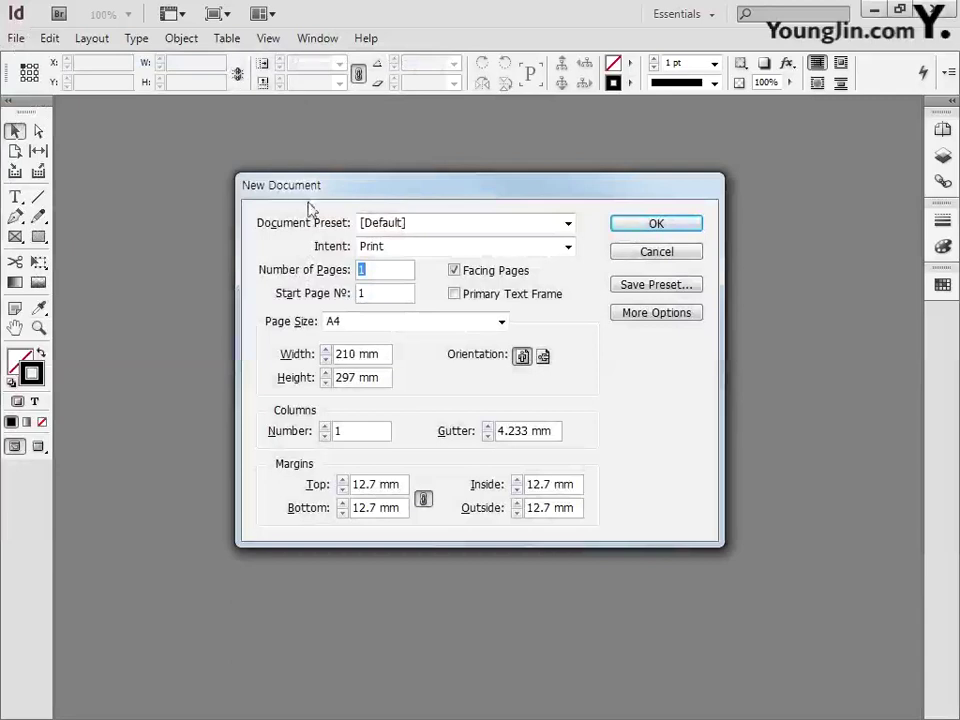
{"action": "type", "text": "1"}
{"action": "left_click", "coordinate": [454, 270]}
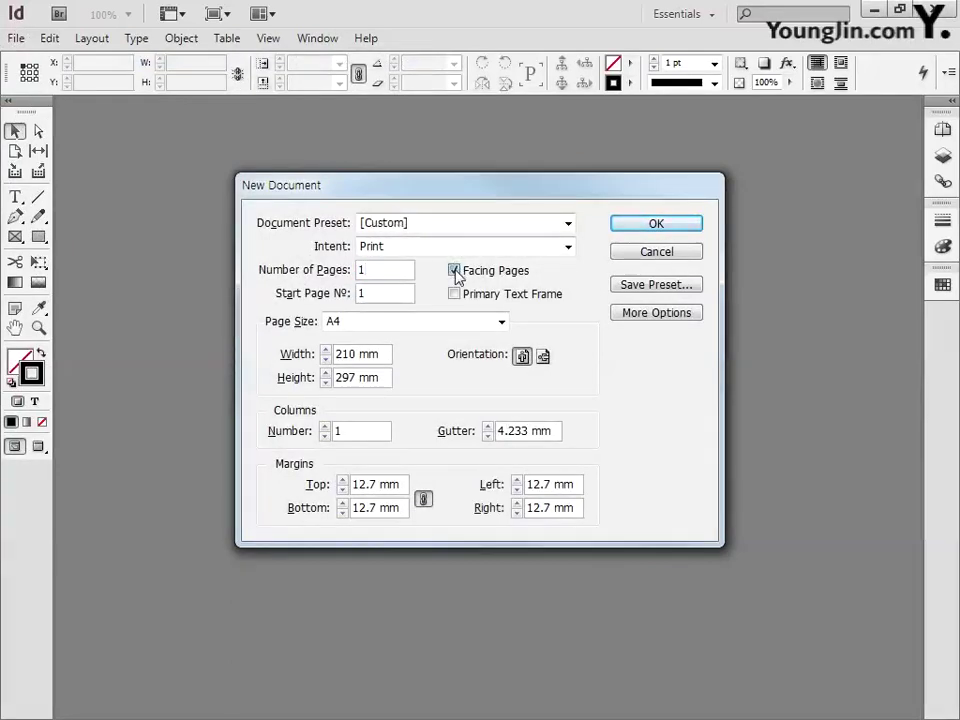
{"action": "left_click", "coordinate": [420, 322]}
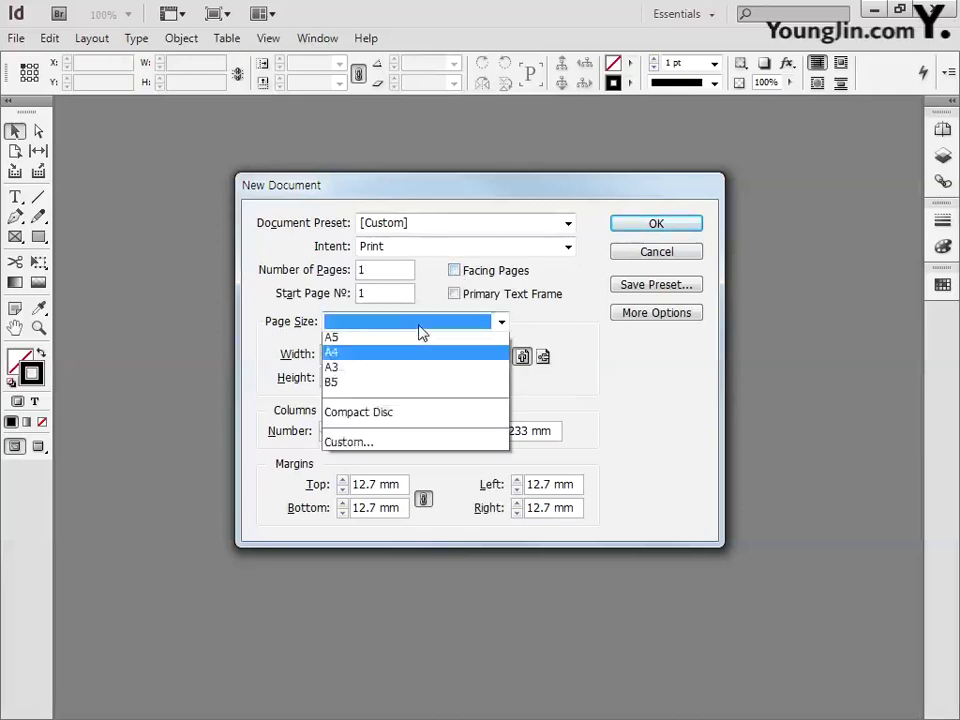
{"action": "left_click", "coordinate": [398, 445]}
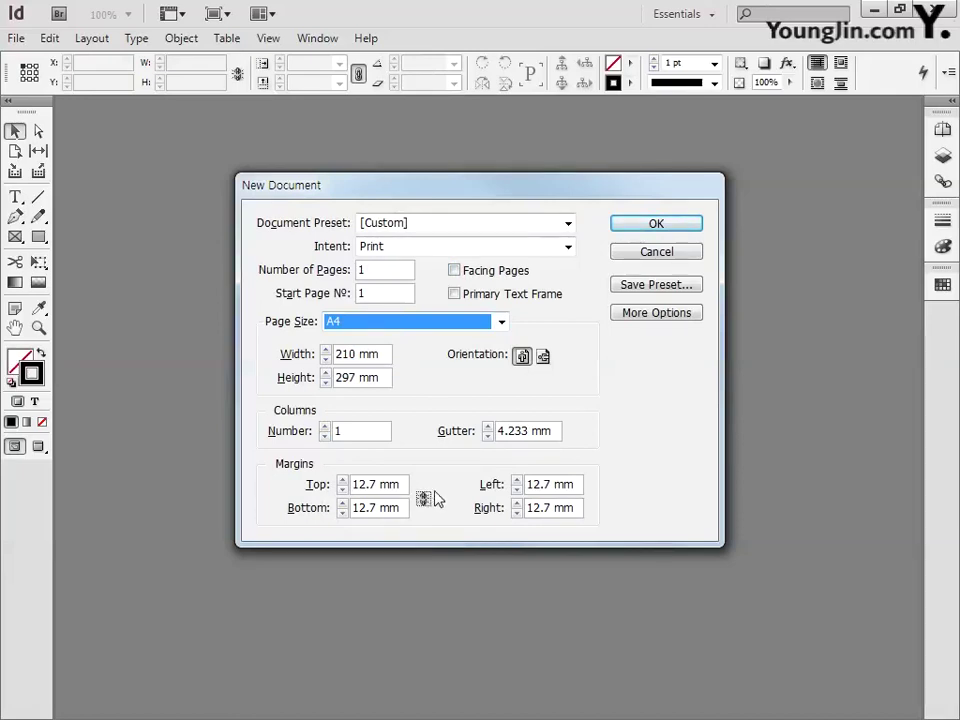
Step: Set unlinked margins of 23 mm top and bottom and 24.5 mm left and right, and create the document
{"action": "left_click_drag", "start_coordinate": [402, 484], "coordinate": [289, 485]}
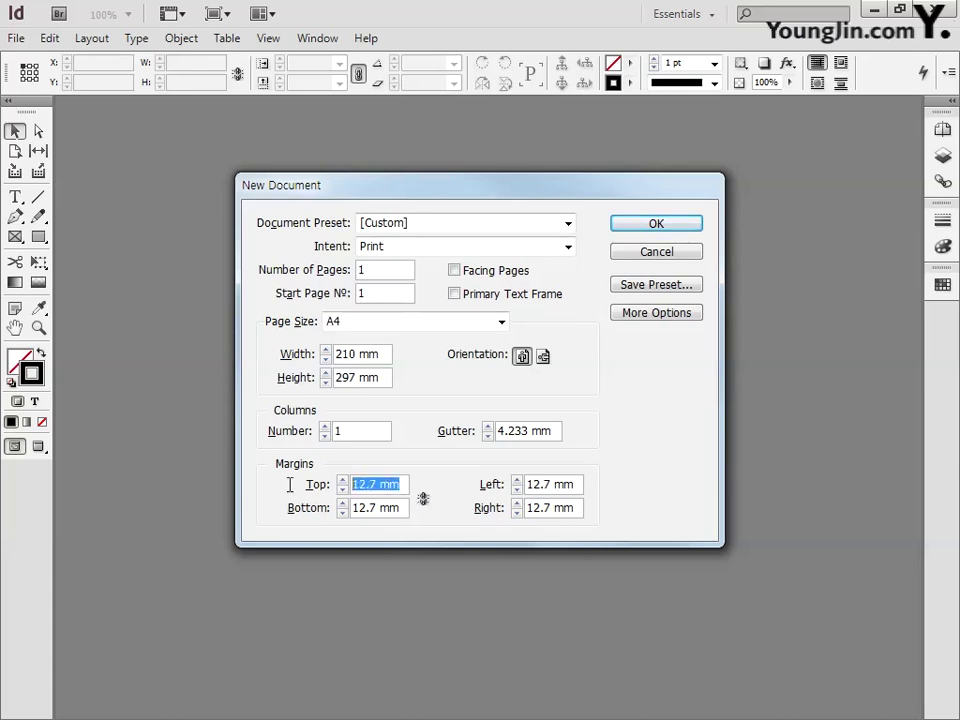
{"action": "type", "text": "23"}
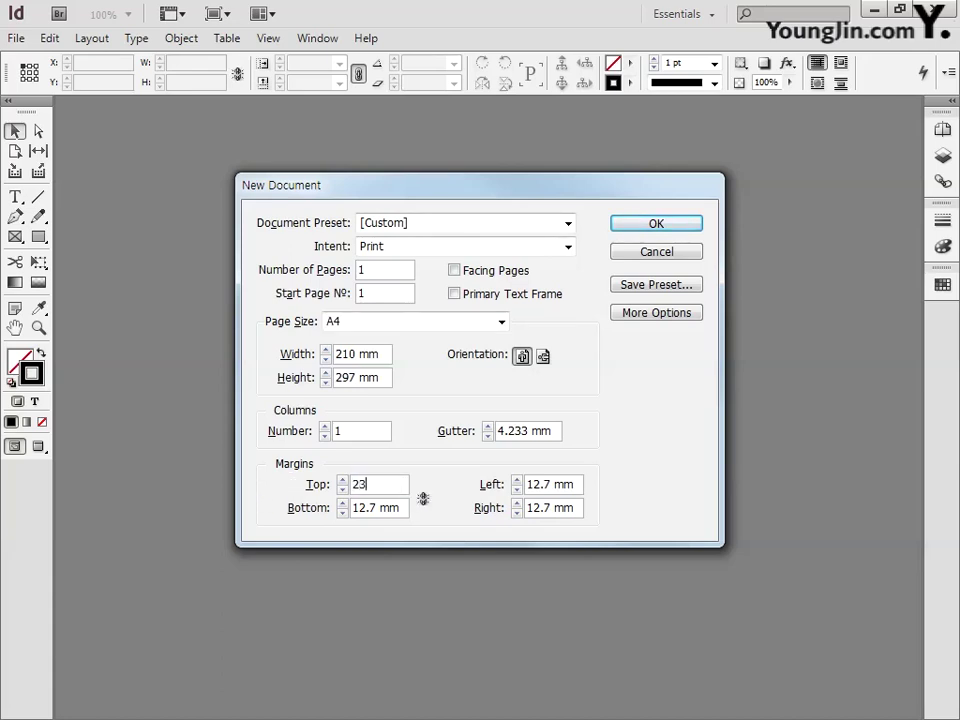
{"action": "left_click_drag", "start_coordinate": [403, 508], "coordinate": [320, 515]}
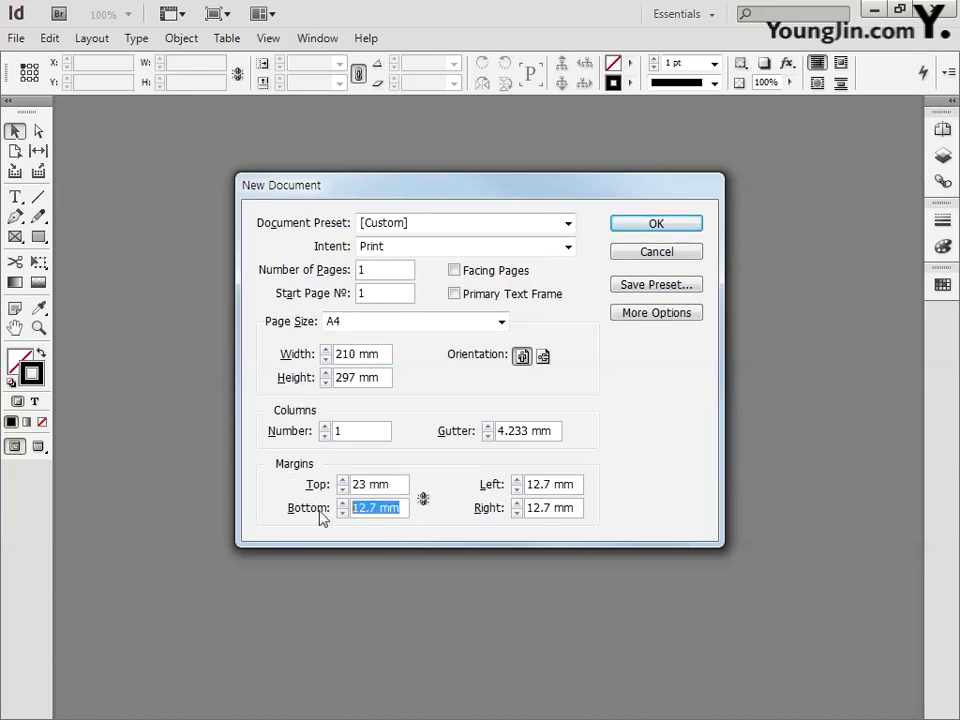
{"action": "type", "text": "23"}
{"action": "left_click_drag", "start_coordinate": [578, 487], "coordinate": [469, 486]}
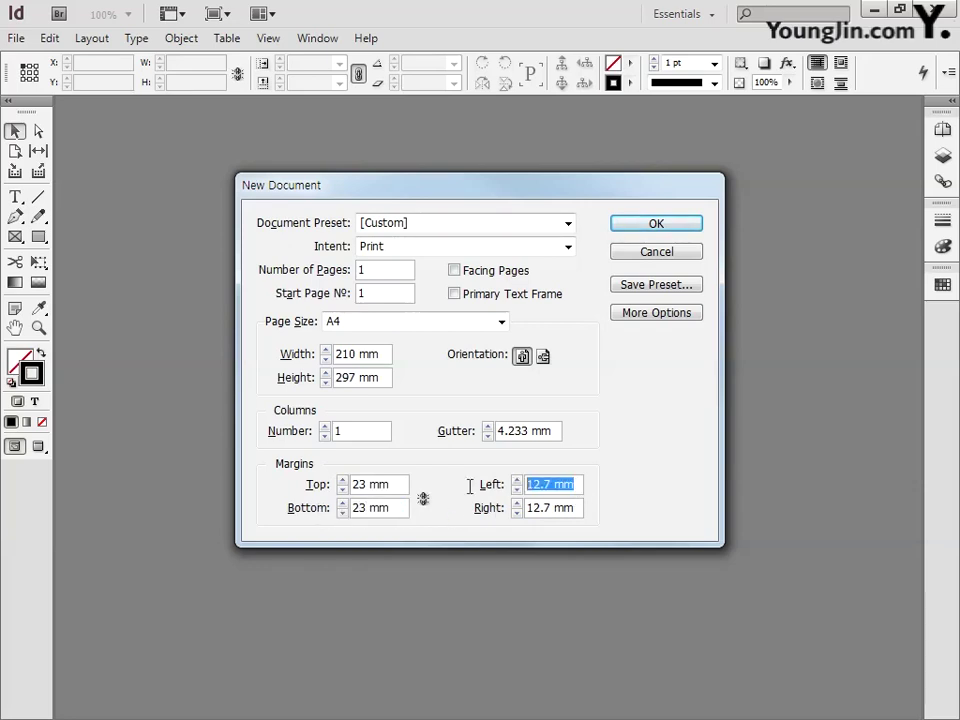
{"action": "type", "text": "24.5"}
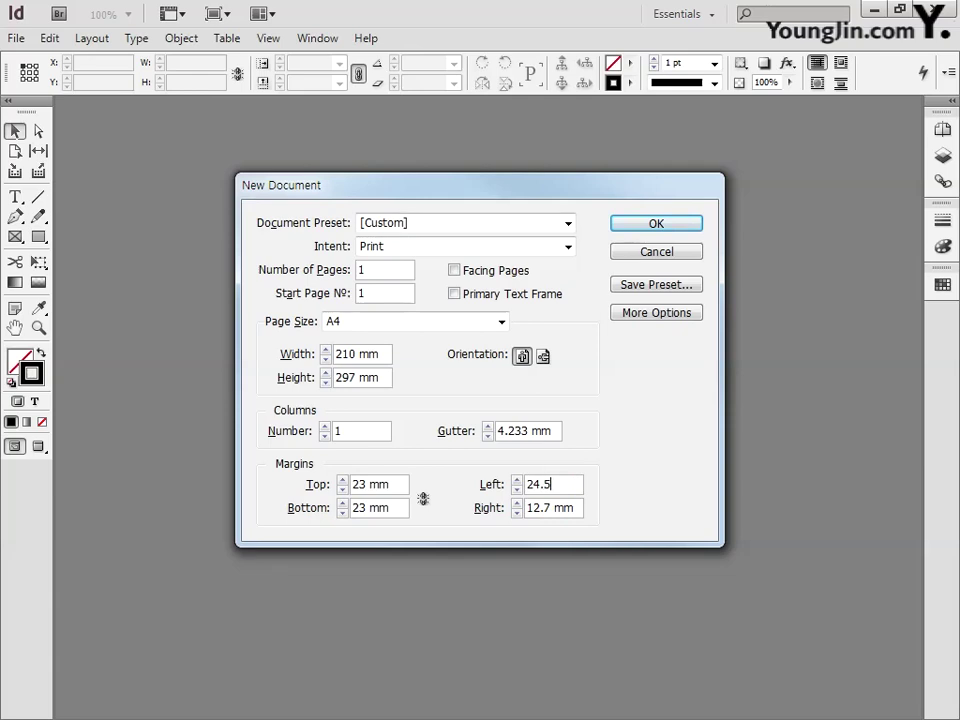
{"action": "left_click_drag", "start_coordinate": [575, 510], "coordinate": [497, 512]}
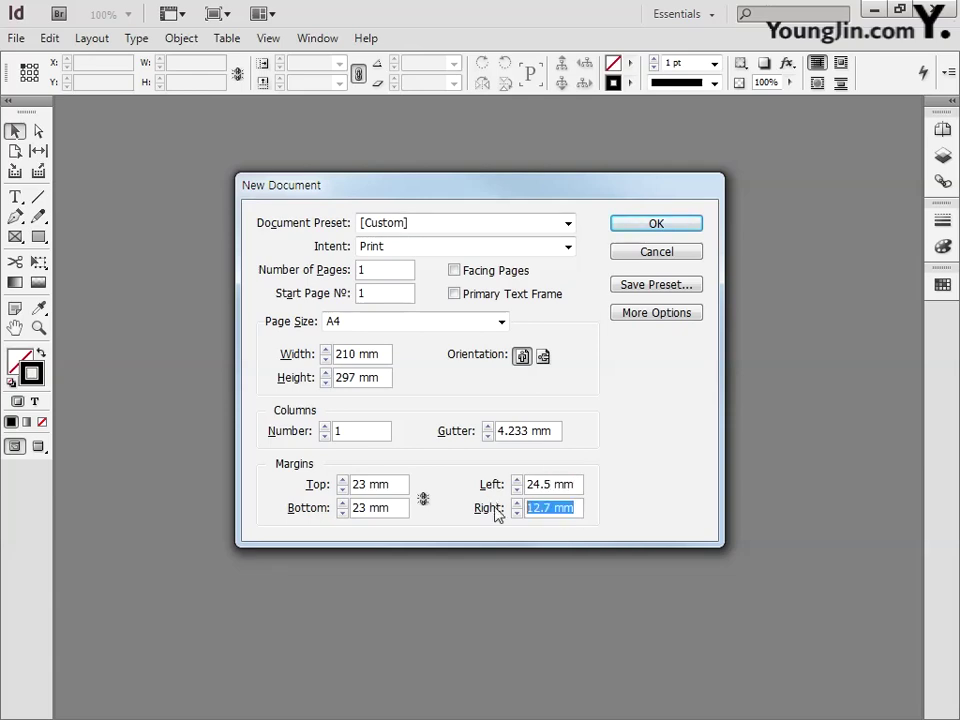
{"action": "type", "text": "24"}
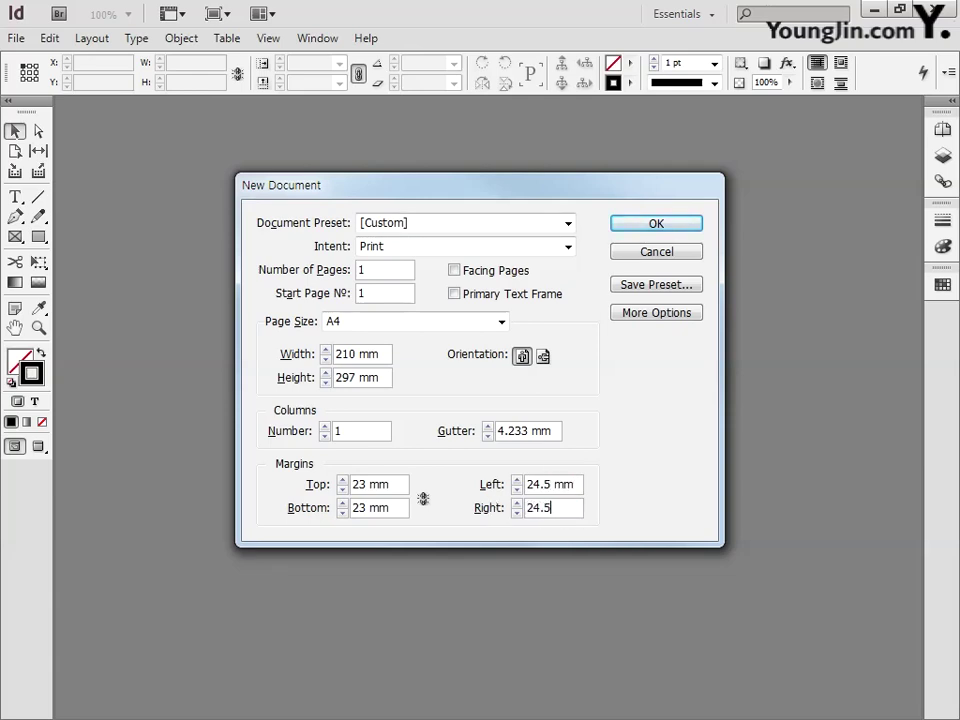
{"action": "type", "text": ".5"}
{"action": "left_click", "coordinate": [656, 223]}
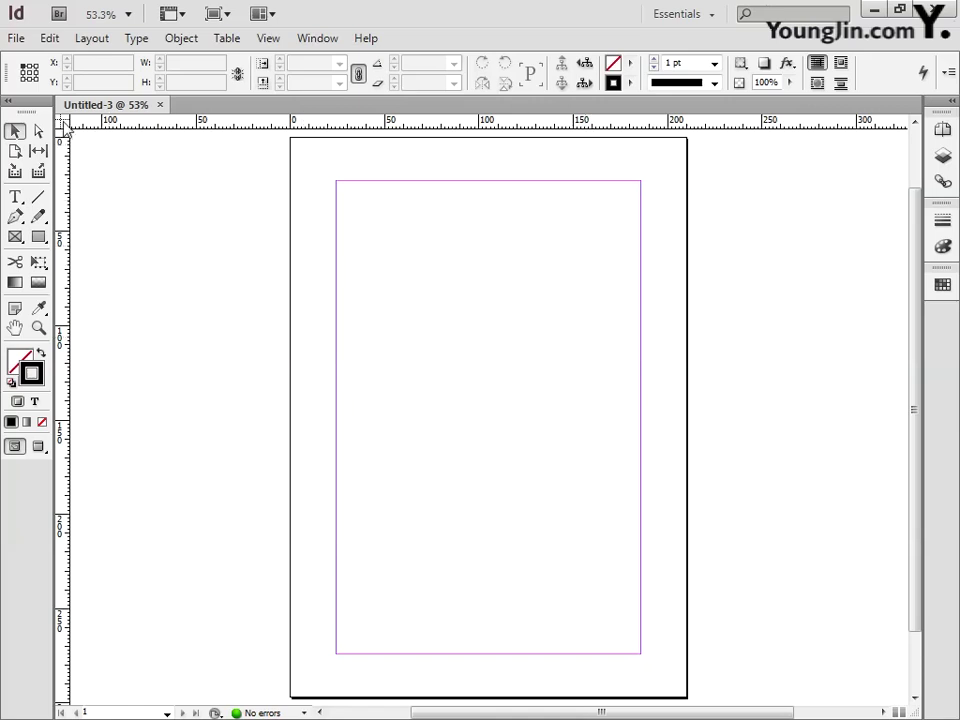
Step: Move the ruler zero point to the upper-left margin corner and add a vertical guide at X 3 mm
{"action": "left_click_drag", "start_coordinate": [64, 126], "coordinate": [335, 181]}
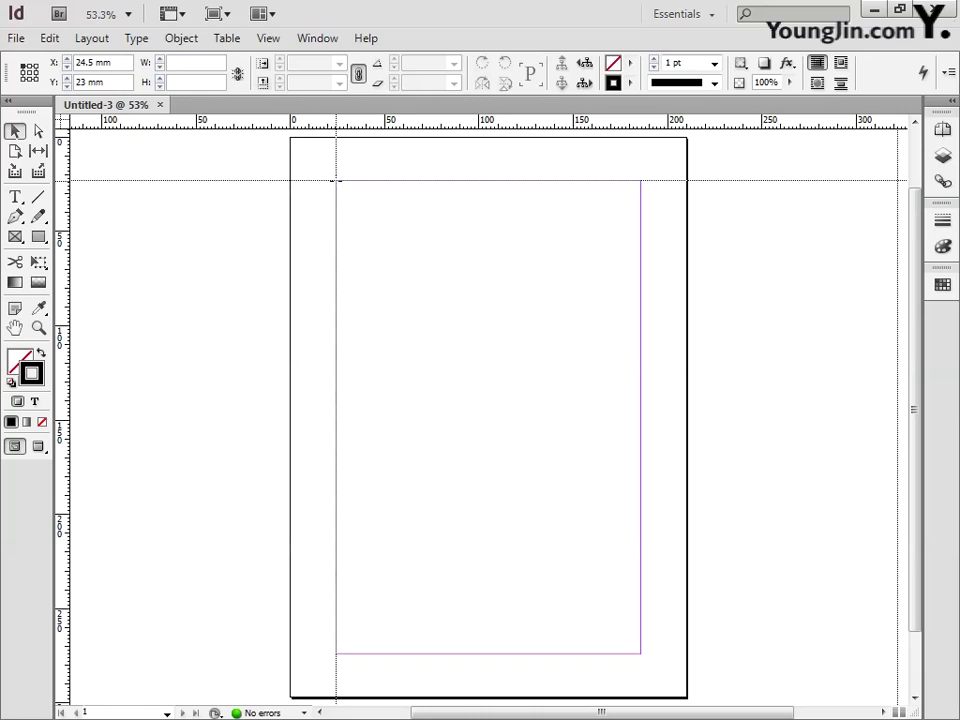
{"action": "left_click_drag", "start_coordinate": [335, 181], "coordinate": [336, 181]}
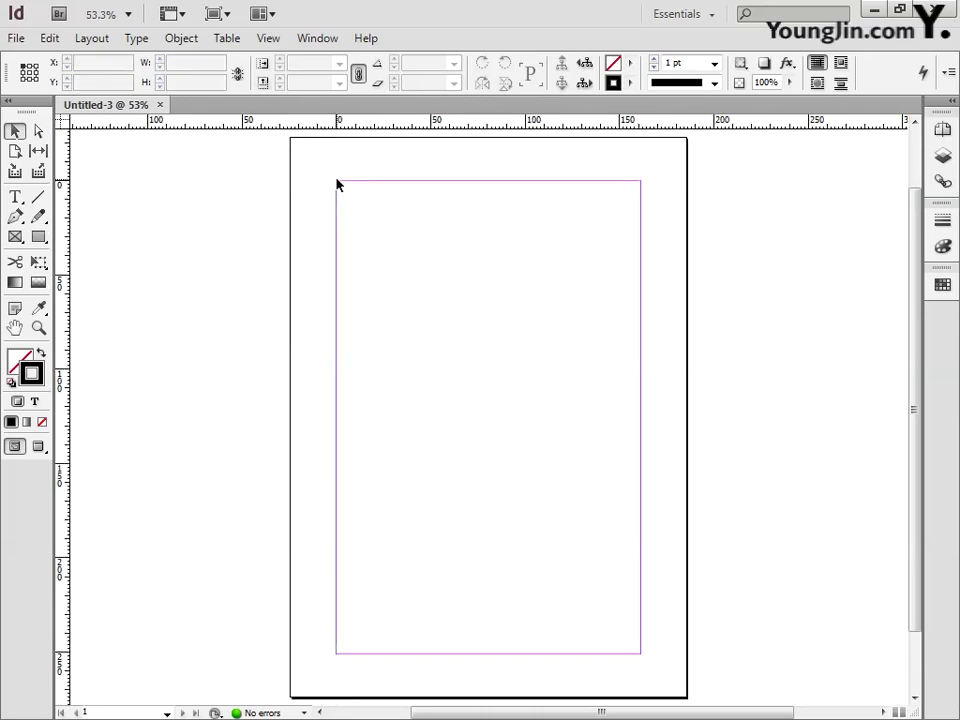
{"action": "left_click", "coordinate": [38, 327]}
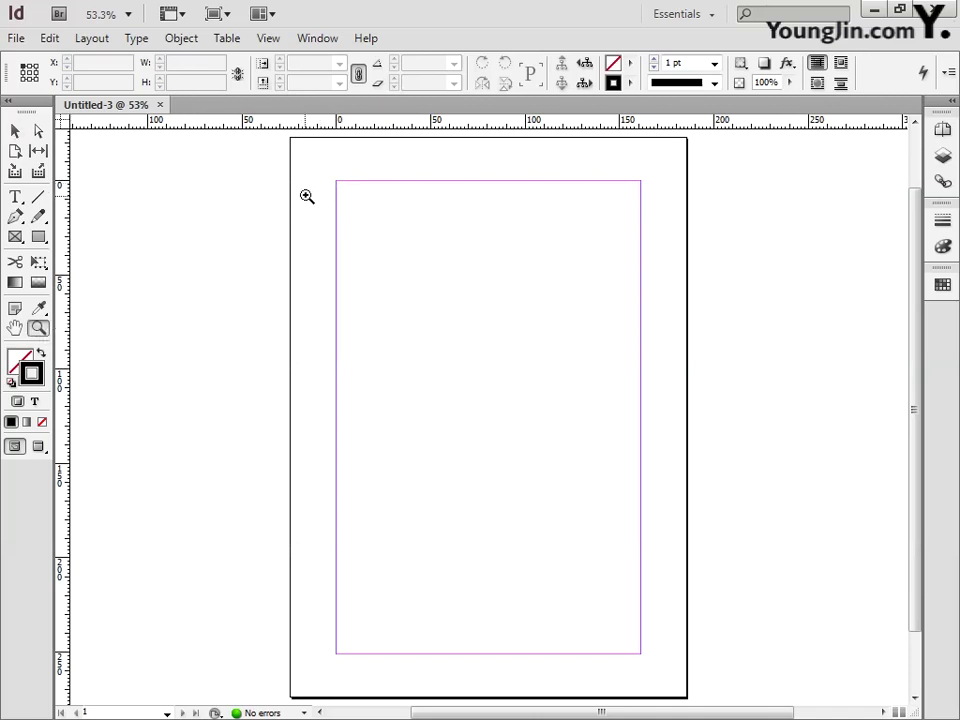
{"action": "left_click_drag", "start_coordinate": [315, 161], "coordinate": [364, 206]}
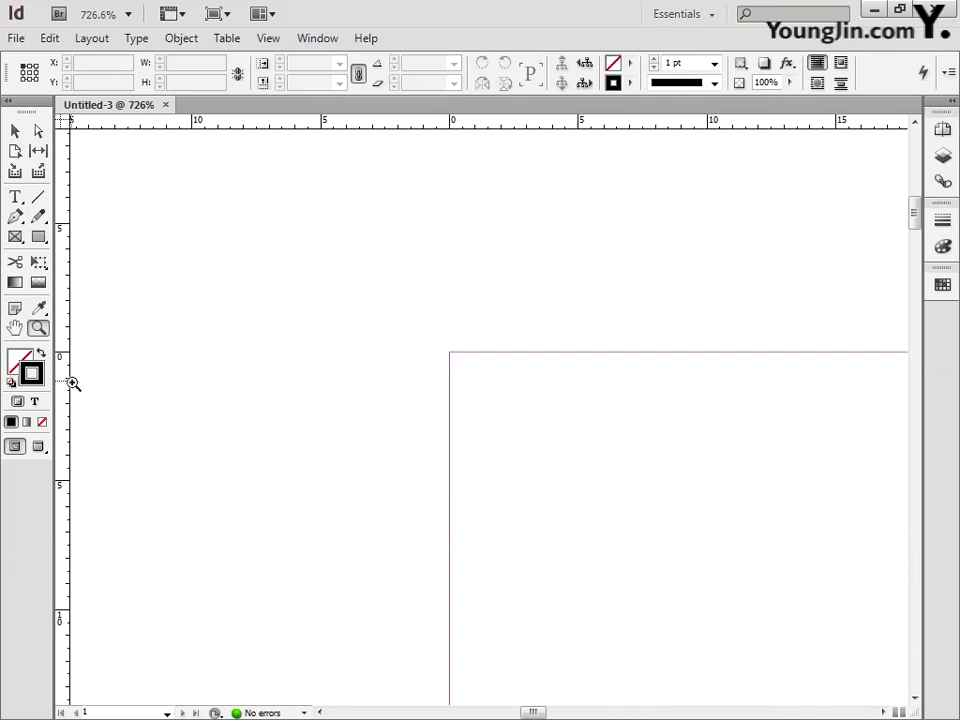
{"action": "left_click_drag", "start_coordinate": [61, 383], "coordinate": [450, 381]}
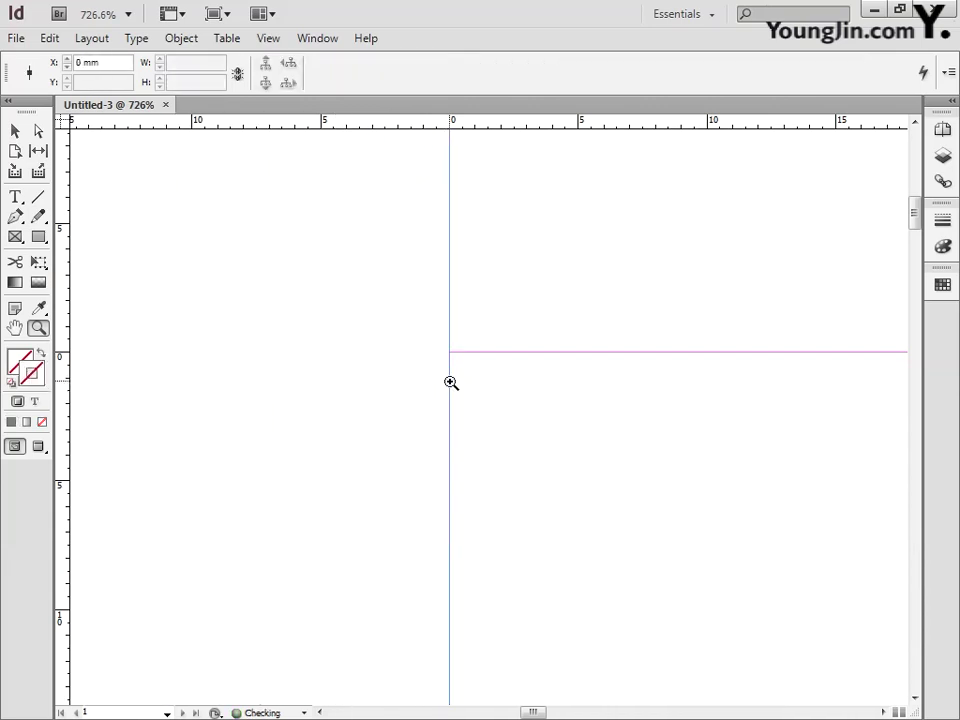
{"action": "triple_click", "coordinate": [113, 67]}
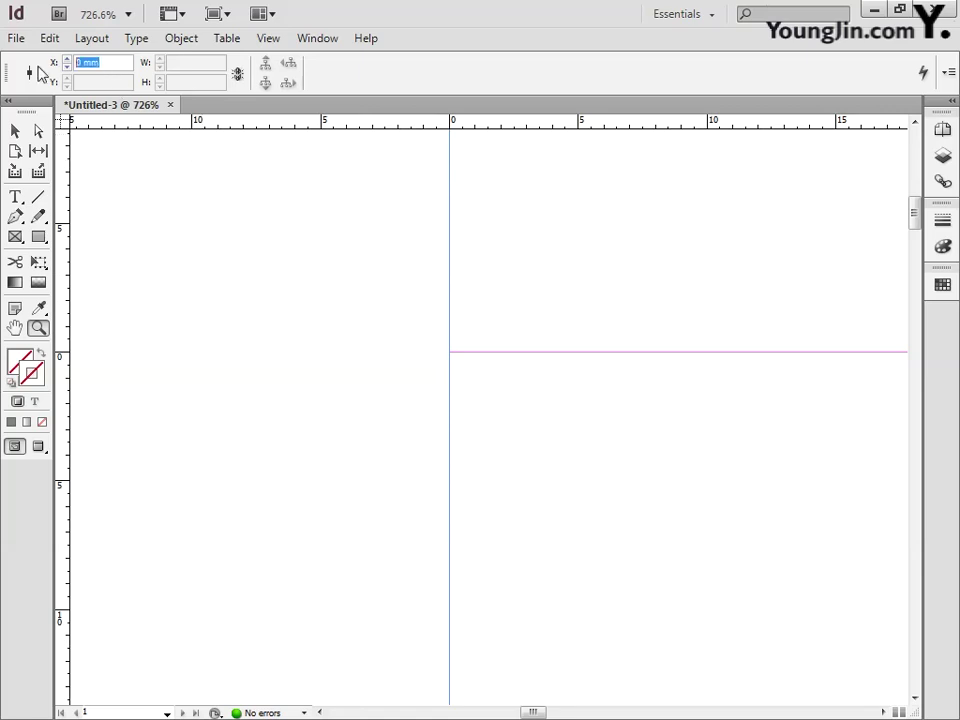
{"action": "type", "text": "3"}
{"action": "key", "text": "Return"}
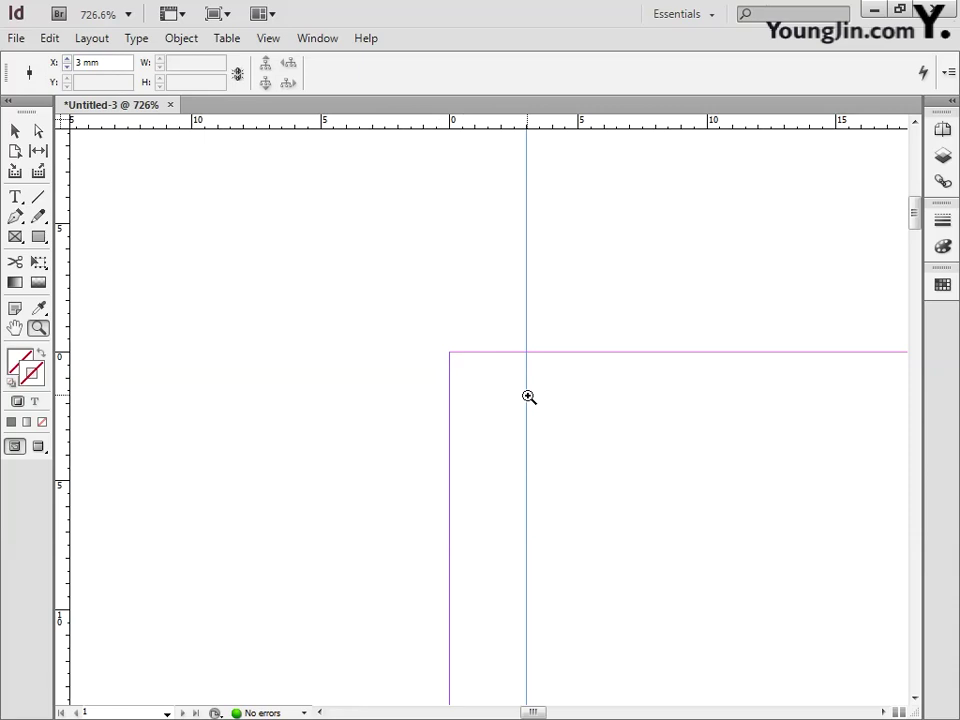
Step: Add a horizontal guide at Y 3 mm, just inside the top margin
{"action": "left_click_drag", "start_coordinate": [489, 124], "coordinate": [503, 352]}
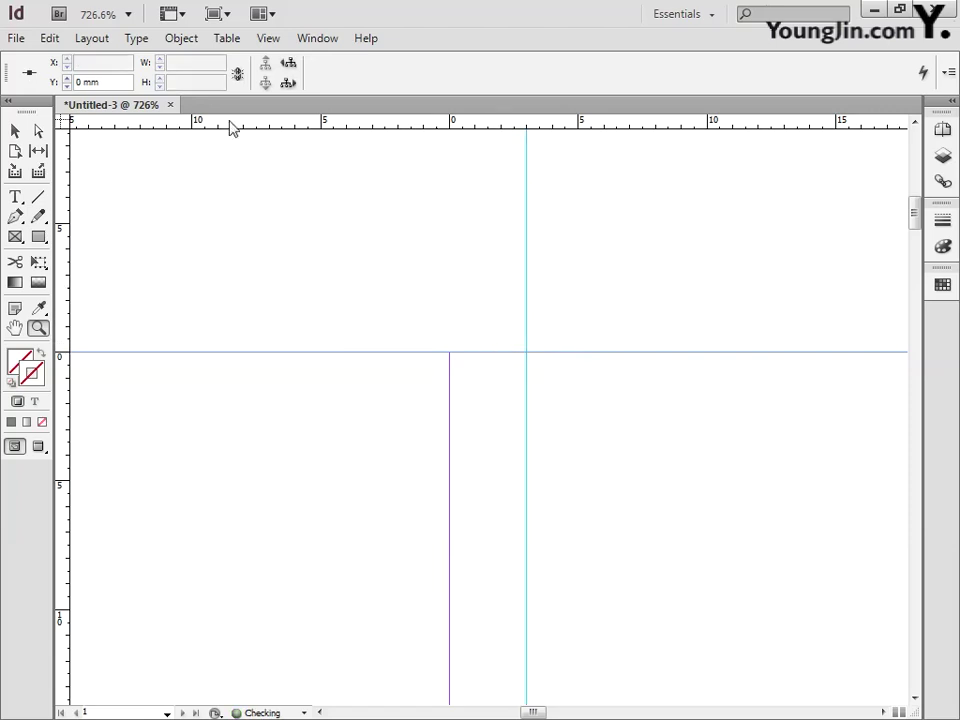
{"action": "double_click", "coordinate": [90, 82]}
{"action": "type", "text": "3"}
{"action": "key", "text": "Return"}
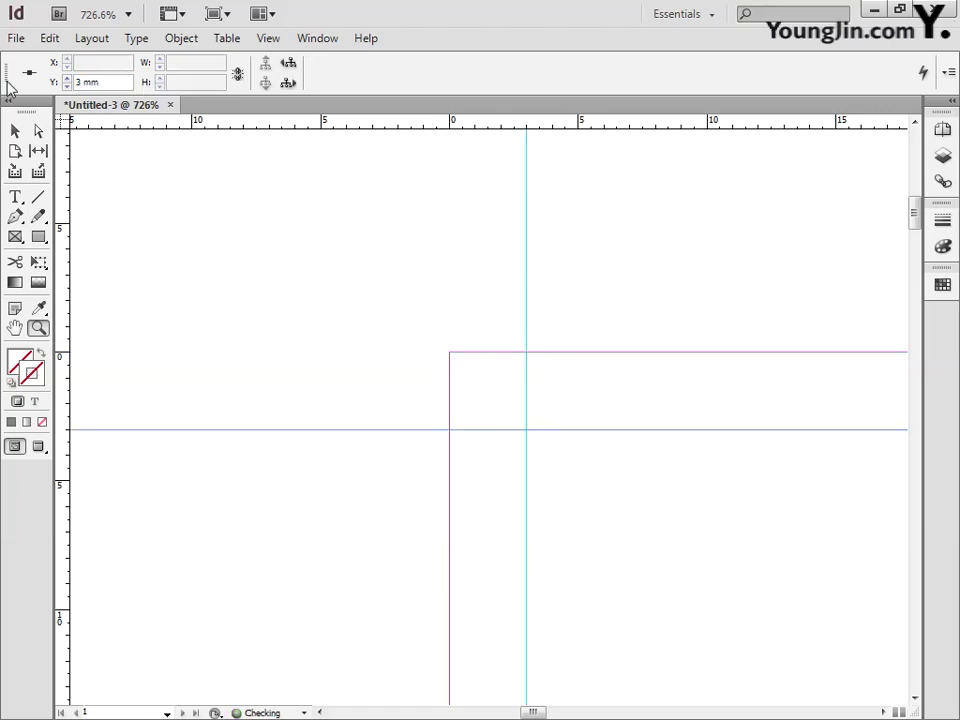
Step: Add a vertical guide at X 158 mm, just inside the right margin
{"action": "double_click", "coordinate": [15, 328]}
{"action": "left_click", "coordinate": [39, 329]}
{"action": "left_click_drag", "start_coordinate": [609, 629], "coordinate": [663, 672]}
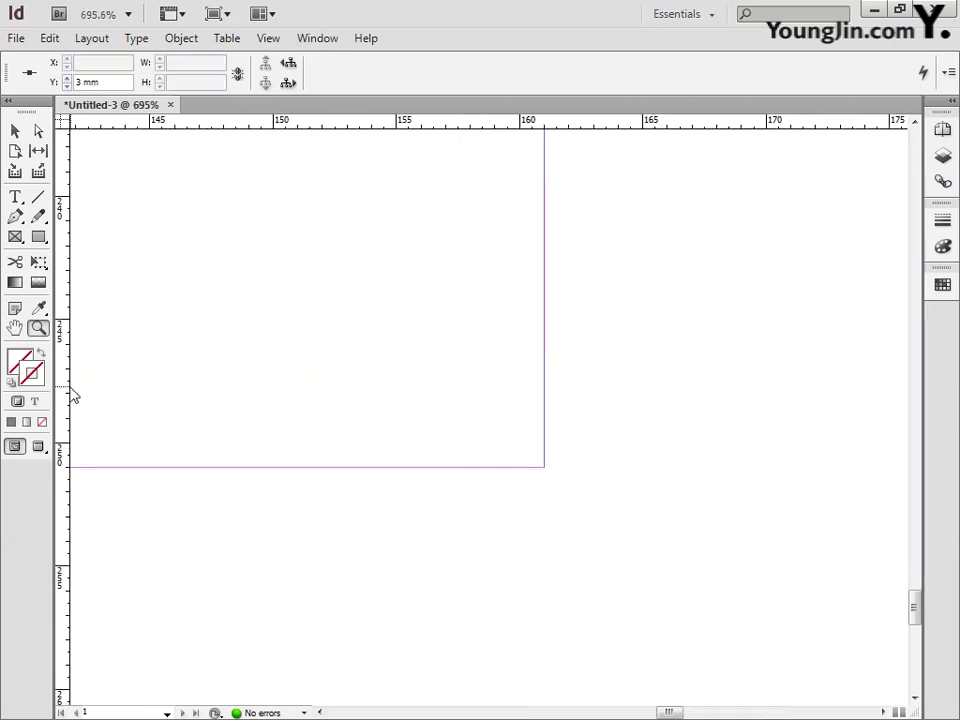
{"action": "left_click_drag", "start_coordinate": [72, 394], "coordinate": [544, 392]}
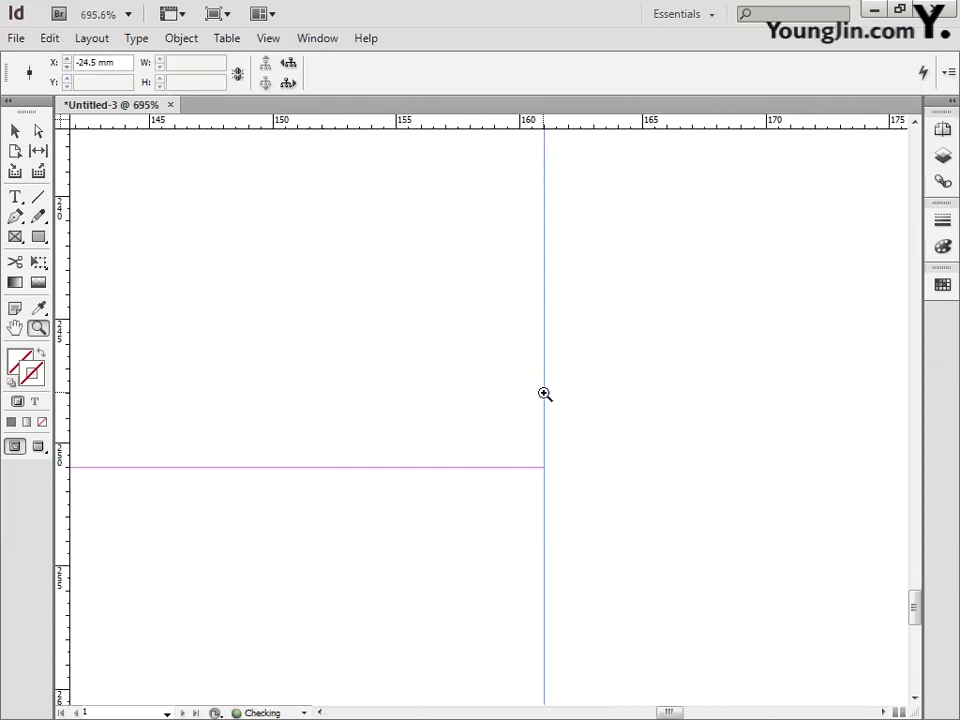
{"action": "left_click", "coordinate": [53, 61]}
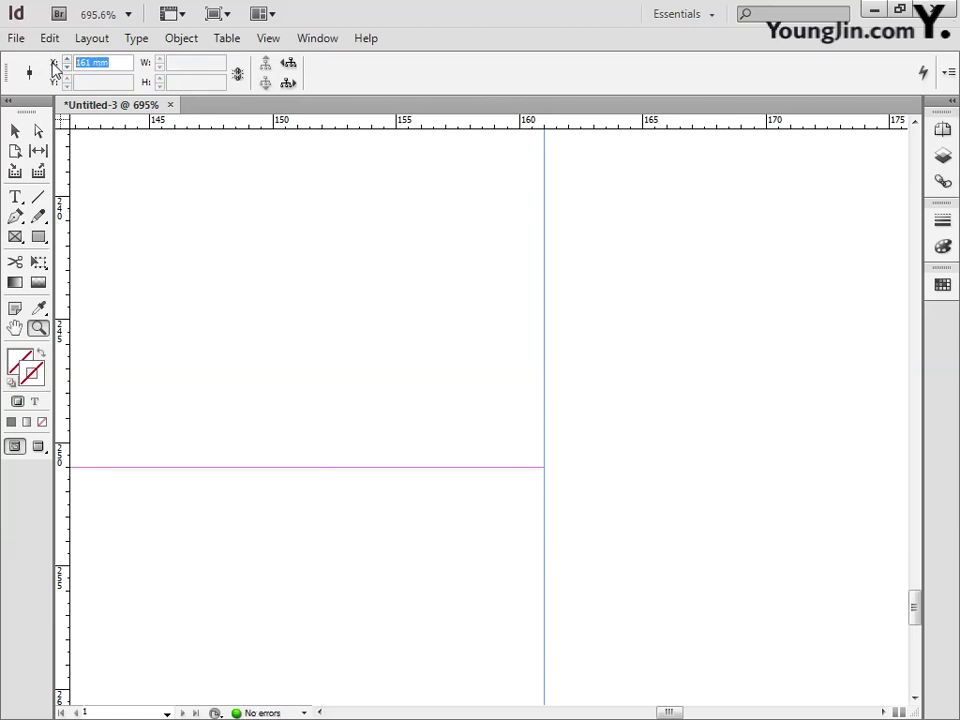
{"action": "type", "text": "158"}
{"action": "key", "text": "Return"}
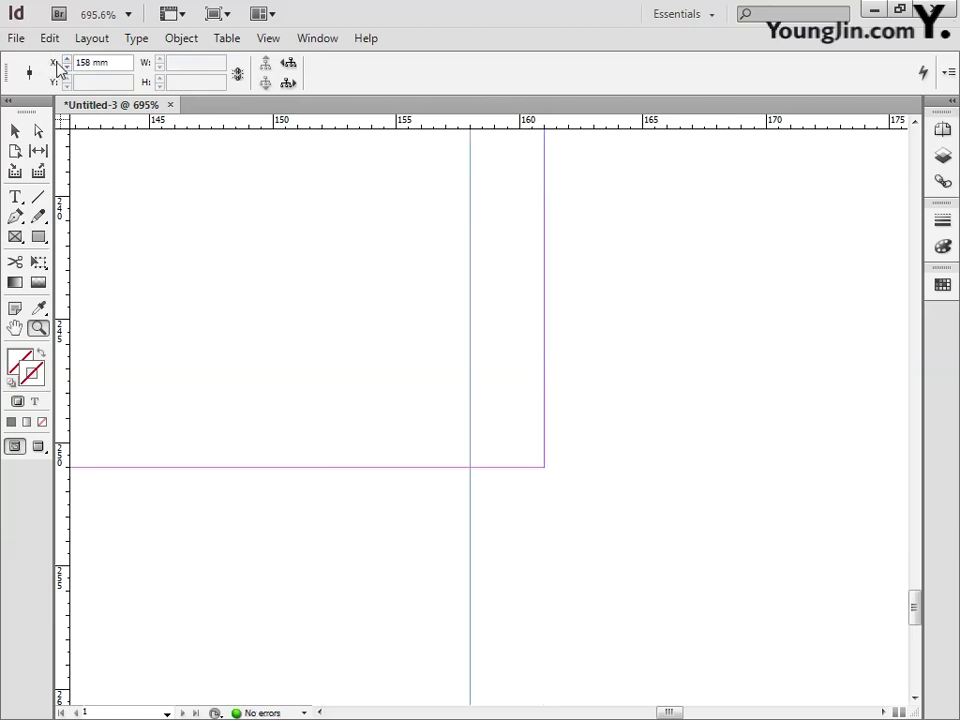
Step: Add a horizontal guide at Y 248 mm, just inside the bottom margin
{"action": "left_click_drag", "start_coordinate": [311, 124], "coordinate": [343, 467]}
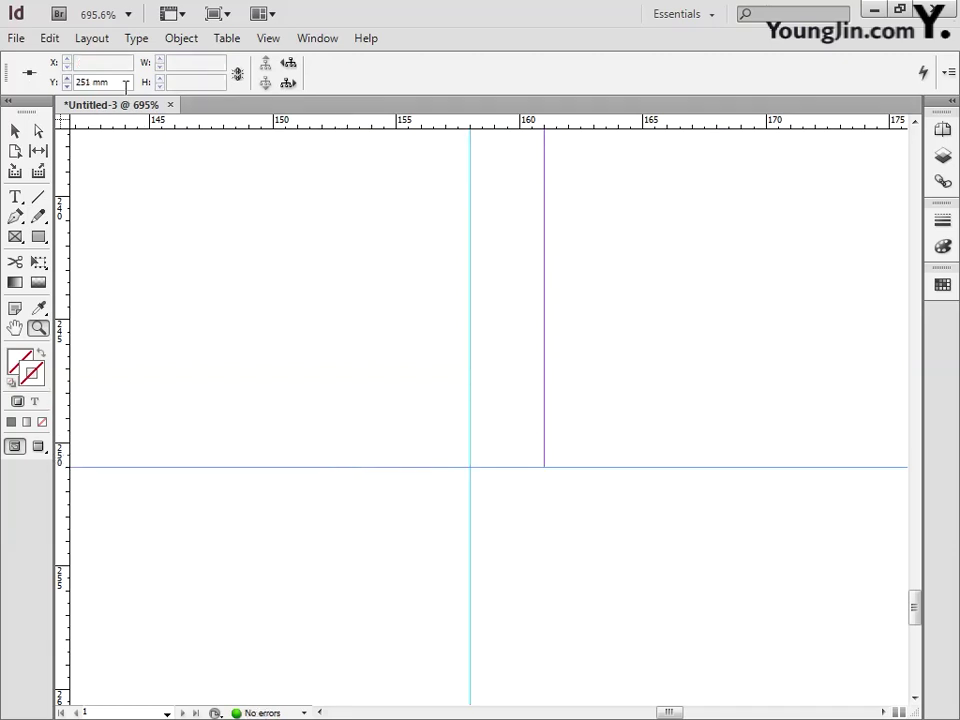
{"action": "left_click", "coordinate": [43, 84]}
{"action": "type", "text": "248"}
{"action": "key", "text": "Return"}
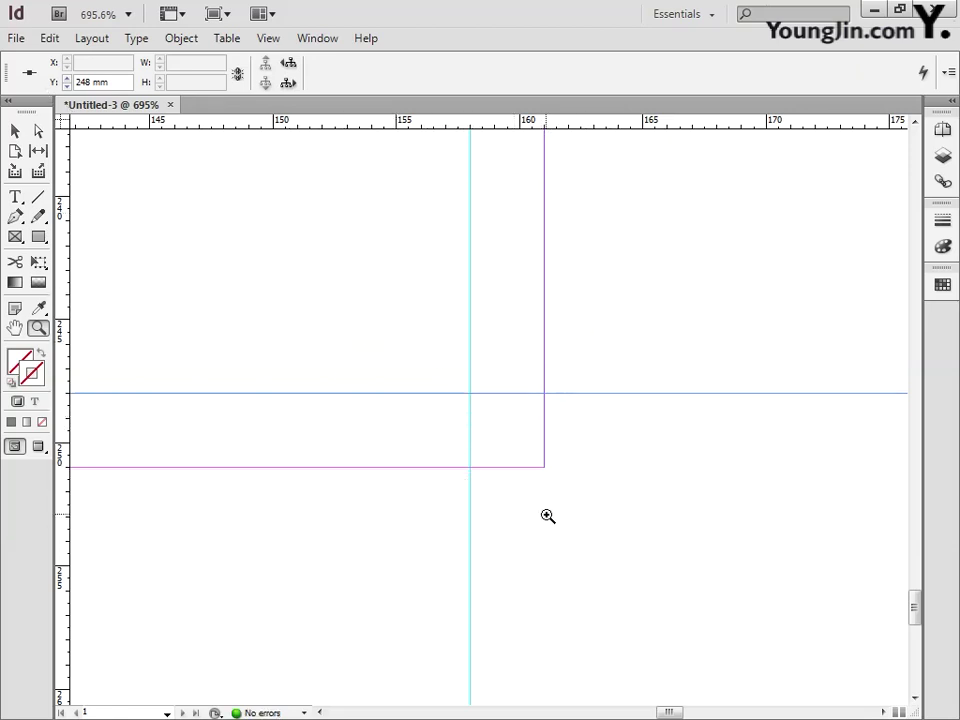
Step: Draw a vertical line about 3.7 mm long and a horizontal line about 5.6 mm long outside the upper-left margin corner
{"action": "double_click", "coordinate": [15, 329]}
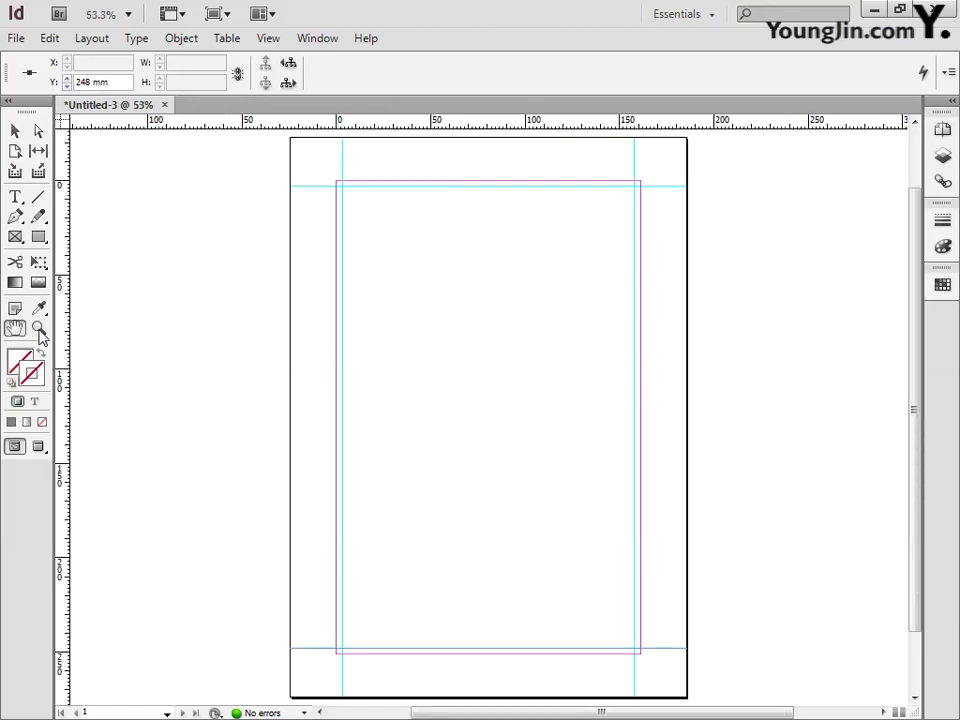
{"action": "left_click", "coordinate": [38, 330]}
{"action": "left_click_drag", "start_coordinate": [326, 176], "coordinate": [349, 303]}
{"action": "left_click", "coordinate": [38, 197]}
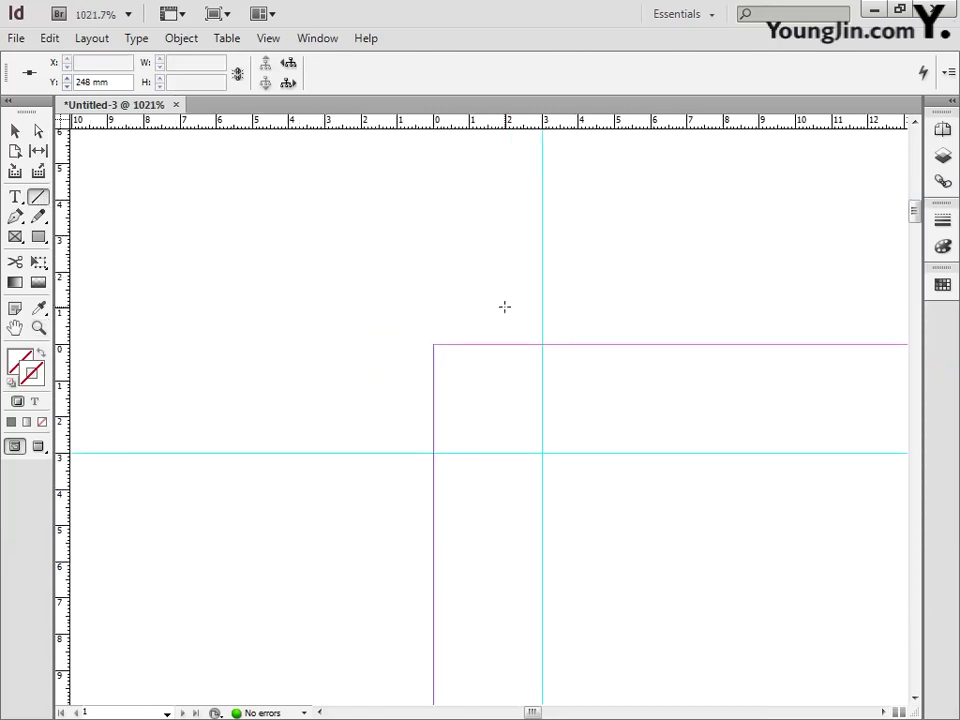
{"action": "left_click_drag", "start_coordinate": [504, 307], "coordinate": [504, 172]}
{"action": "left_click_drag", "start_coordinate": [375, 413], "coordinate": [176, 405]}
{"action": "left_click_drag", "start_coordinate": [354, 284], "coordinate": [386, 373]}
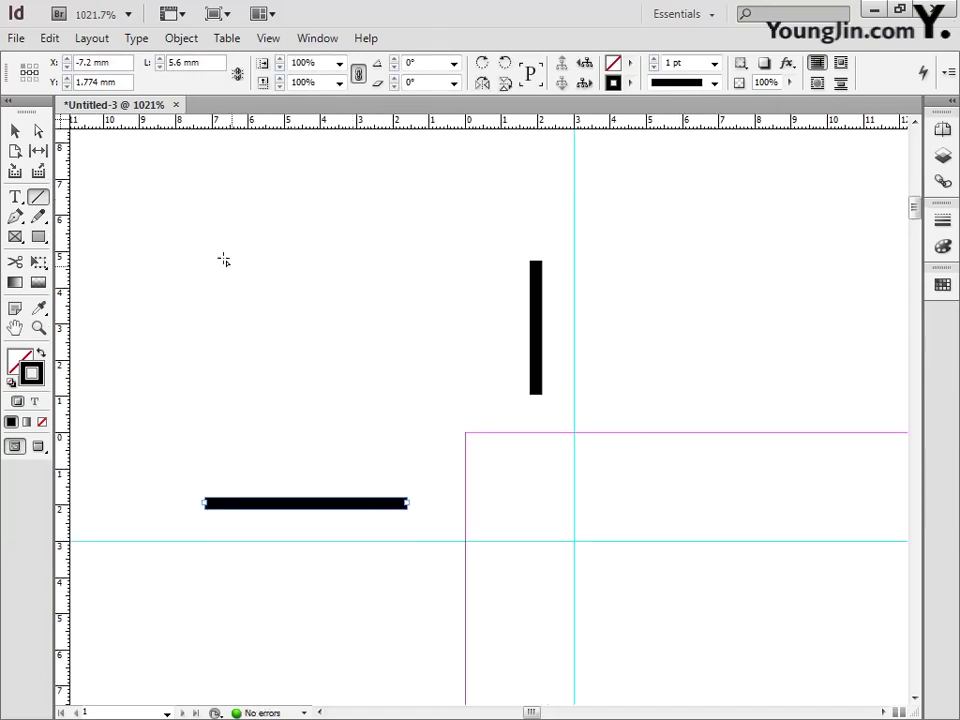
Step: Set the length of both the vertical and the horizontal line to 5 mm
{"action": "left_click", "coordinate": [15, 131]}
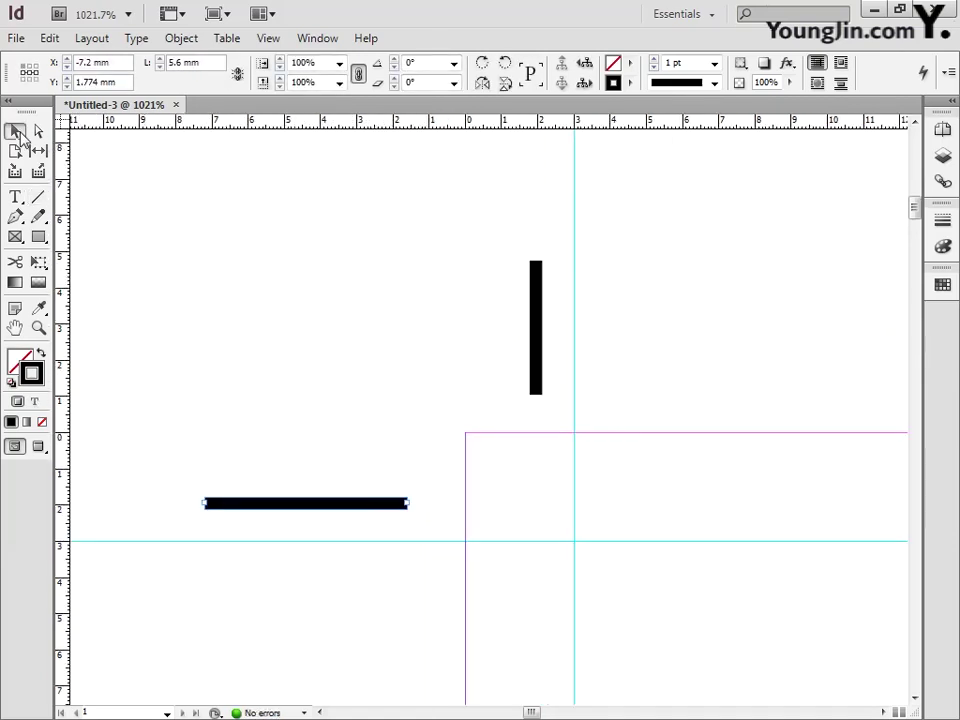
{"action": "left_click", "coordinate": [538, 355]}
{"action": "triple_click", "coordinate": [205, 66]}
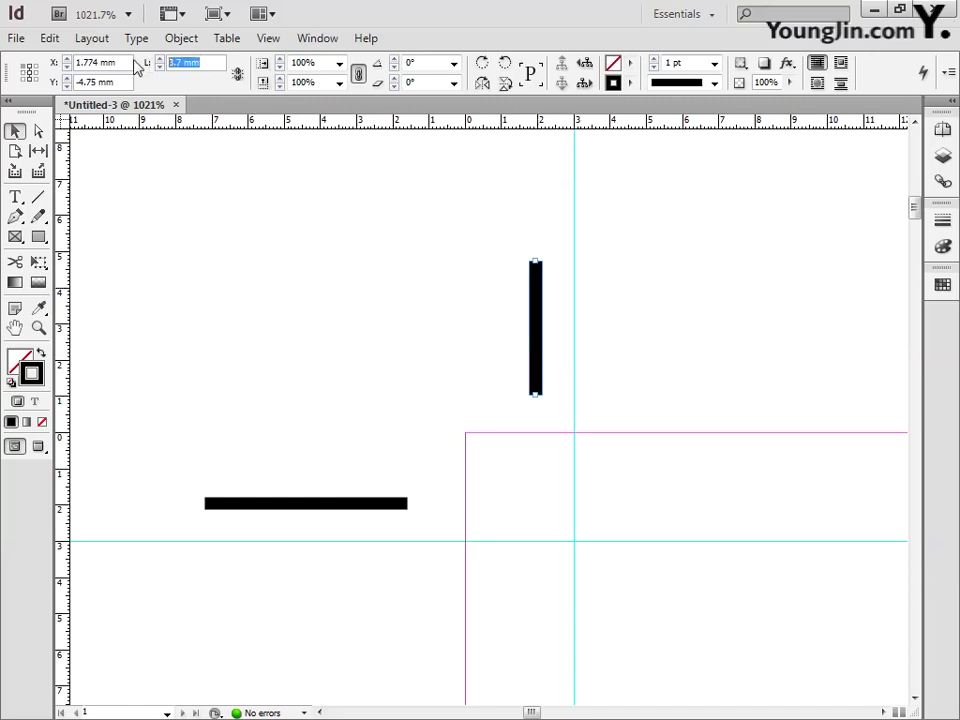
{"action": "type", "text": "5"}
{"action": "key", "text": "Return"}
{"action": "left_click", "coordinate": [321, 503]}
{"action": "triple_click", "coordinate": [209, 66]}
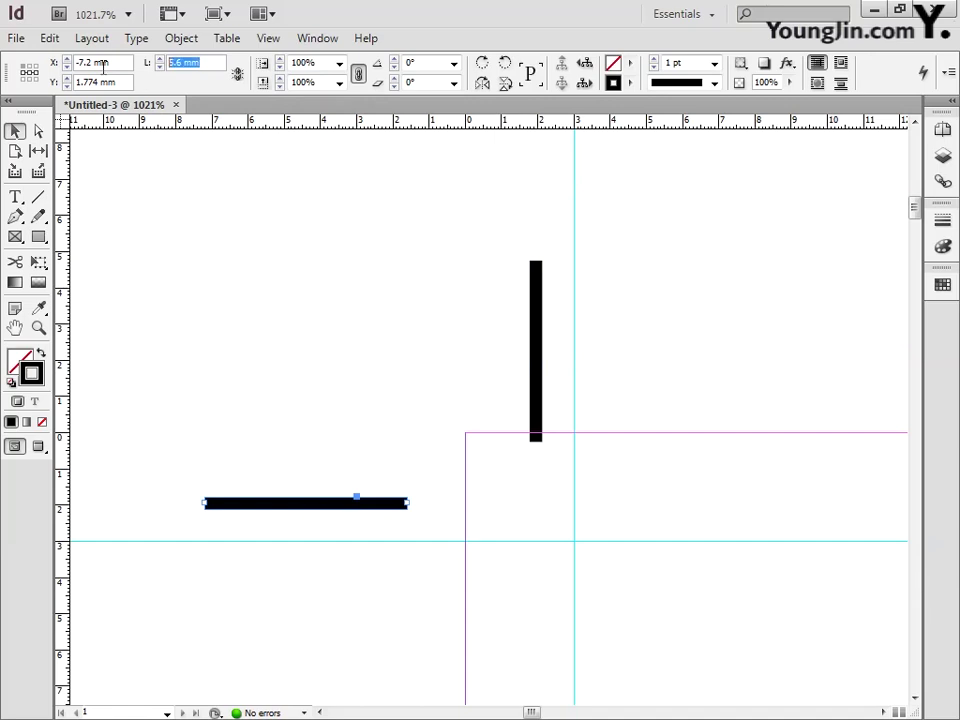
{"action": "type", "text": "5"}
{"action": "key", "text": "Return"}
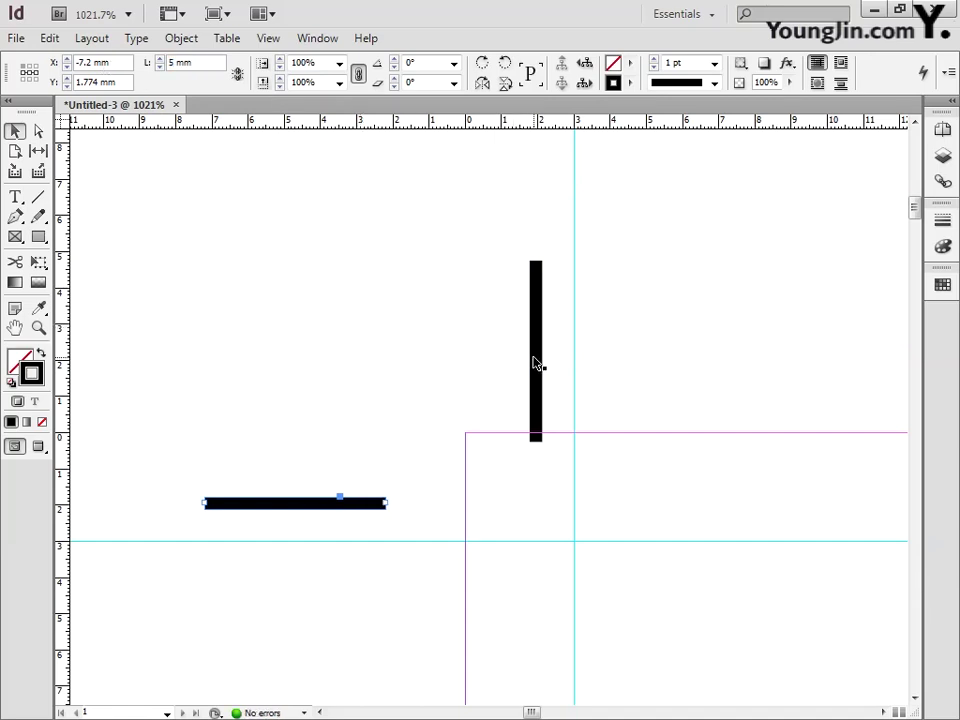
Step: Move the vertical and horizontal lines against the inset guides so they end exactly at the upper-left margin edges
{"action": "left_click_drag", "start_coordinate": [536, 364], "coordinate": [566, 357]}
{"action": "left_click_drag", "start_coordinate": [356, 504], "coordinate": [436, 532]}
{"action": "left_click", "coordinate": [394, 356]}
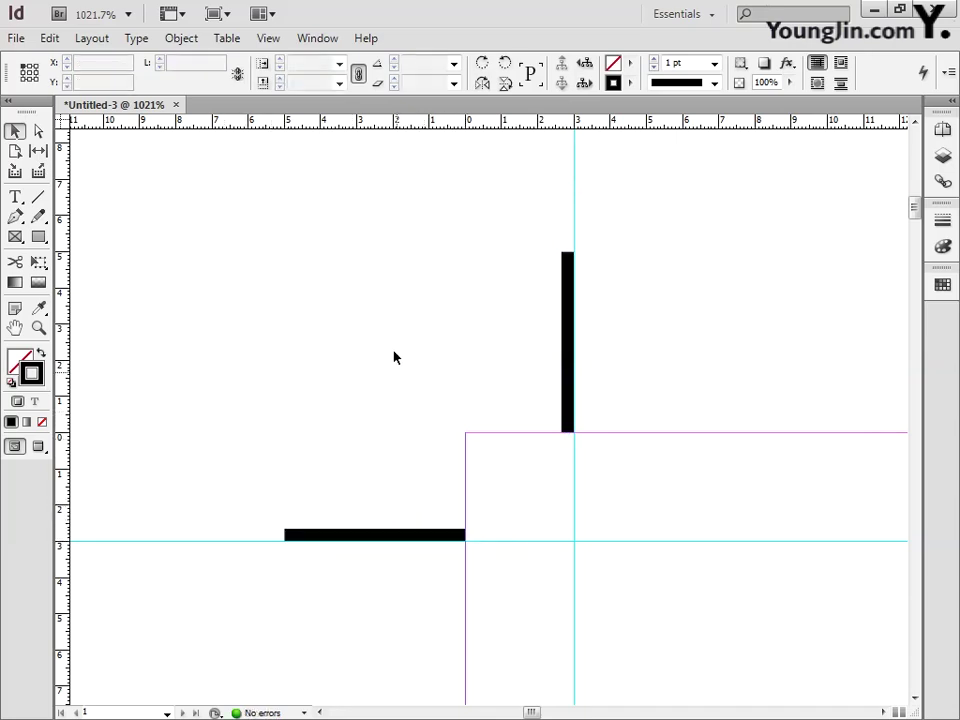
{"action": "left_click_drag", "start_coordinate": [433, 361], "coordinate": [396, 309]}
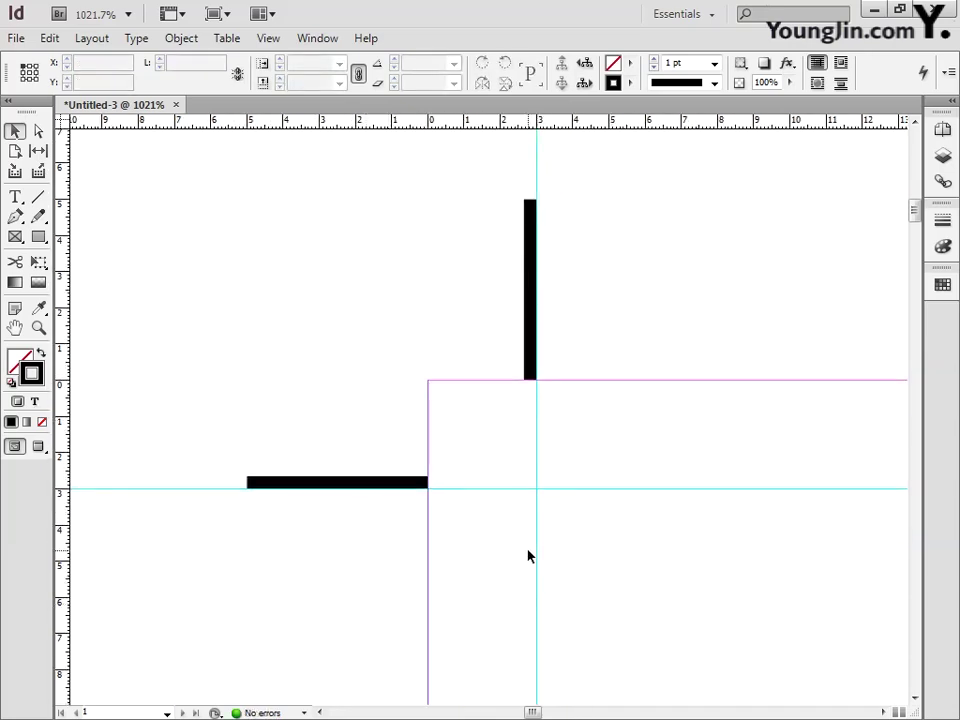
Step: Copy both crop mark lines and paste the copies near the upper-right margin corner
{"action": "left_click", "coordinate": [531, 320]}
{"action": "left_click", "coordinate": [370, 484], "text": "shift"}
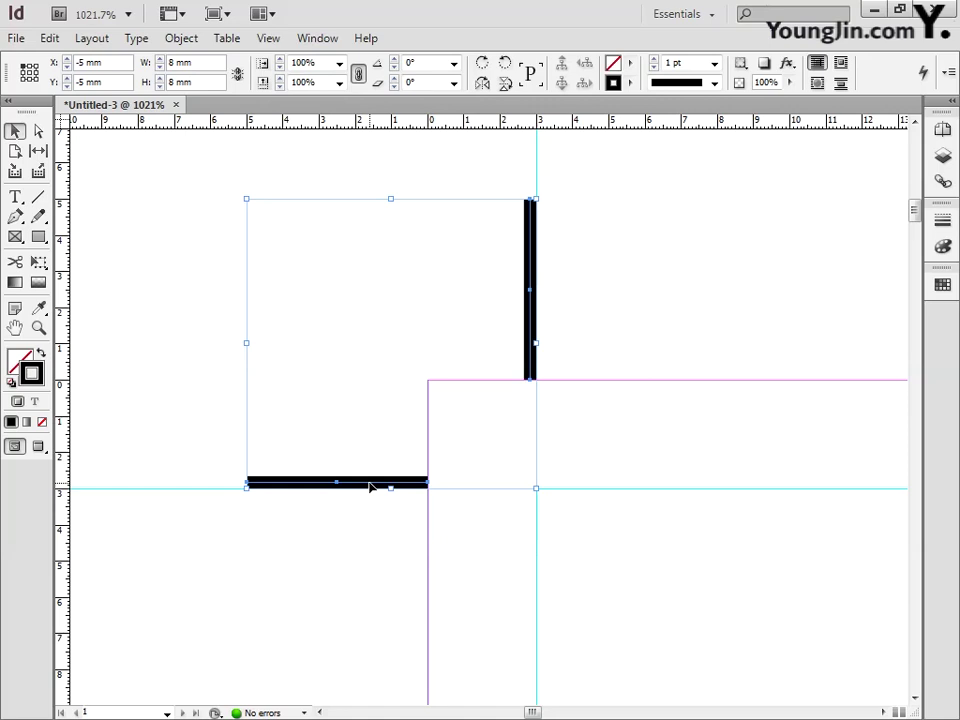
{"action": "double_click", "coordinate": [15, 328]}
{"action": "left_click", "coordinate": [38, 328]}
{"action": "left_click_drag", "start_coordinate": [619, 165], "coordinate": [666, 216]}
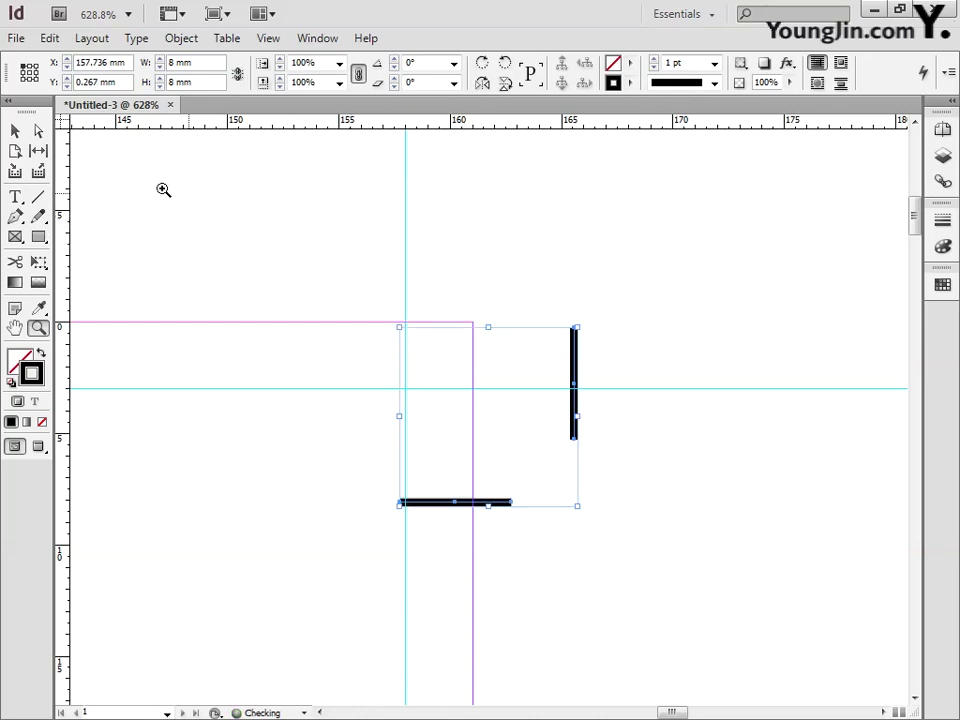
Step: Snap the copied vertical line to X 158 mm, Y -5 mm and the horizontal one to X 161 mm on the upper guide
{"action": "left_click", "coordinate": [15, 131]}
{"action": "left_click", "coordinate": [144, 200]}
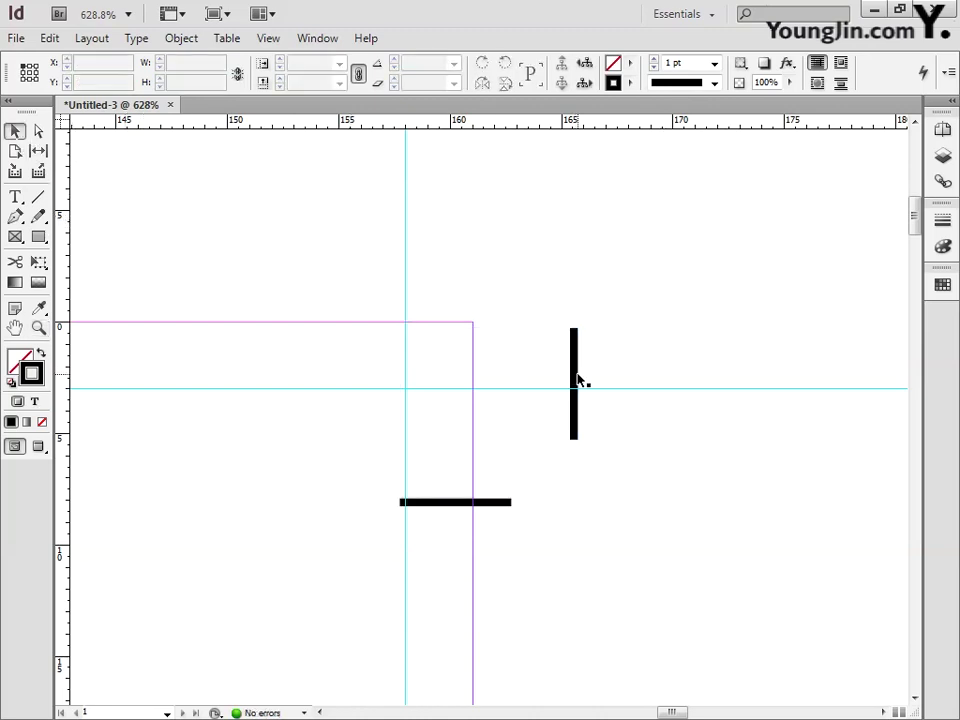
{"action": "left_click_drag", "start_coordinate": [576, 381], "coordinate": [415, 264]}
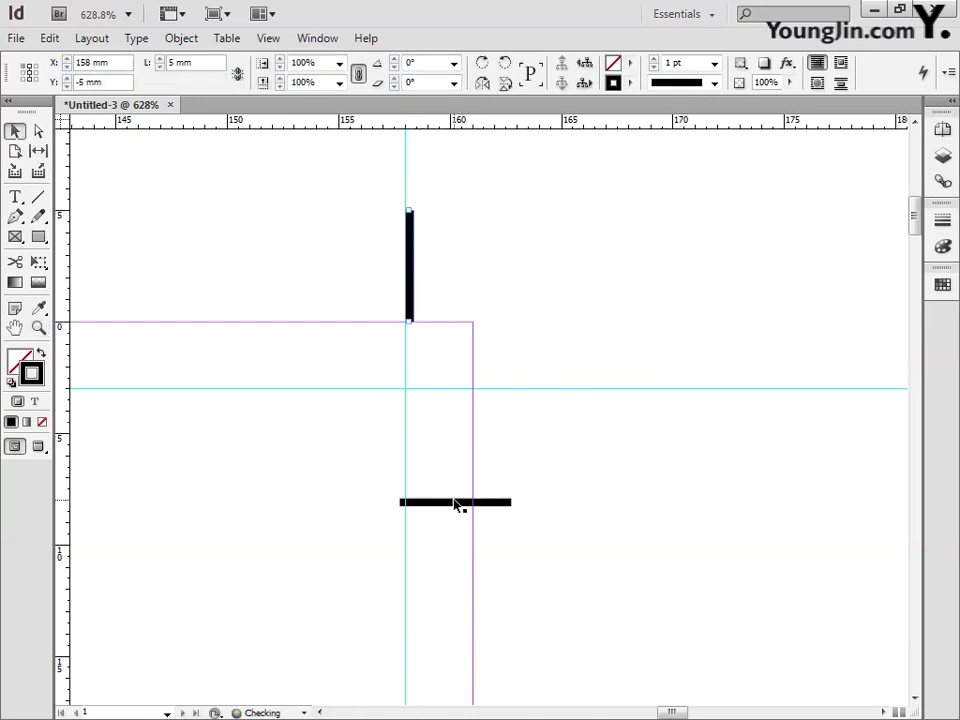
{"action": "left_click_drag", "start_coordinate": [456, 504], "coordinate": [528, 384]}
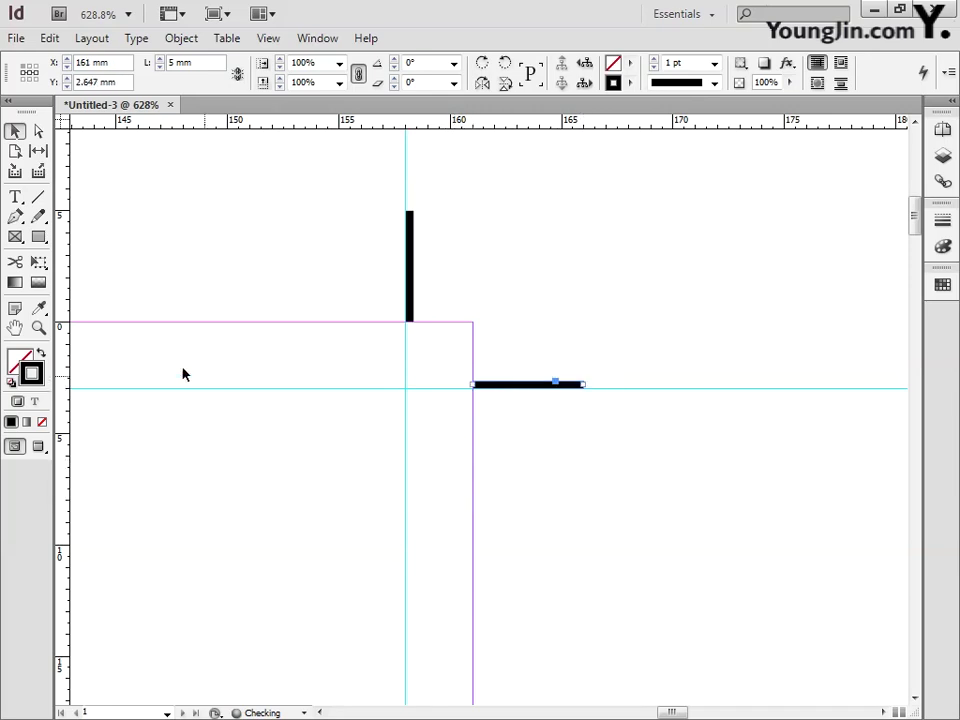
Step: Paste the crop mark lines at the lower-left margin corner and snap both to the guides just outside the margin
{"action": "double_click", "coordinate": [16, 328]}
{"action": "left_click", "coordinate": [39, 328]}
{"action": "left_click_drag", "start_coordinate": [315, 636], "coordinate": [368, 670]}
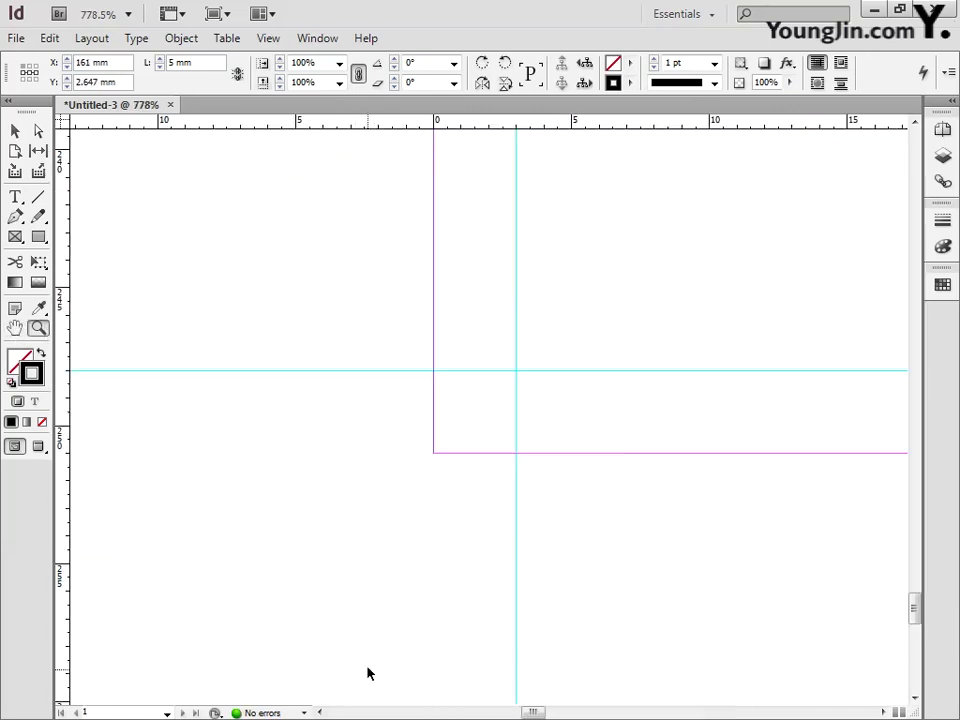
{"action": "key", "text": "ctrl+a"}
{"action": "key", "text": "v"}
{"action": "left_click", "coordinate": [474, 476]}
{"action": "left_click_drag", "start_coordinate": [480, 521], "coordinate": [397, 375]}
{"action": "left_click_drag", "start_coordinate": [594, 402], "coordinate": [511, 548]}
Step: Paste another copy of the crop mark lines near the lower-right margin corner
{"action": "key", "text": "ctrl+0"}
{"action": "key", "text": "z"}
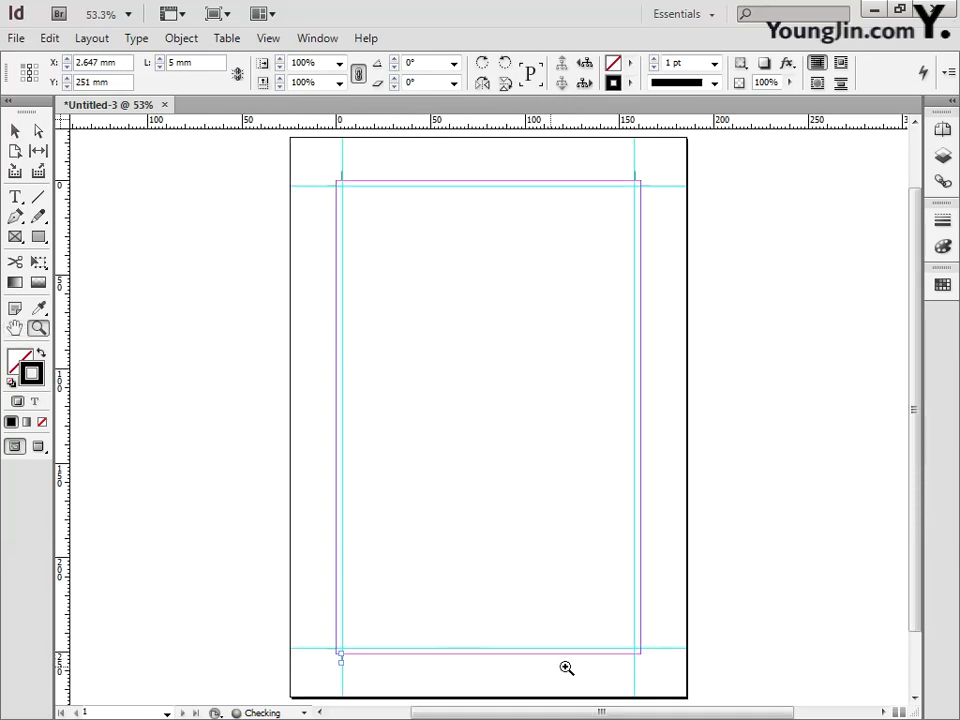
{"action": "left_click_drag", "start_coordinate": [615, 592], "coordinate": [665, 628]}
{"action": "key", "text": "ctrl+v"}
{"action": "key", "text": "v"}
{"action": "left_click", "coordinate": [223, 223]}
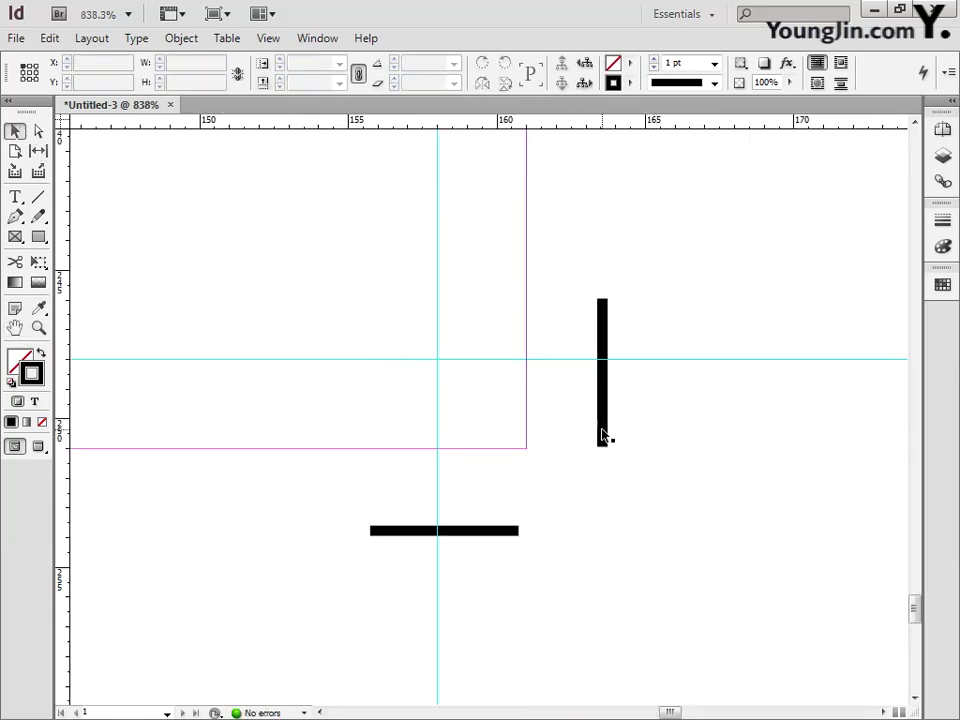
Step: Snap the vertical line below the lower-right margin corner along its guide and the horizontal line to X 161 mm, Y 248 mm
{"action": "left_click_drag", "start_coordinate": [602, 437], "coordinate": [443, 586]}
{"action": "left_click_drag", "start_coordinate": [481, 540], "coordinate": [638, 373]}
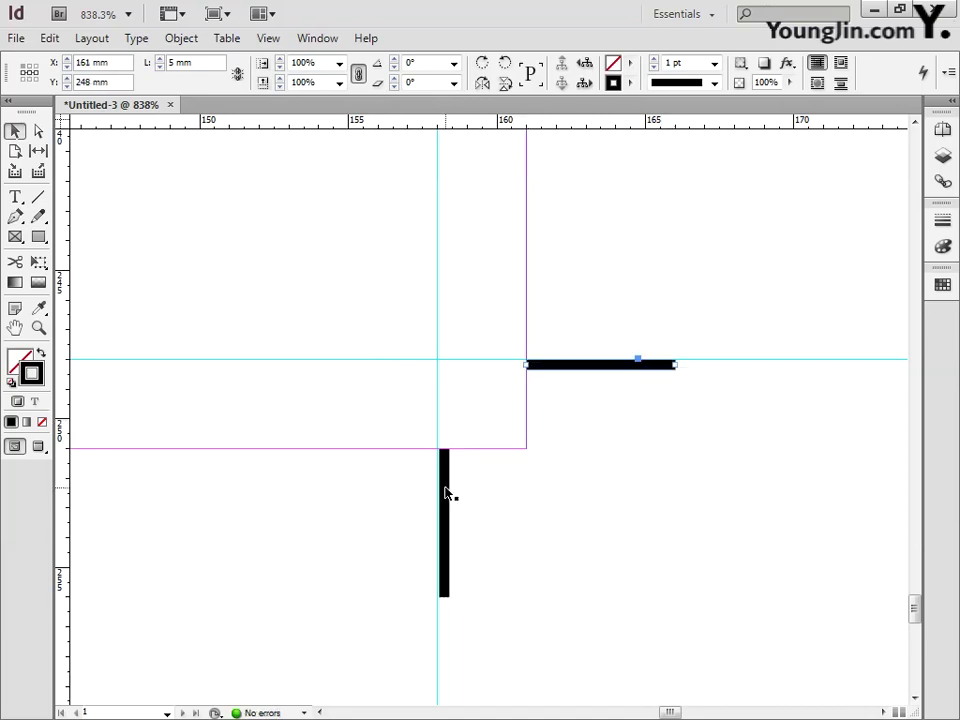
{"action": "left_click_drag", "start_coordinate": [448, 495], "coordinate": [483, 495]}
{"action": "left_click_drag", "start_coordinate": [480, 495], "coordinate": [444, 491]}
{"action": "key", "text": "ctrl+0"}
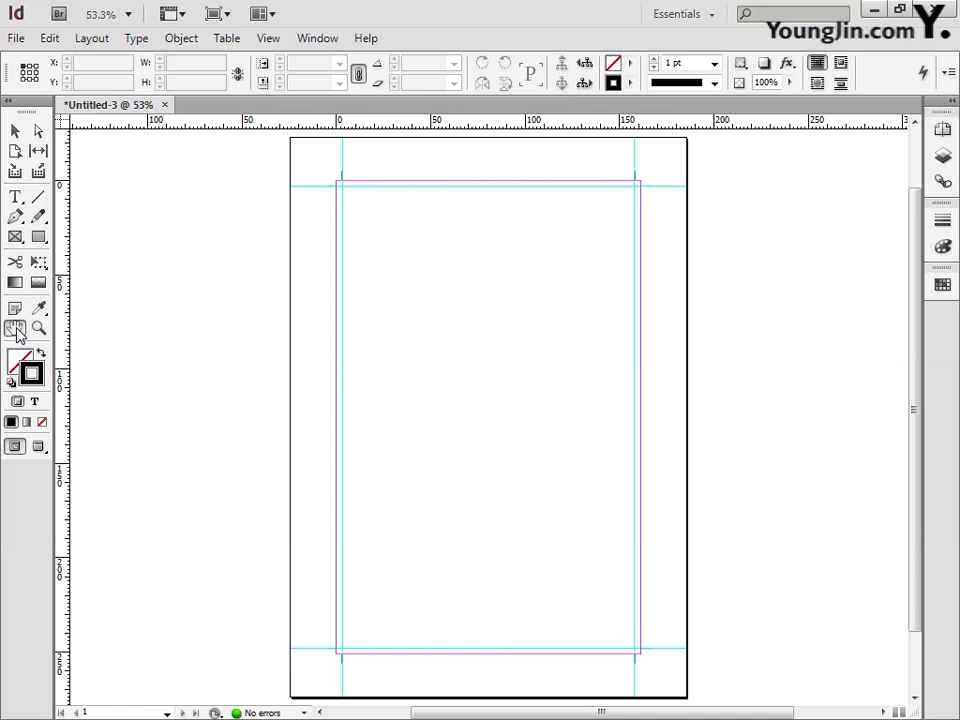
Step: Place the blue poster image 01 with its upper-left corner at the margin's upper-left corner
{"action": "left_click", "coordinate": [13, 38]}
{"action": "left_click", "coordinate": [48, 281]}
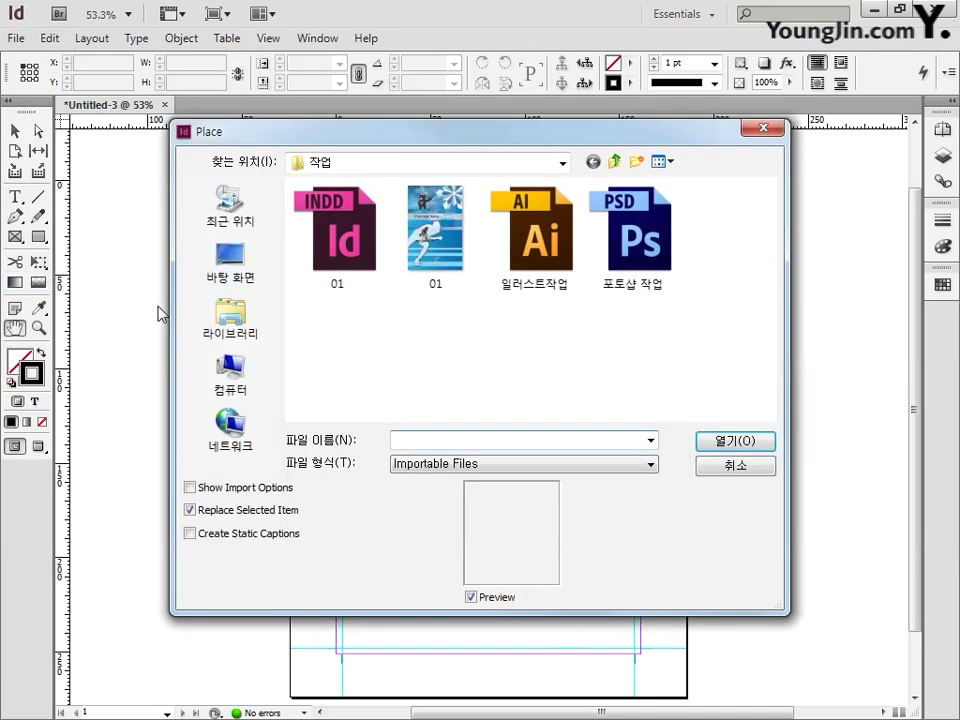
{"action": "left_click", "coordinate": [443, 288]}
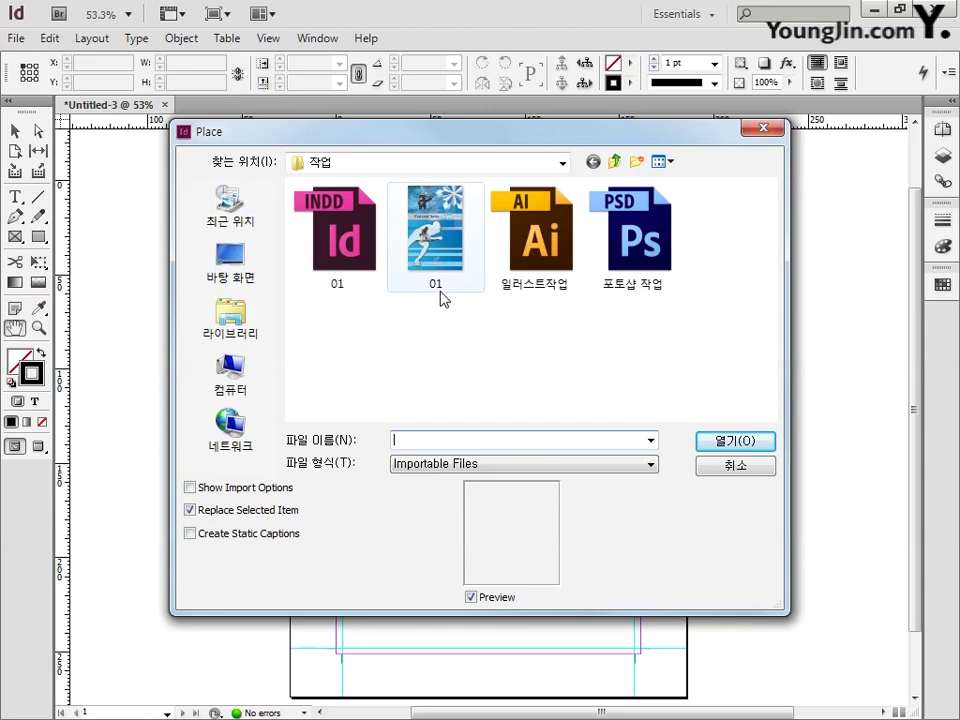
{"action": "left_click", "coordinate": [728, 440]}
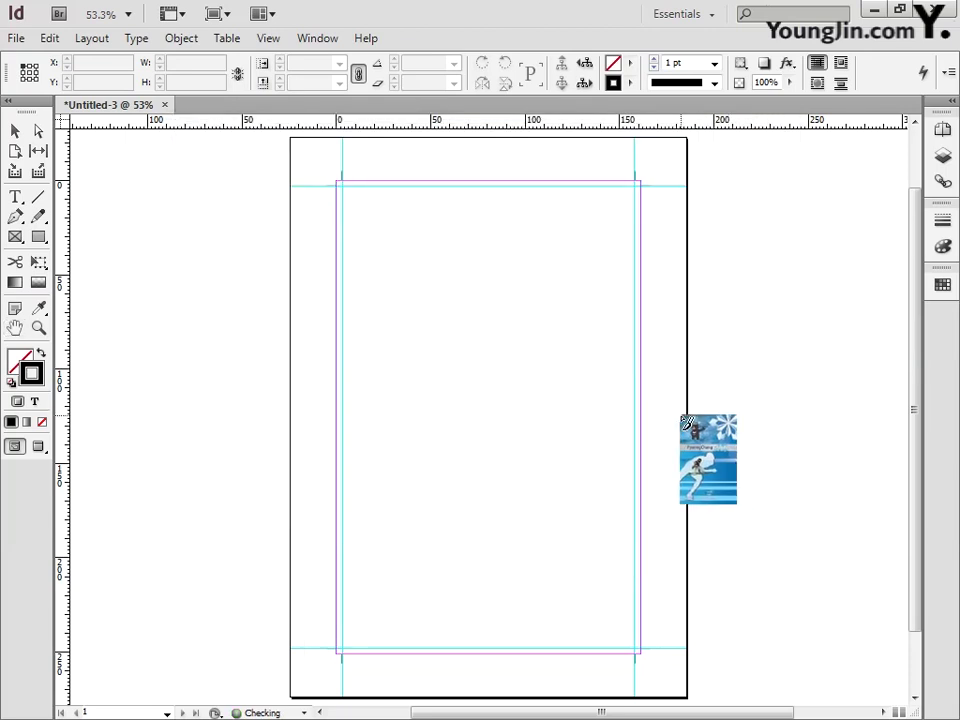
{"action": "left_click", "coordinate": [336, 183]}
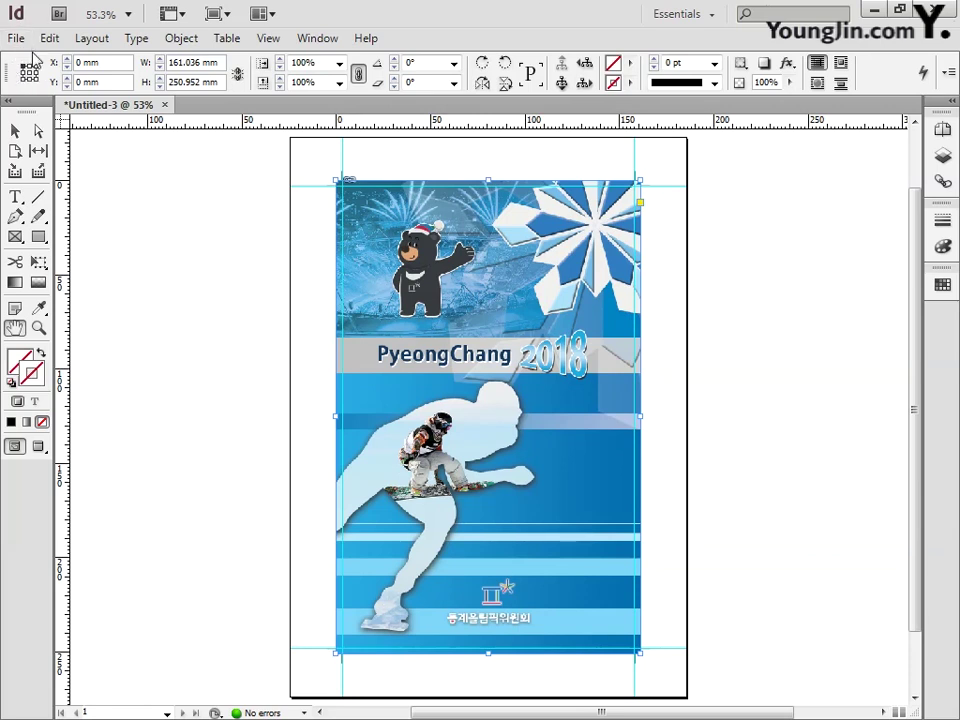
Step: Set the placed image's frame to 161 mm wide and 251 mm high
{"action": "left_click", "coordinate": [105, 63]}
{"action": "key", "text": "Tab"}
{"action": "key", "text": "Tab"}
{"action": "type", "text": "1"}
{"action": "key", "text": "Tab"}
{"action": "key", "text": "Return"}
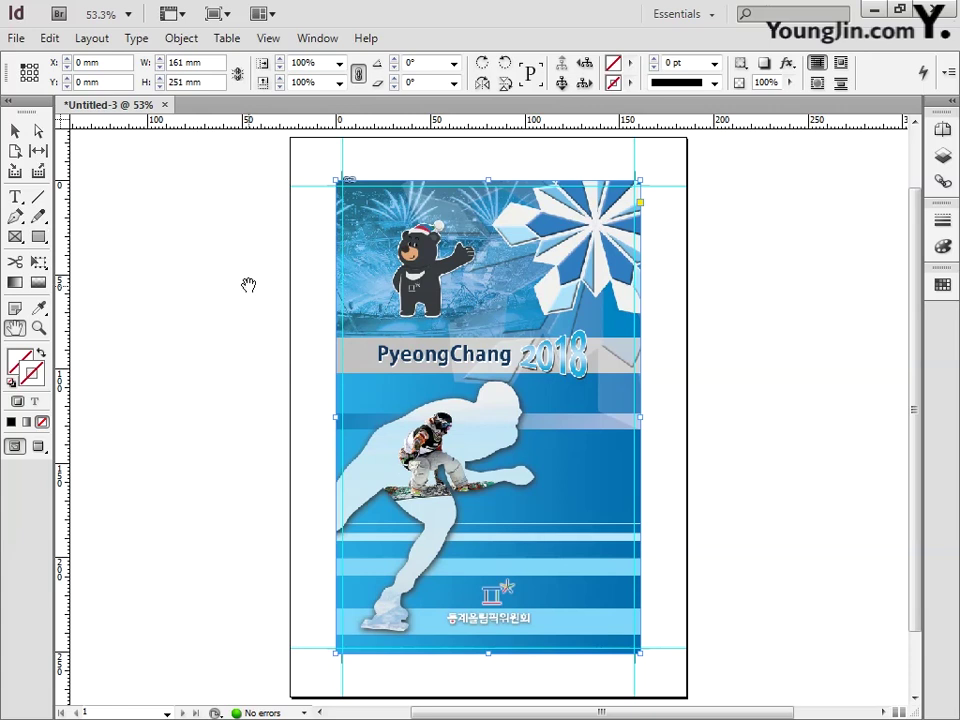
Step: Create a text frame about 65 × 9.5 mm under the bear and enter "Passion, Connedted."
{"action": "left_click", "coordinate": [16, 199]}
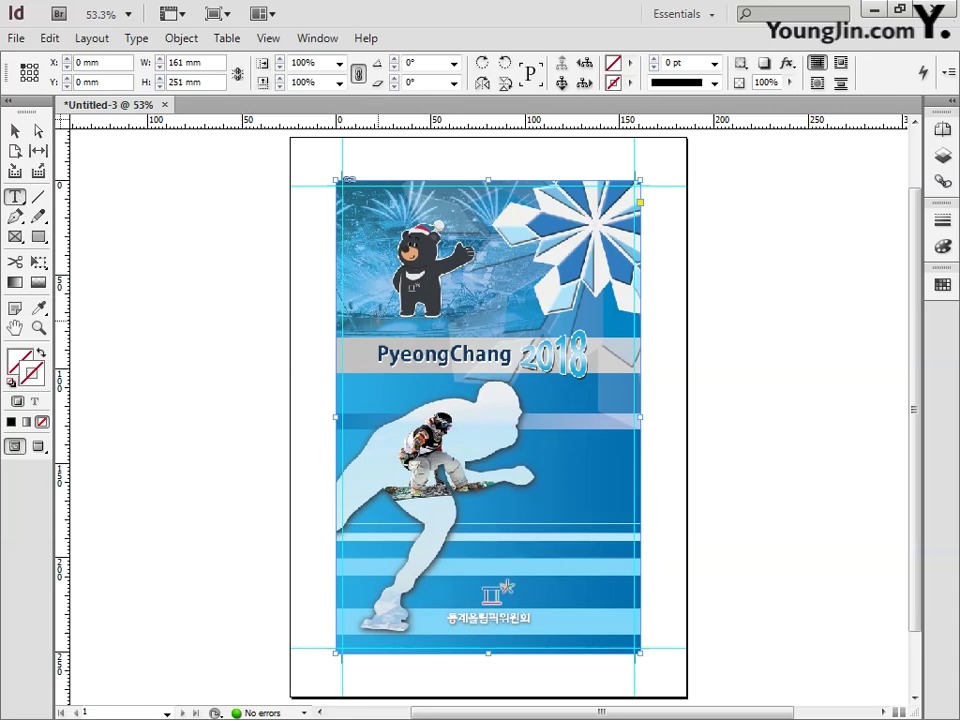
{"action": "left_click_drag", "start_coordinate": [374, 321], "coordinate": [484, 336]}
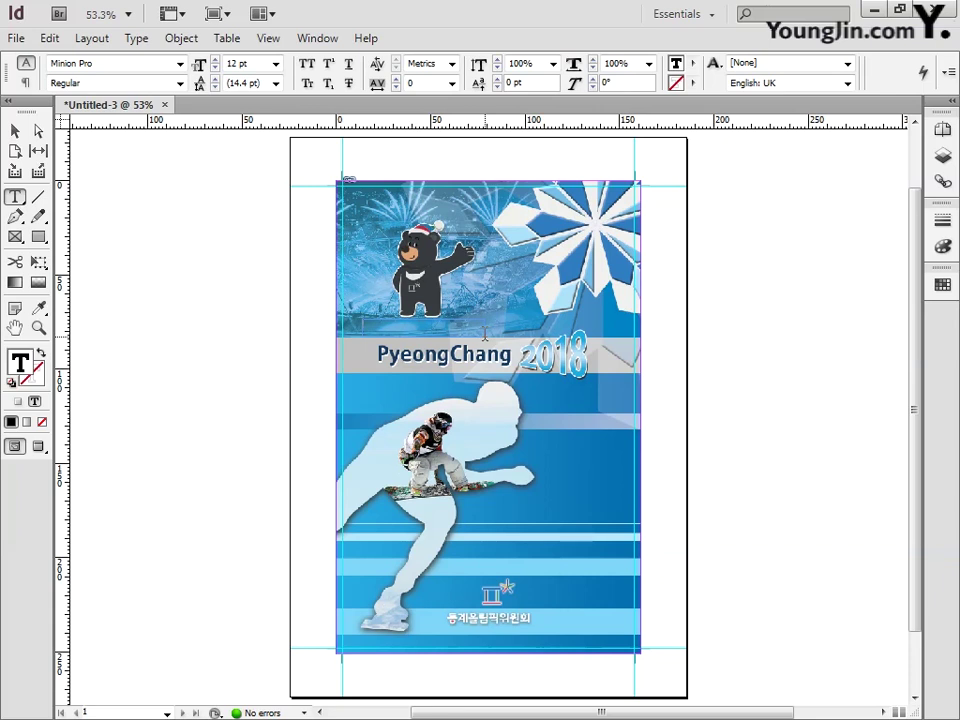
{"action": "type", "text": "Pan"}
{"action": "type", "text": "sion, C"}
Step: Change the slogan text's fill to white by setting its black (K) value to 0%
{"action": "left_click", "coordinate": [38, 327]}
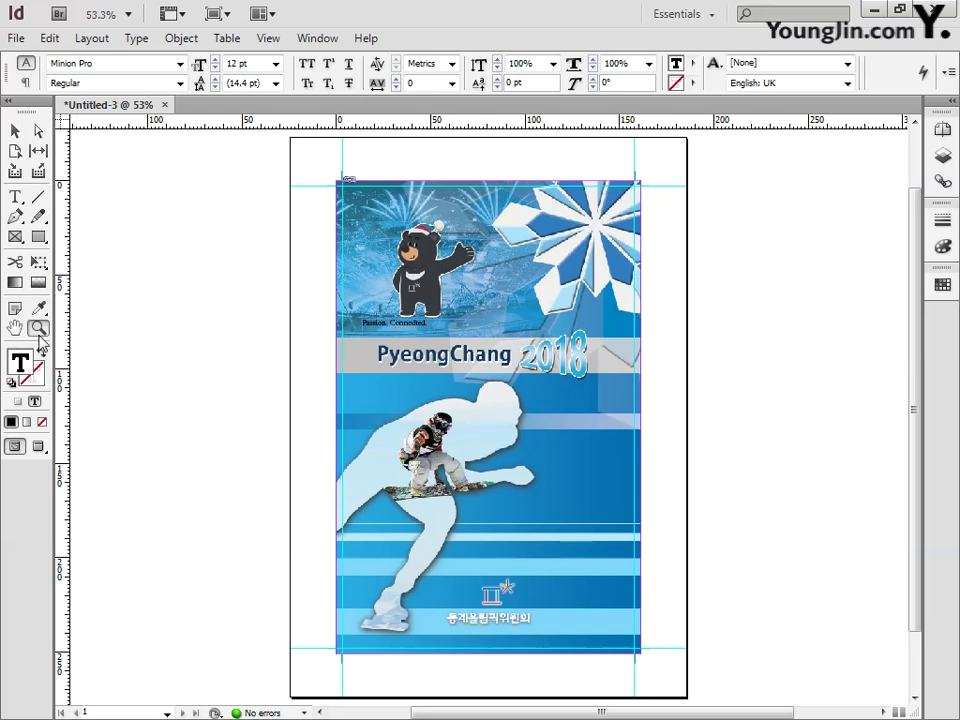
{"action": "left_click_drag", "start_coordinate": [366, 323], "coordinate": [495, 371]}
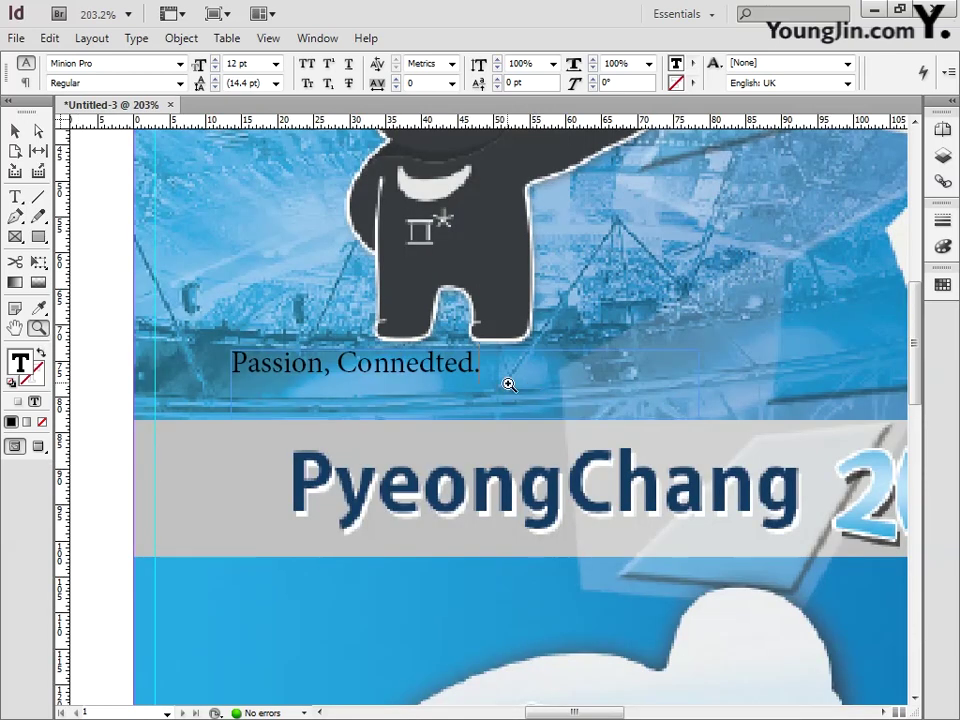
{"action": "left_click", "coordinate": [15, 196]}
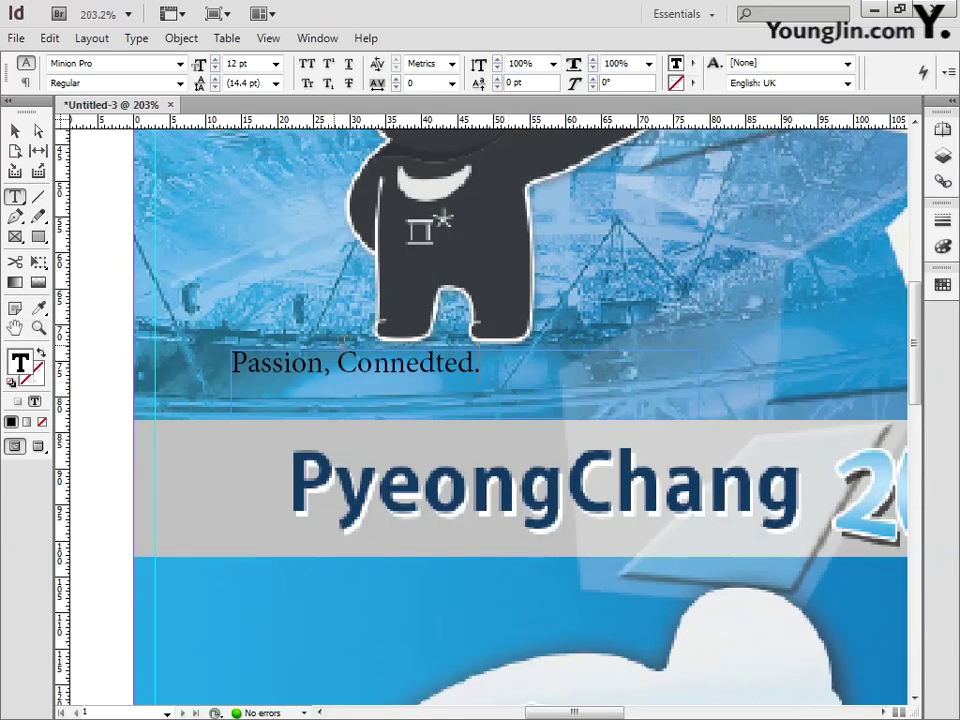
{"action": "left_click_drag", "start_coordinate": [482, 365], "coordinate": [230, 364]}
{"action": "double_click", "coordinate": [22, 366]}
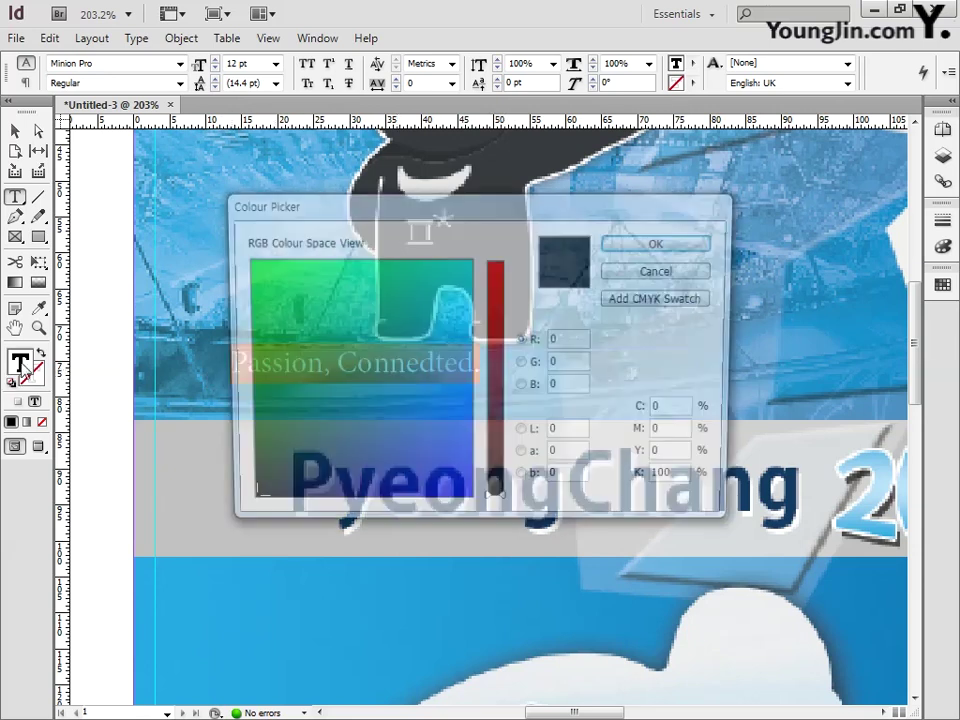
{"action": "double_click", "coordinate": [688, 482]}
{"action": "type", "text": "0"}
{"action": "key", "text": "Return"}
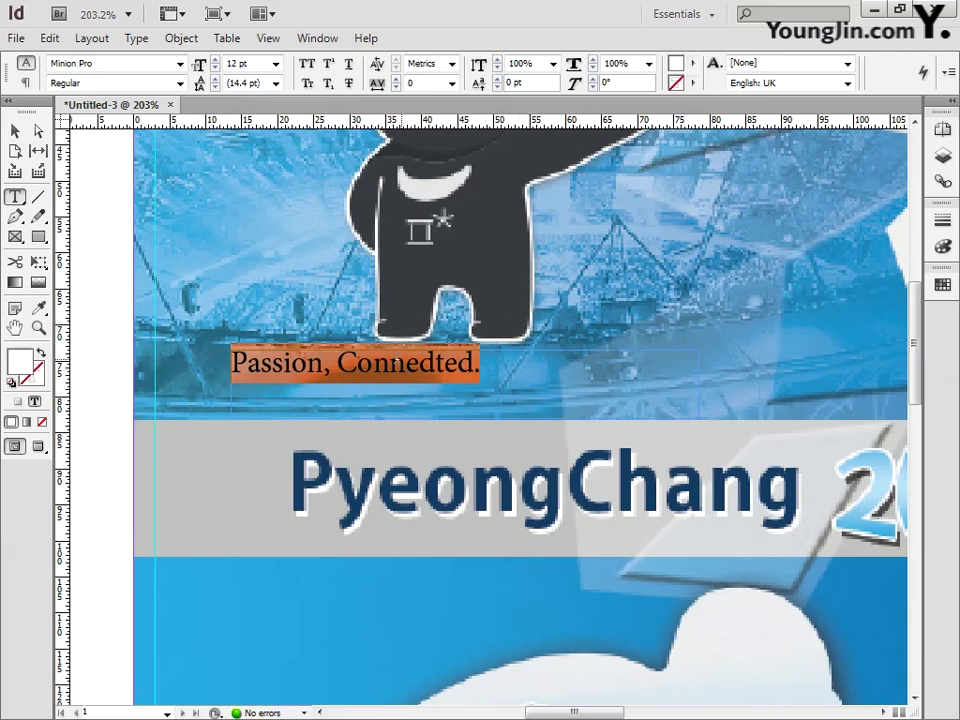
Step: Change the font of the word "Passion," to Adobe Gothic Std
{"action": "double_click", "coordinate": [280, 363]}
{"action": "left_click", "coordinate": [180, 63]}
{"action": "scroll", "coordinate": [325, 55], "scroll_direction": "up", "scroll_amount": 2}
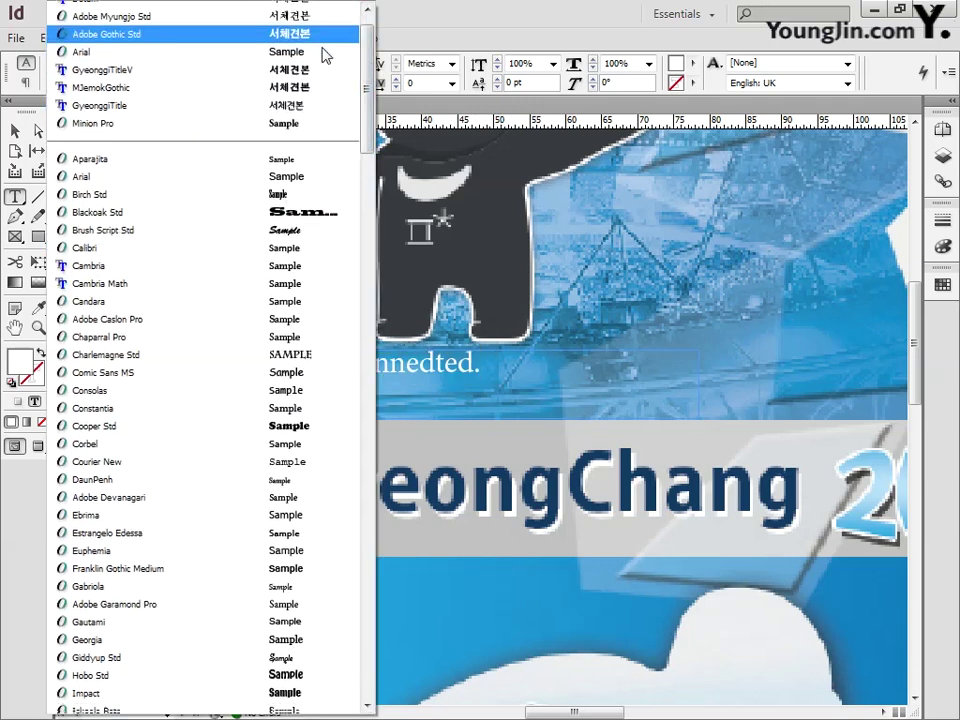
{"action": "left_click", "coordinate": [320, 36]}
Step: Set the whole slogan line to 14 pt and widen its tracking
{"action": "triple_click", "coordinate": [455, 368]}
{"action": "left_click", "coordinate": [275, 63]}
{"action": "left_click", "coordinate": [252, 170]}
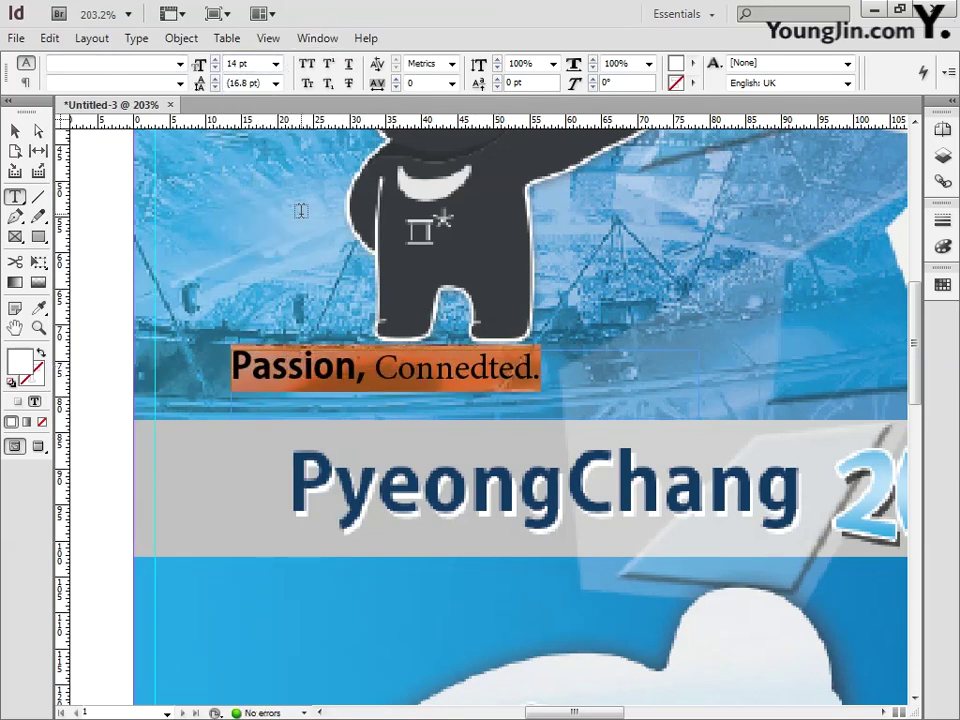
{"action": "left_click", "coordinate": [451, 83]}
{"action": "left_click", "coordinate": [443, 235]}
{"action": "key", "text": "Escape"}
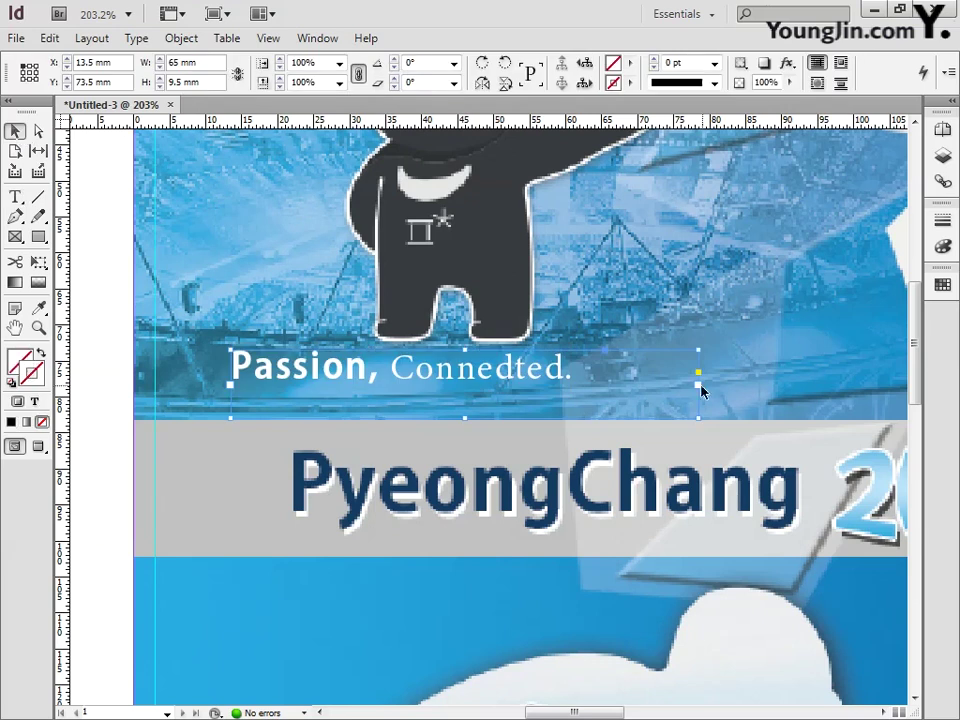
Step: Resize the slogan frame to about 53.8 × 6.6 mm and position it under the bear at about X 22.3 mm, Y 74.7 mm
{"action": "left_click_drag", "start_coordinate": [701, 391], "coordinate": [573, 388]}
{"action": "scroll", "coordinate": [589, 296], "scroll_direction": "up", "scroll_amount": 3}
{"action": "left_click_drag", "start_coordinate": [477, 514], "coordinate": [519, 527]}
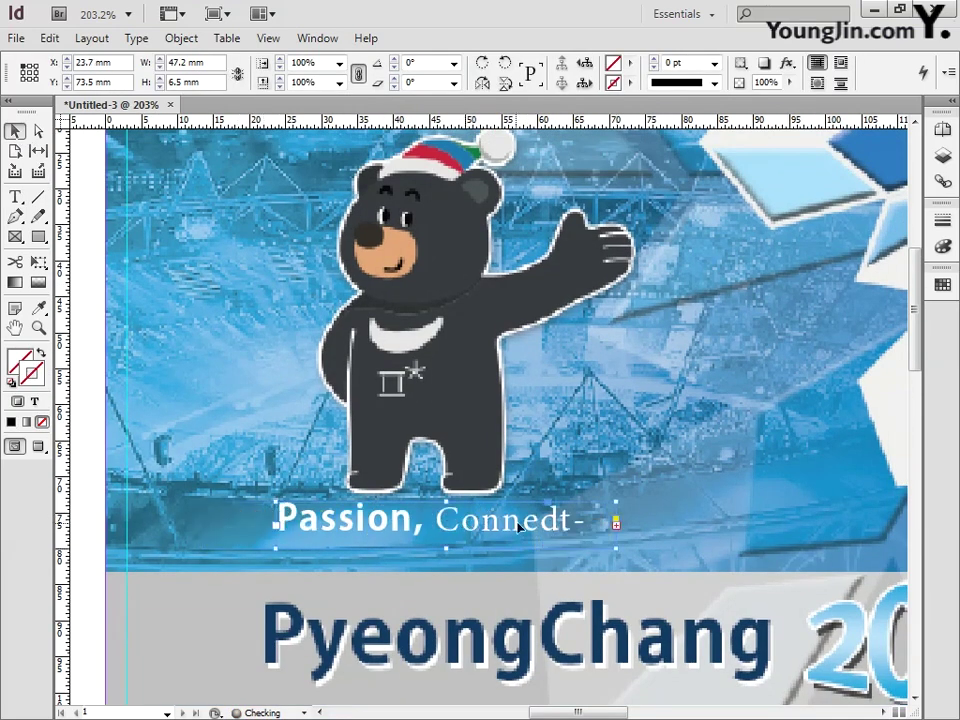
{"action": "left_click_drag", "start_coordinate": [616, 521], "coordinate": [660, 521]}
{"action": "mouse_move", "coordinate": [521, 506]}
{"action": "left_mouse_down"}
{"action": "mouse_move", "coordinate": [529, 510]}
{"action": "mouse_move", "coordinate": [515, 518]}
{"action": "left_mouse_up"}
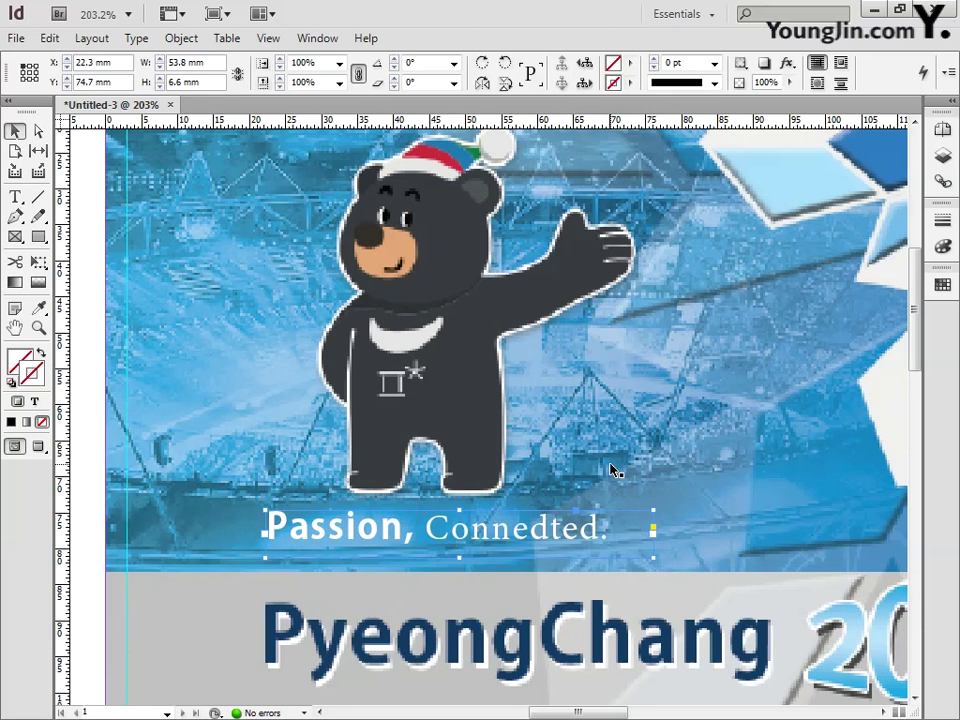
Step: Add a drop shadow to the slogan frame with a 0.5 mm distance and a size of 0
{"action": "right_click", "coordinate": [546, 535]}
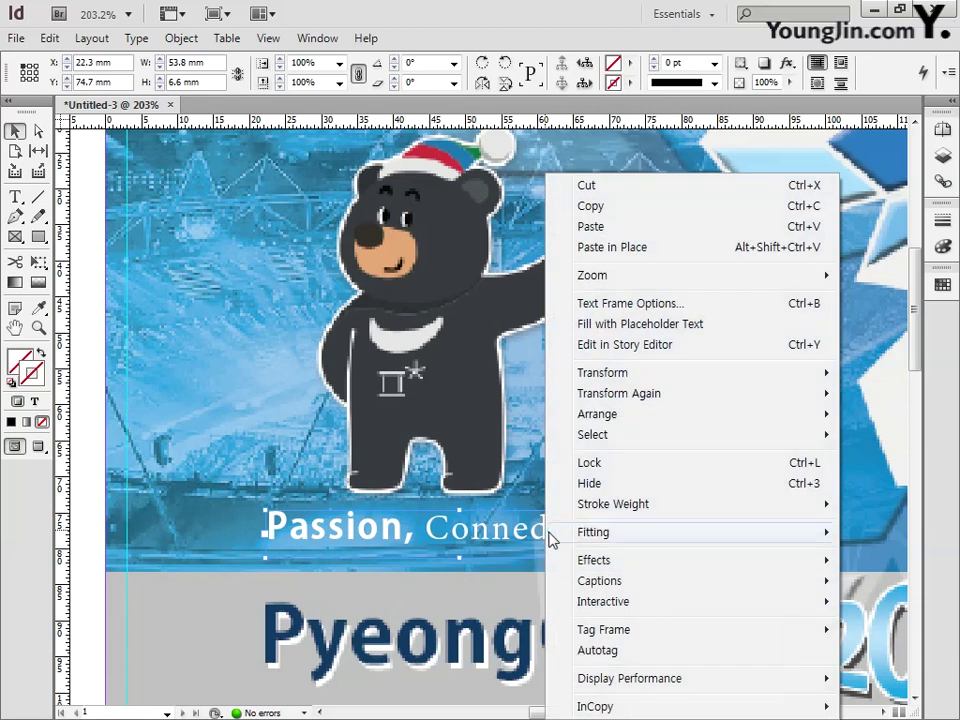
{"action": "mouse_move", "coordinate": [583, 565]}
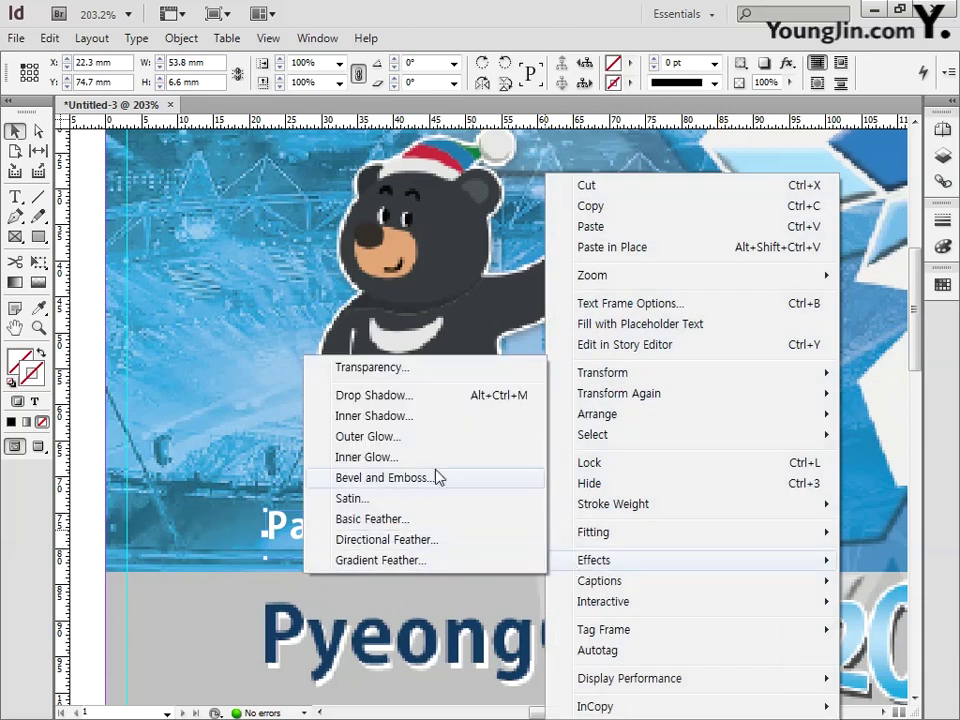
{"action": "left_click", "coordinate": [418, 398]}
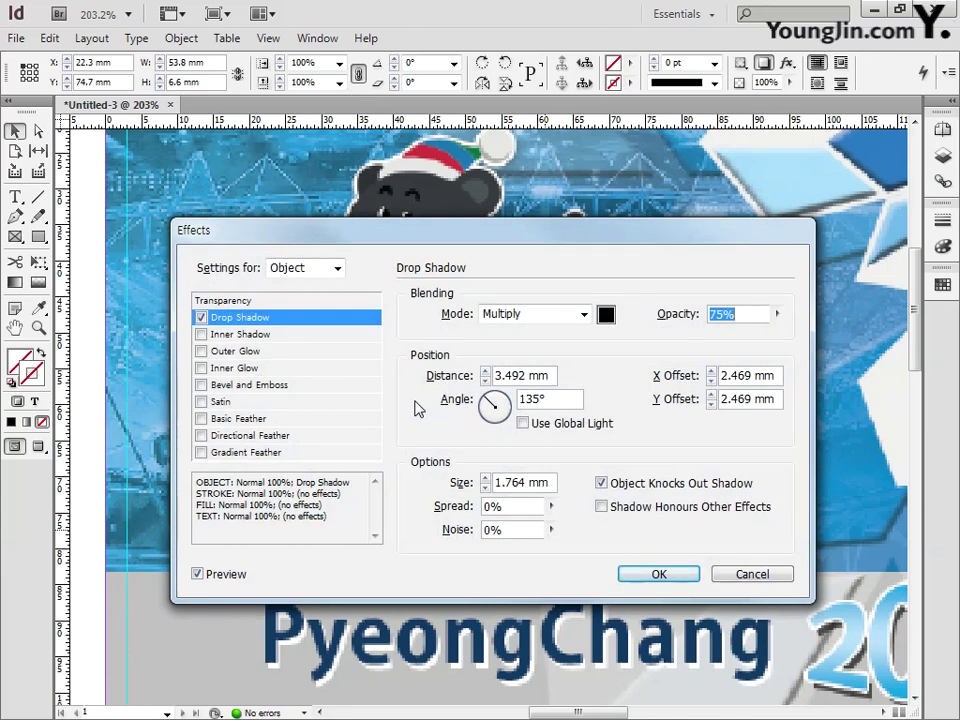
{"action": "left_click_drag", "start_coordinate": [546, 377], "coordinate": [445, 382]}
{"action": "type", "text": ".5"}
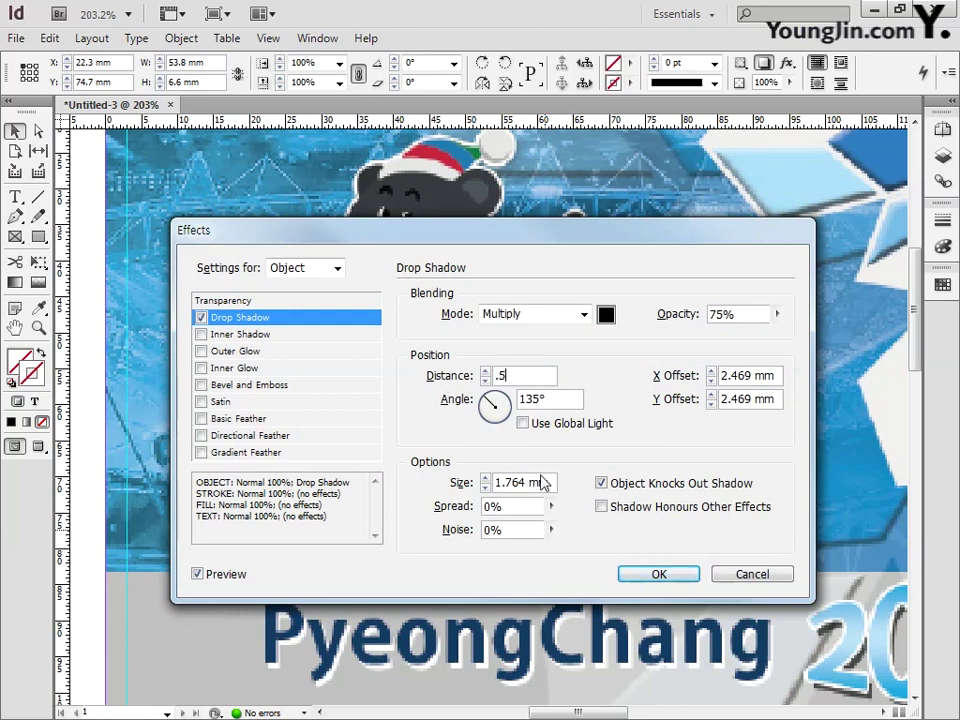
{"action": "left_click_drag", "start_coordinate": [549, 486], "coordinate": [441, 487]}
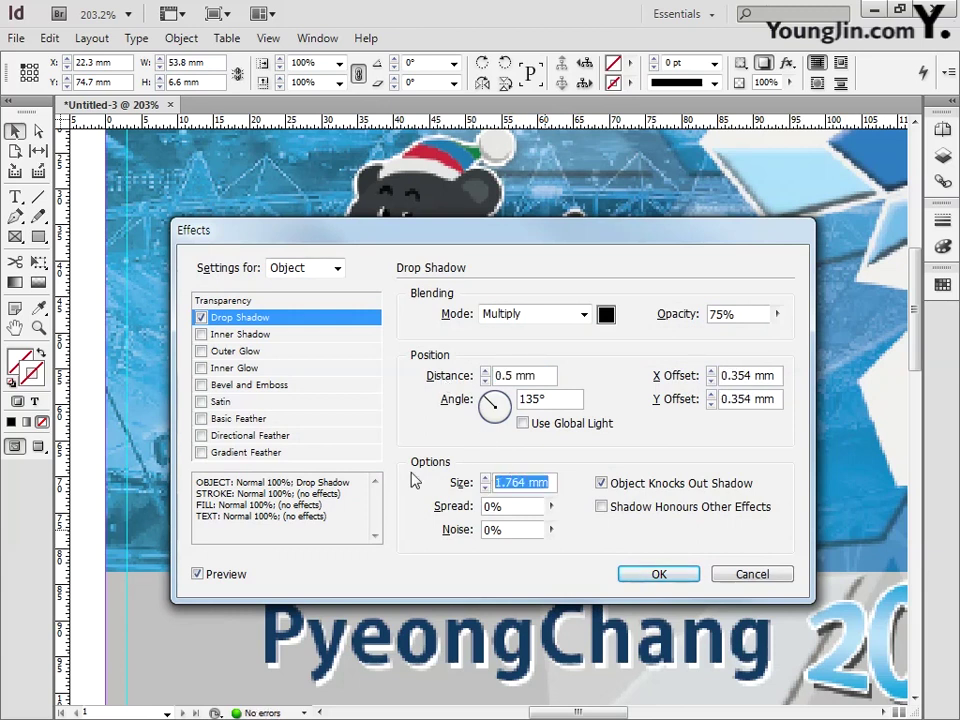
{"action": "type", "text": "0"}
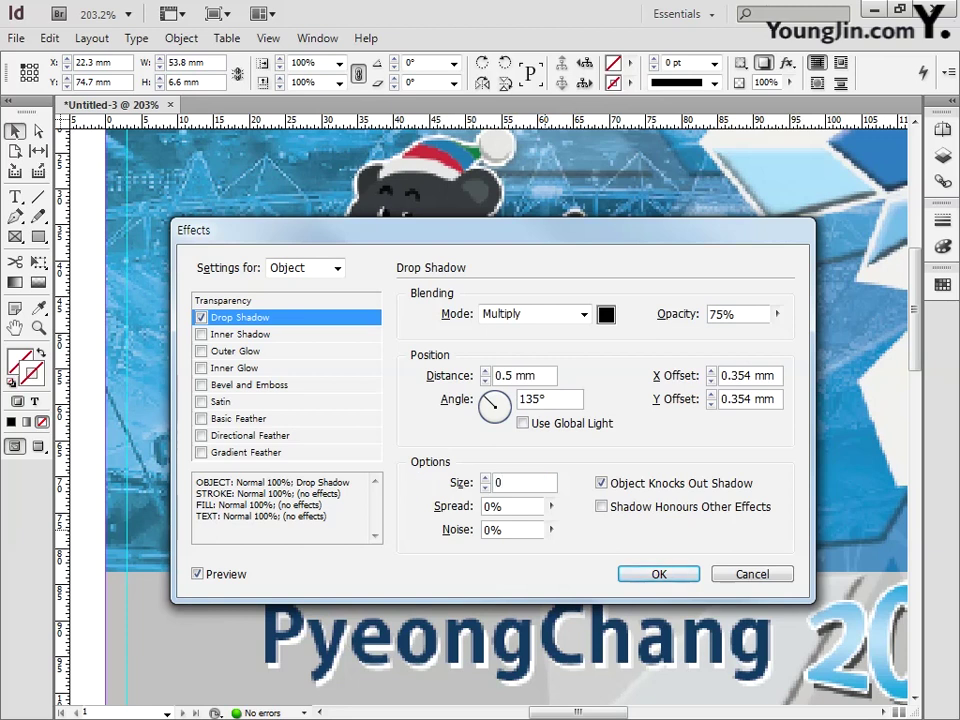
{"action": "left_click", "coordinate": [658, 574]}
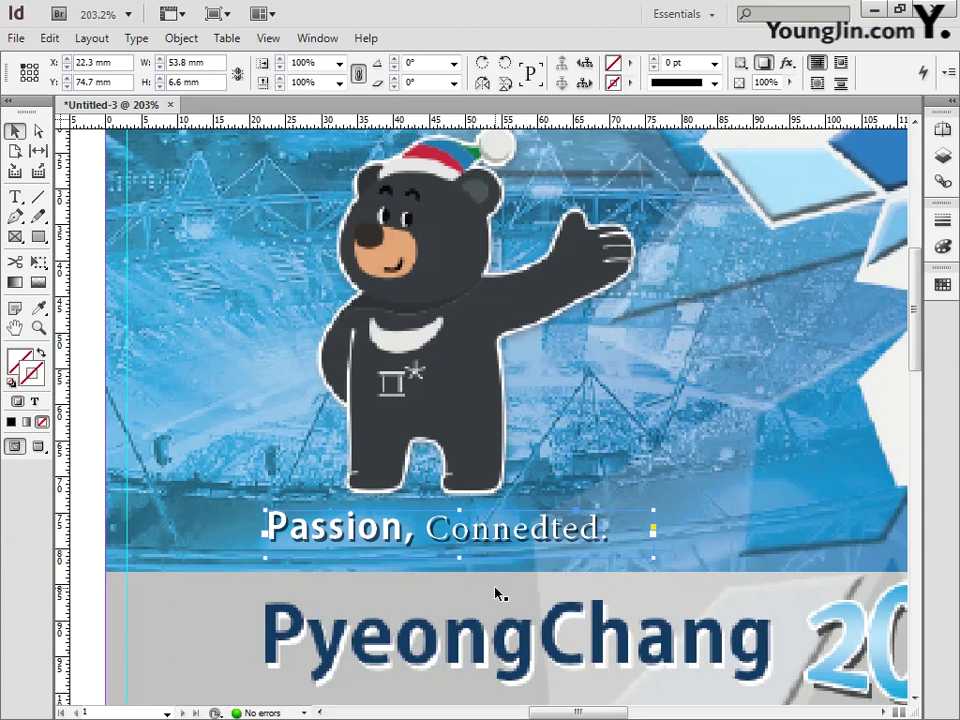
Step: Create a text frame about 61.8 × 9 mm below the skater's outstretched arm and enter "2018 평창 동계올림픽"
{"action": "left_click", "coordinate": [15, 197]}
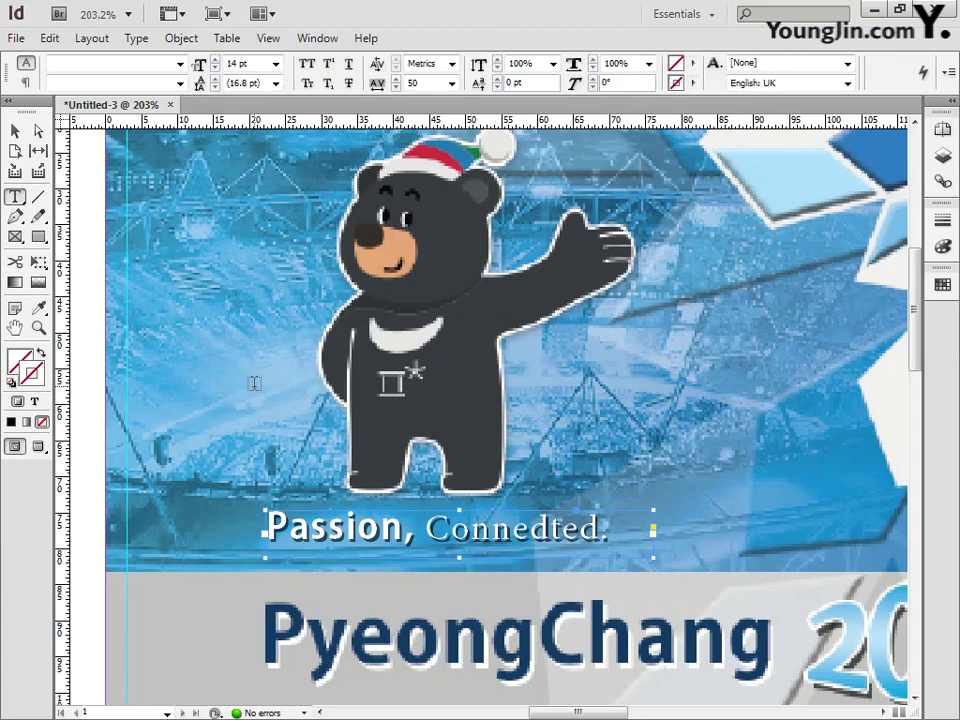
{"action": "left_click_drag", "start_coordinate": [535, 686], "coordinate": [606, 297]}
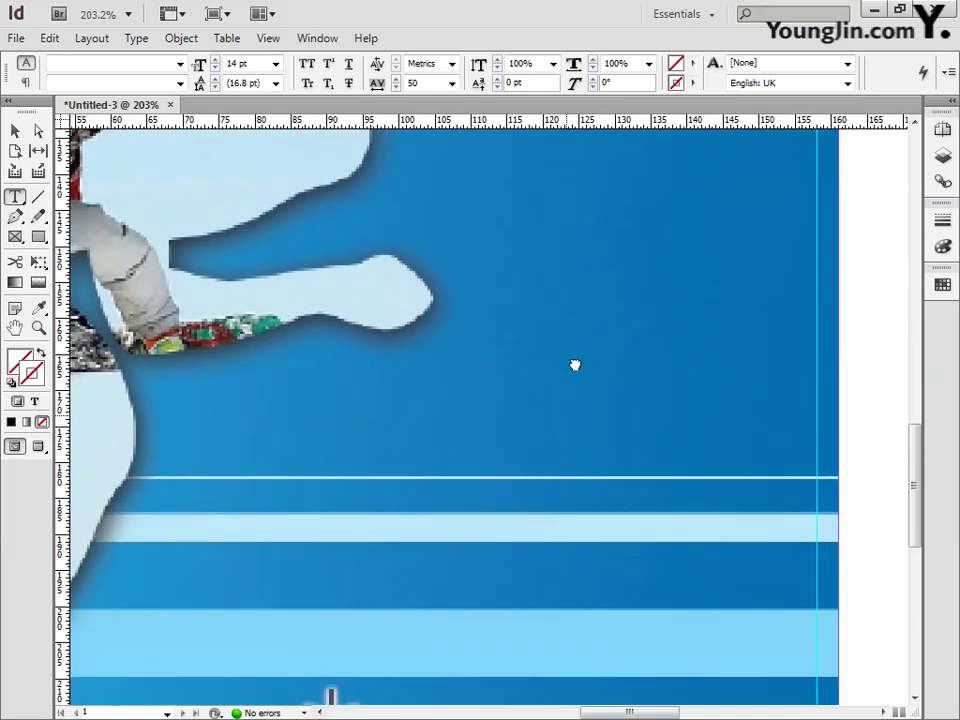
{"action": "left_click_drag", "start_coordinate": [312, 377], "coordinate": [755, 441]}
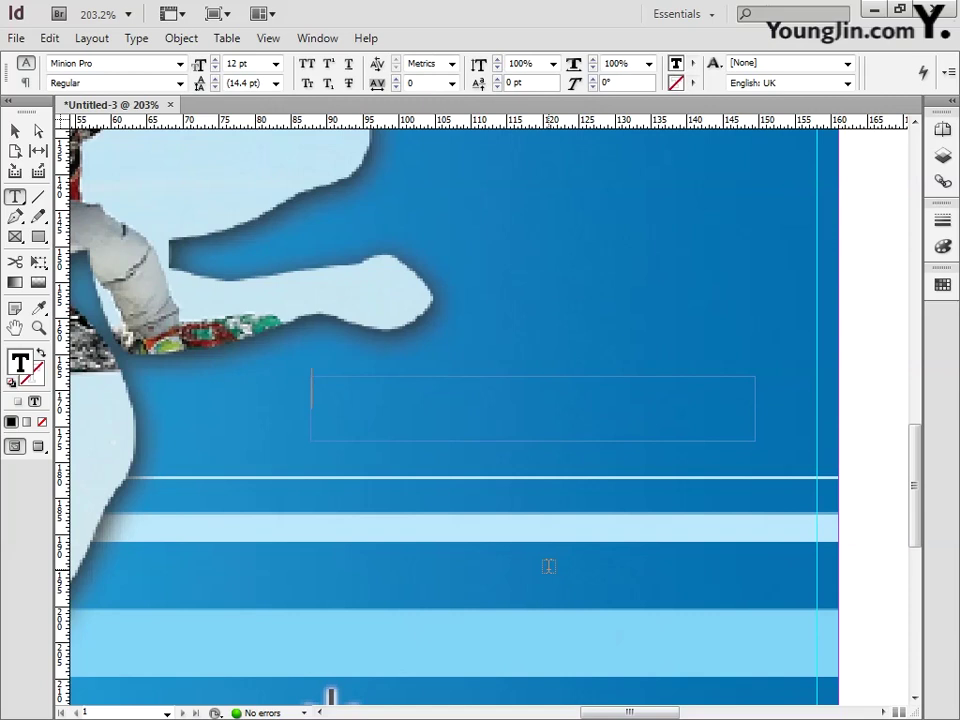
{"action": "type", "text": "2018"}
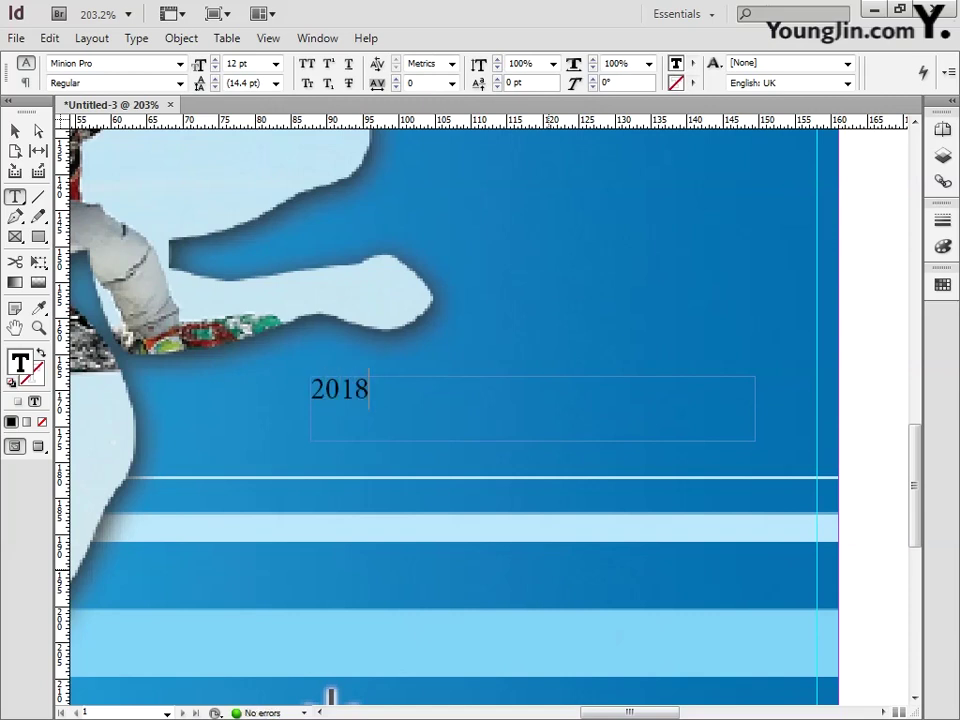
{"action": "type", "text": " 년창 동계"}
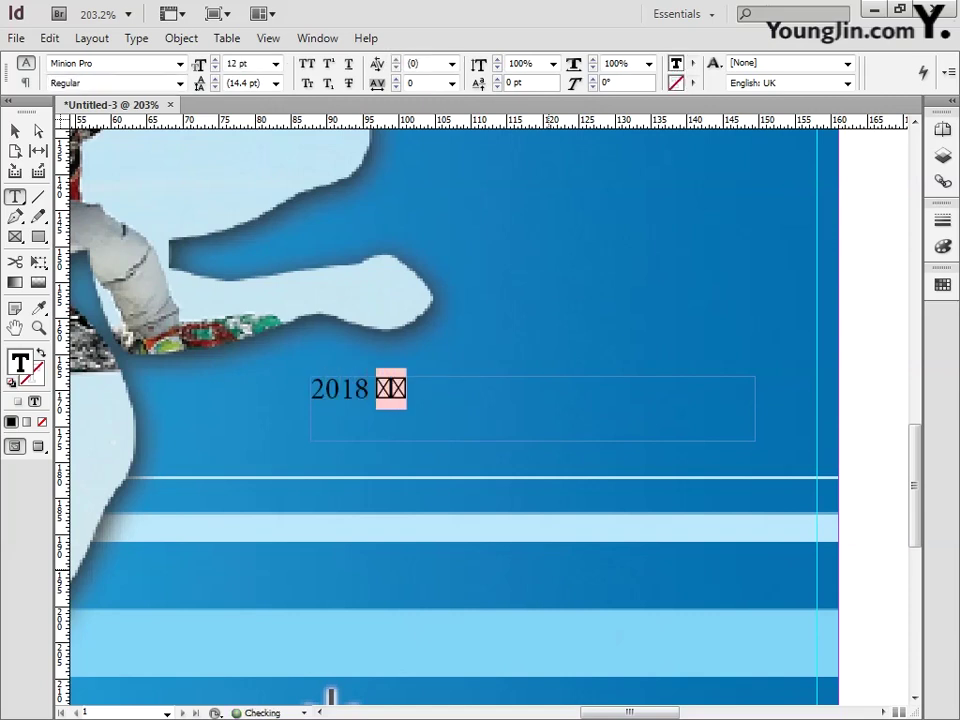
{"action": "type", "text": "올림픽"}
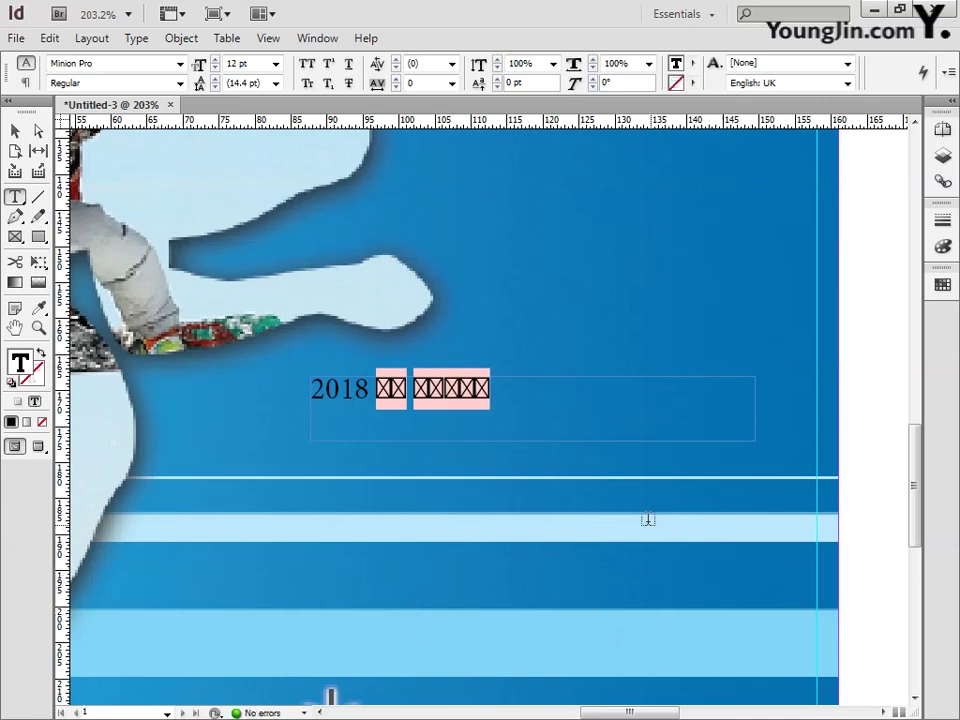
Step: Change the font of the "2018 평창 동계올림픽" line to Adobe Gothic Std
{"action": "left_click", "coordinate": [489, 401]}
{"action": "left_click_drag", "start_coordinate": [489, 401], "coordinate": [313, 397]}
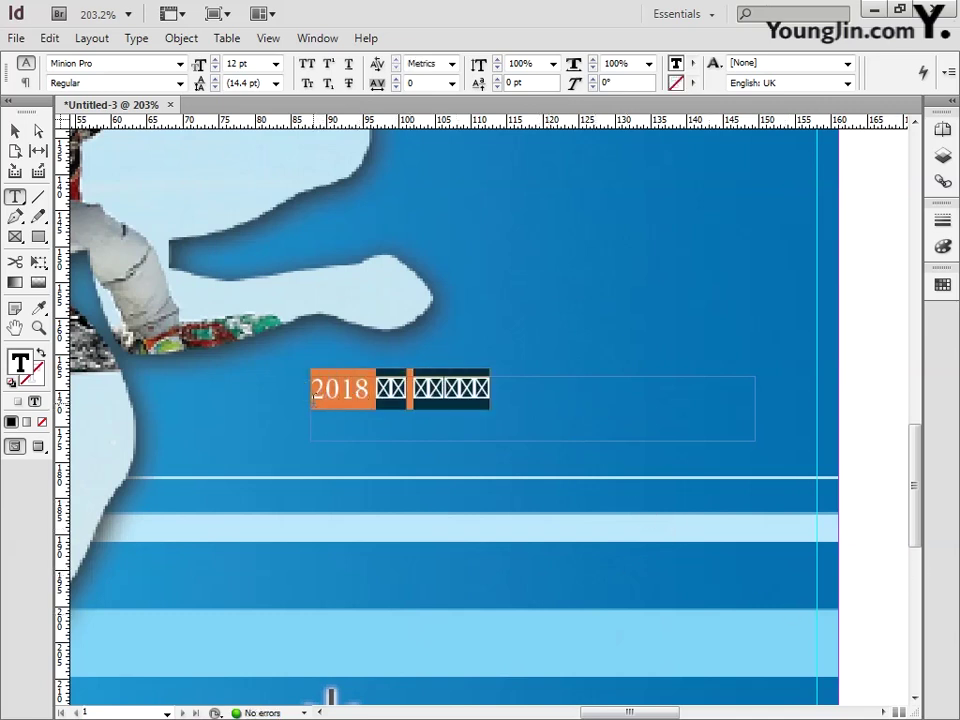
{"action": "left_click", "coordinate": [180, 63]}
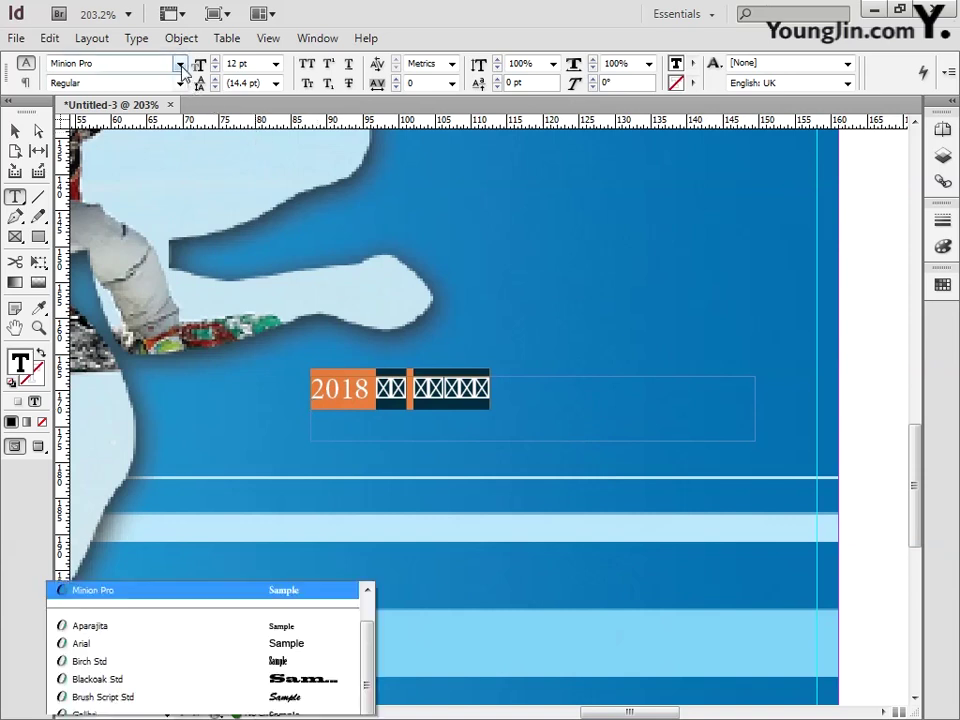
{"action": "scroll", "coordinate": [236, 137], "scroll_direction": "up", "scroll_amount": 3}
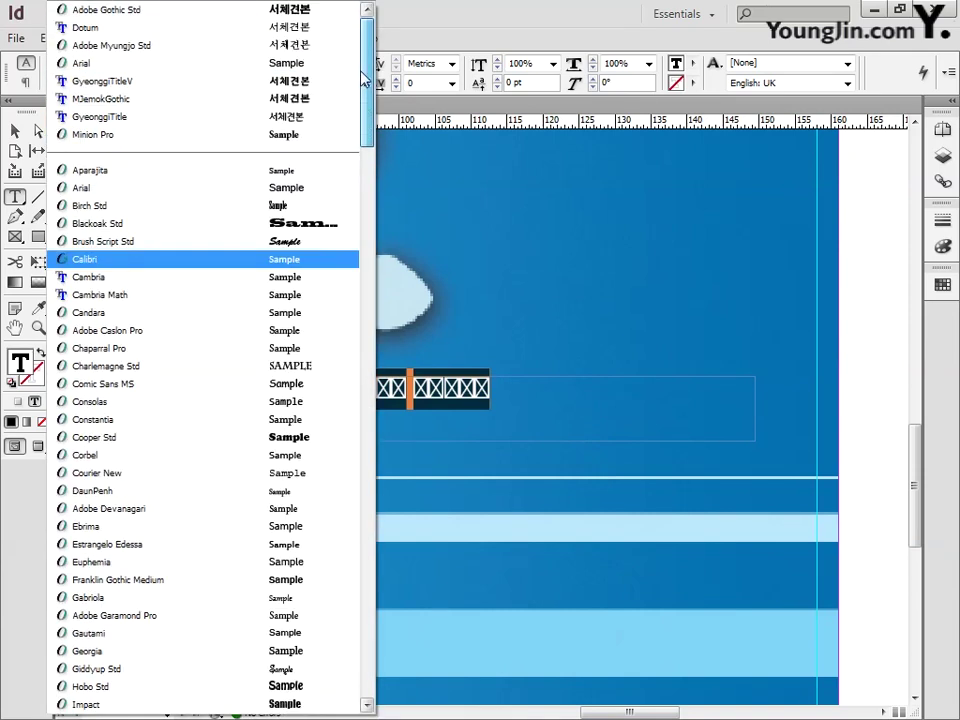
{"action": "left_click", "coordinate": [305, 17]}
{"action": "left_click", "coordinate": [330, 695]}
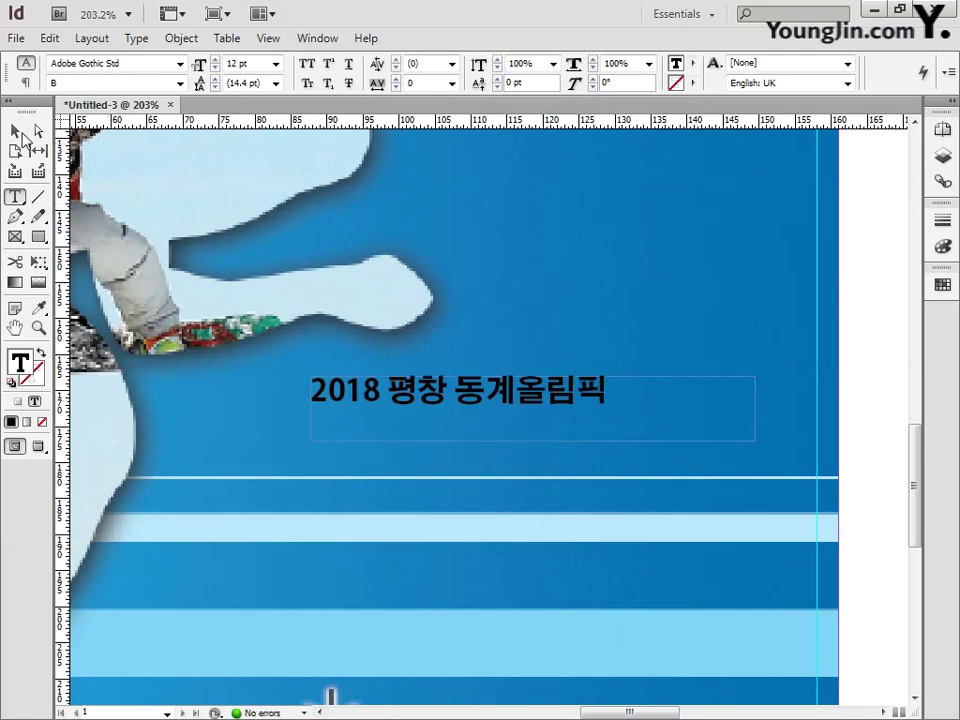
Step: Fill the "2018 평창 동계올림픽" text with yellow by setting Y to 100% and K to 0%
{"action": "left_click", "coordinate": [16, 131]}
{"action": "double_click", "coordinate": [601, 393]}
{"action": "left_click_drag", "start_coordinate": [601, 393], "coordinate": [305, 392]}
{"action": "double_click", "coordinate": [20, 364]}
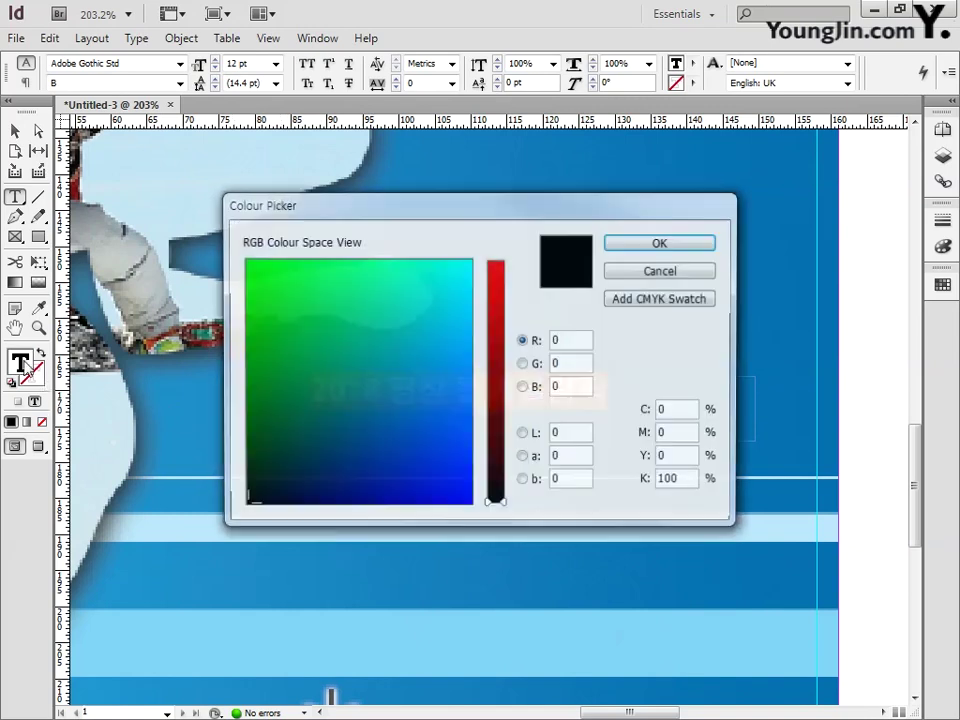
{"action": "double_click", "coordinate": [667, 409]}
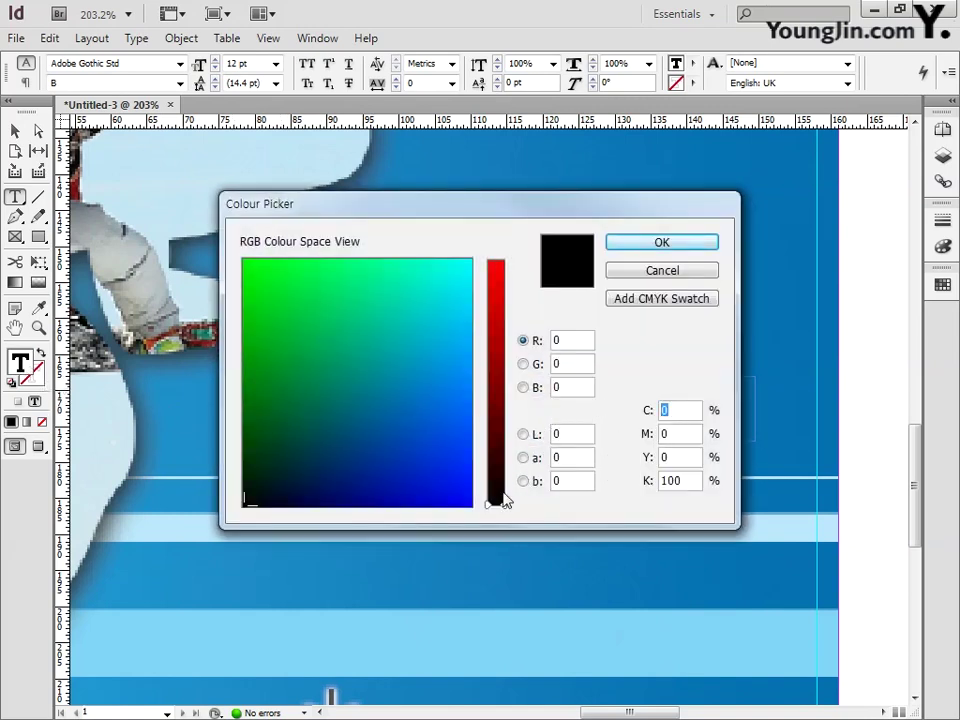
{"action": "key", "text": "Tab"}
{"action": "type", "text": "100"}
{"action": "key", "text": "Tab"}
{"action": "type", "text": "0"}
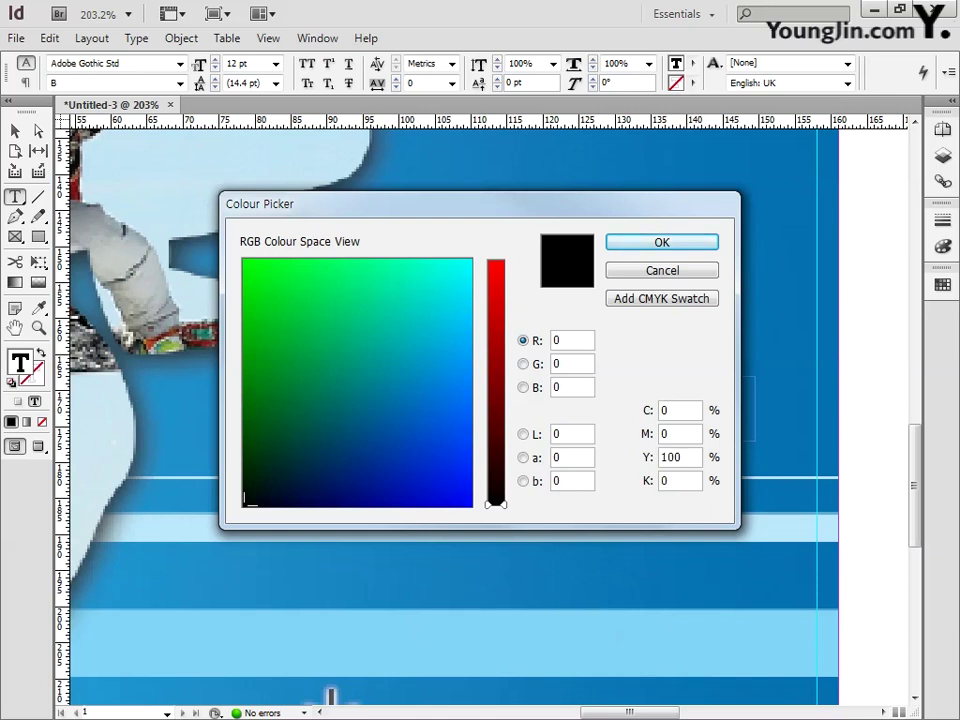
{"action": "left_click", "coordinate": [636, 241]}
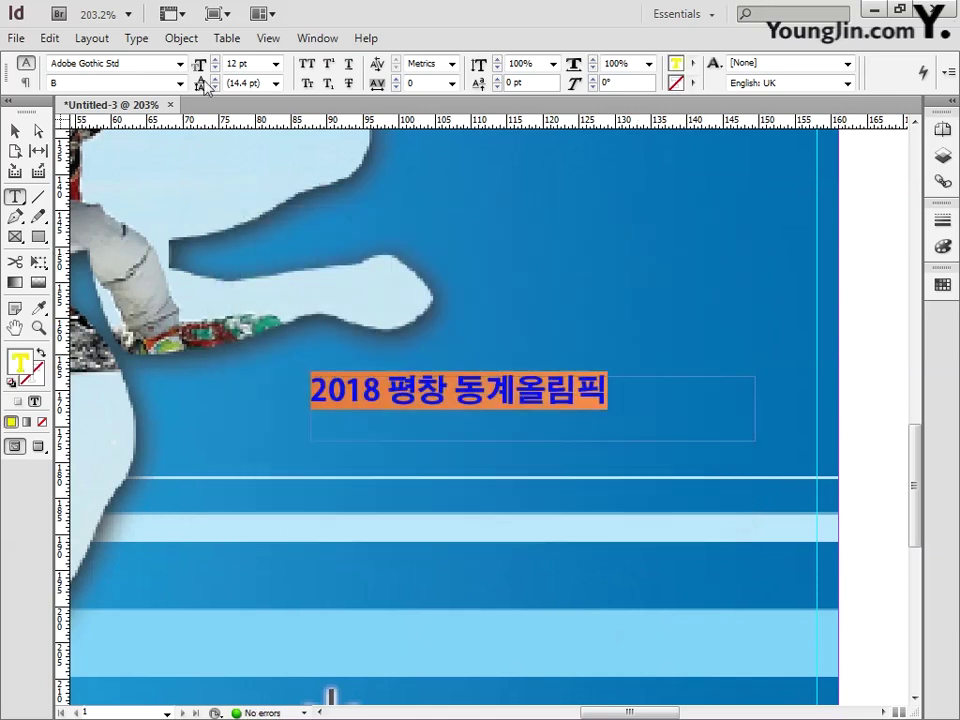
Step: Enlarge the yellow Korean title text to 18 pt and finish editing it
{"action": "left_click", "coordinate": [276, 63]}
{"action": "left_click", "coordinate": [255, 190]}
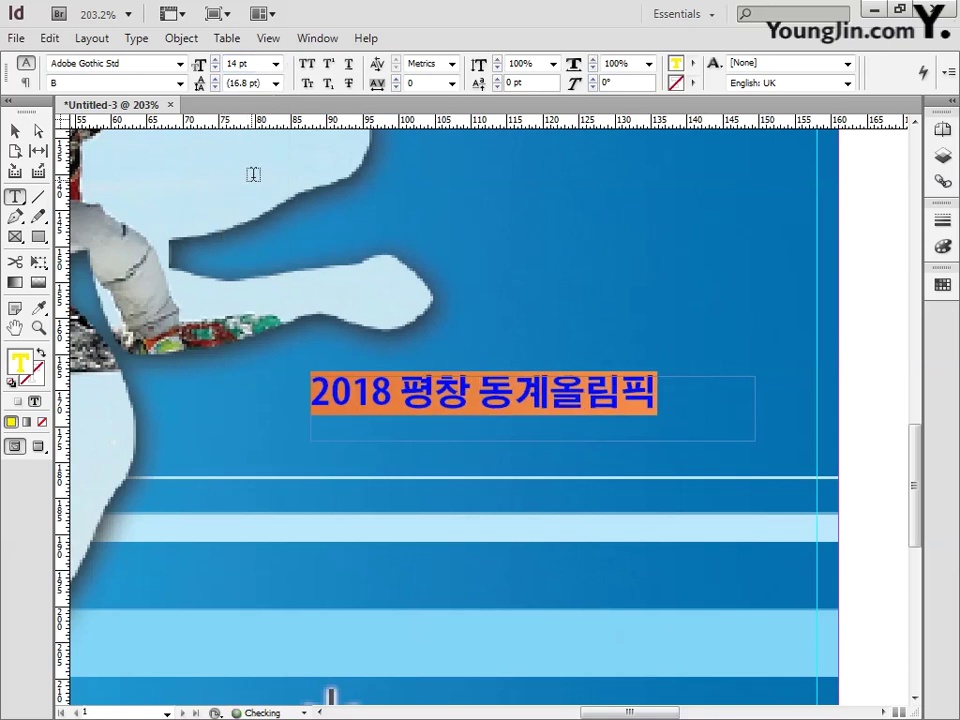
{"action": "left_click", "coordinate": [276, 63]}
{"action": "left_click", "coordinate": [236, 189]}
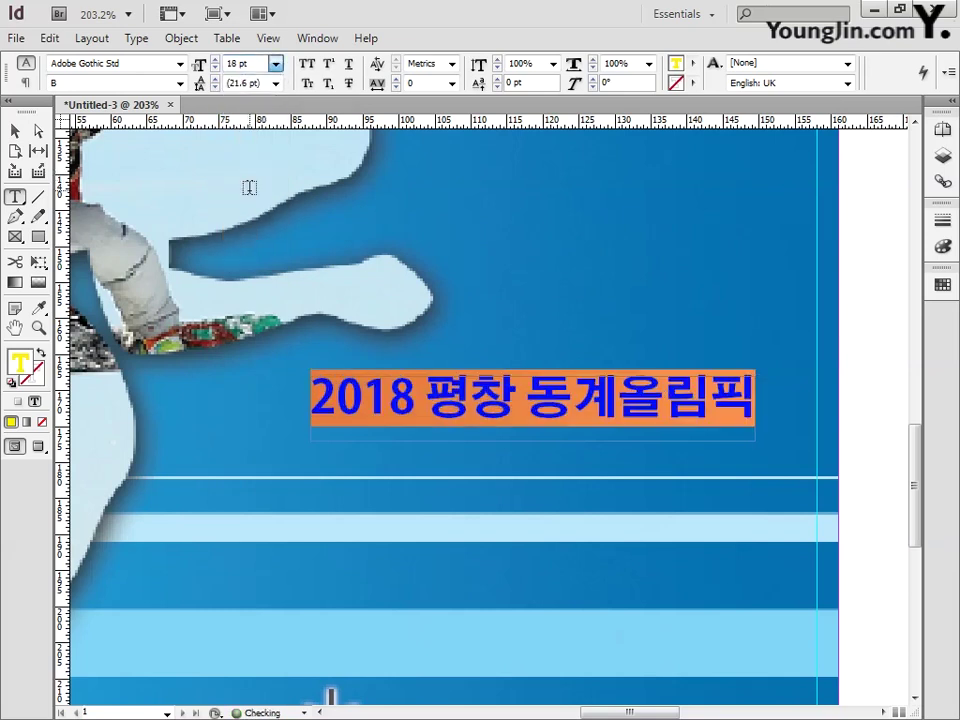
{"action": "key", "text": "Escape"}
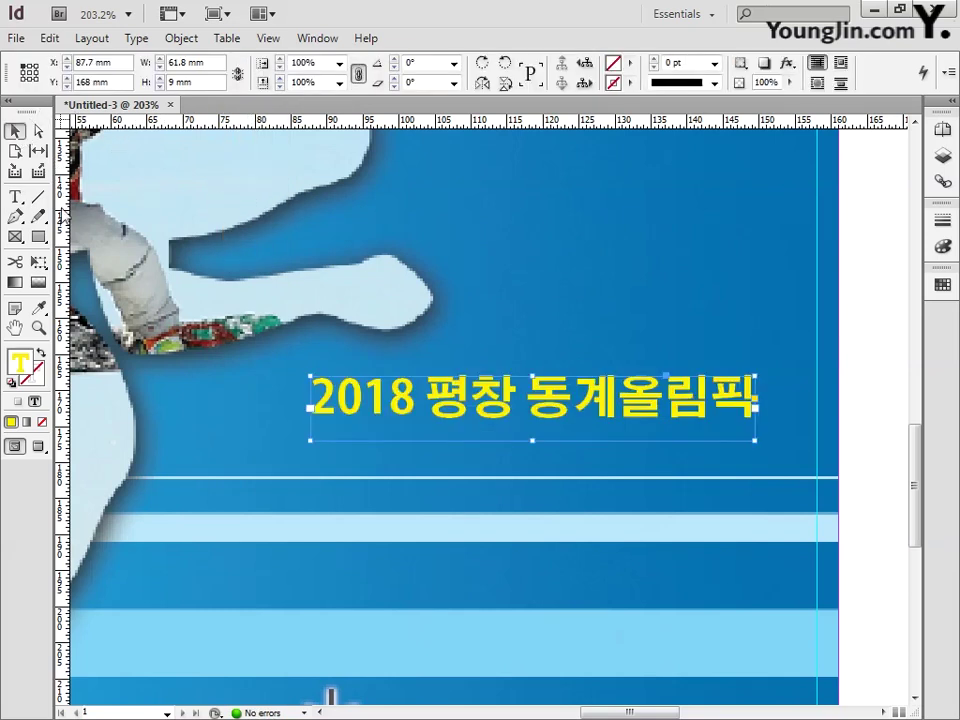
Step: Move the Korean title frame to about X 82 mm, Y 166 mm, beneath the skater's arm
{"action": "key", "text": "ctrl+0"}
{"action": "left_click", "coordinate": [40, 330]}
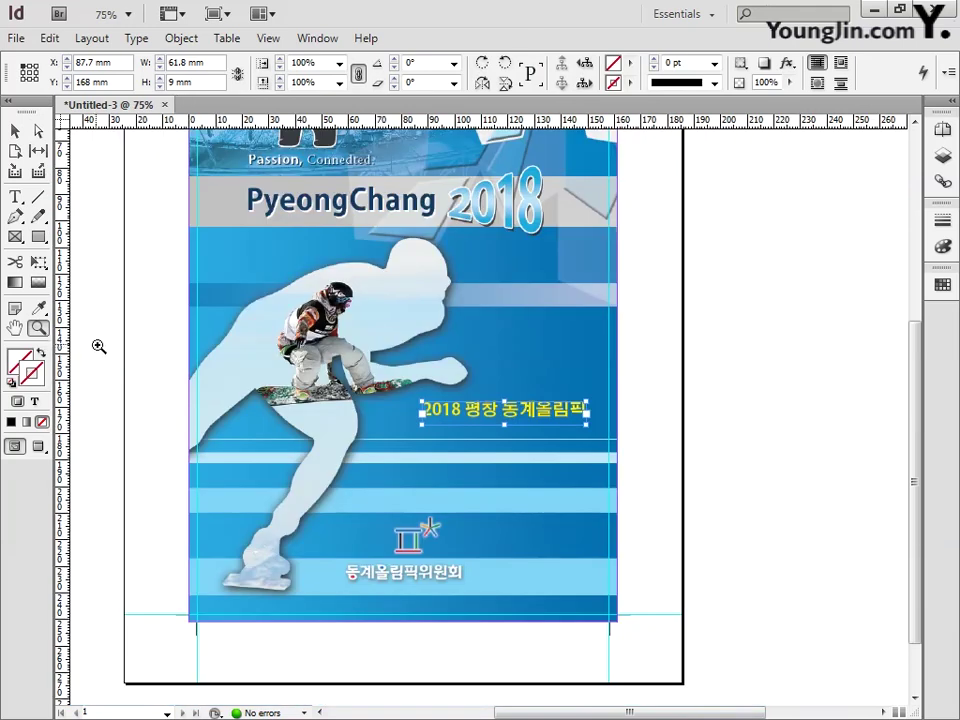
{"action": "key", "text": "v"}
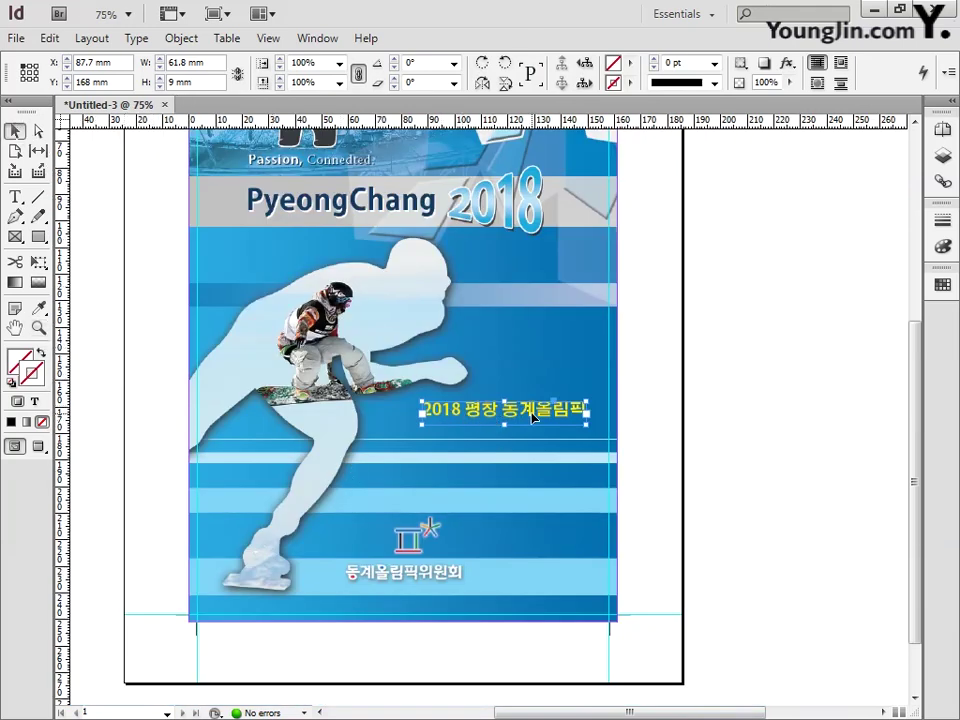
{"action": "mouse_move", "coordinate": [534, 418]}
{"action": "left_mouse_down"}
{"action": "mouse_move", "coordinate": [556, 416]}
{"action": "mouse_move", "coordinate": [525, 418]}
{"action": "mouse_move", "coordinate": [538, 406]}
{"action": "mouse_move", "coordinate": [523, 415]}
{"action": "mouse_move", "coordinate": [557, 416]}
{"action": "mouse_move", "coordinate": [525, 420]}
{"action": "left_mouse_up"}
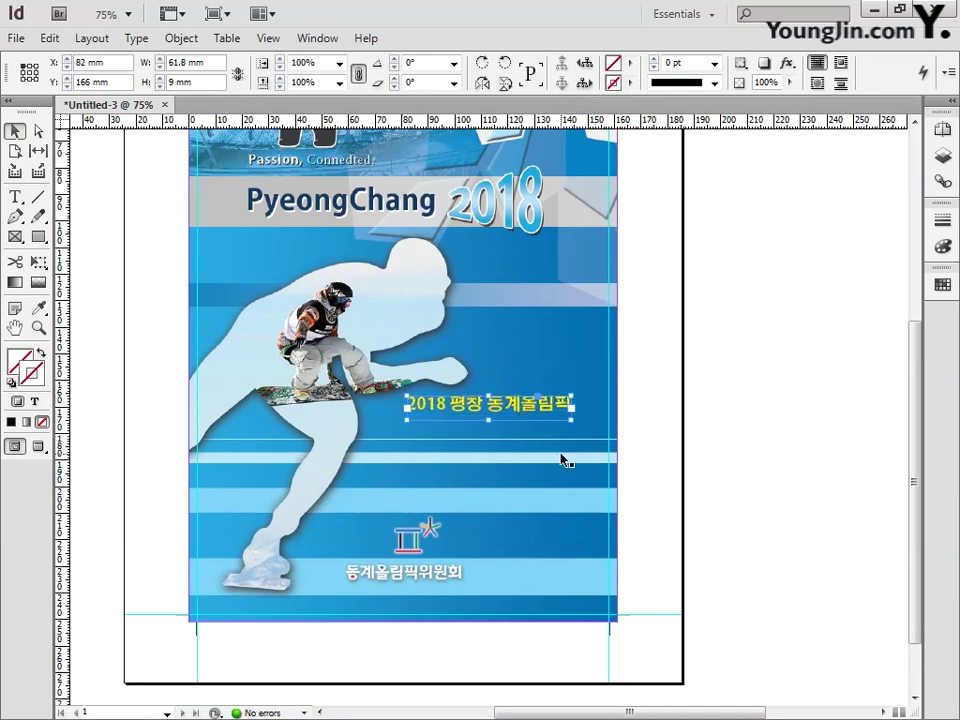
Step: Add a drop shadow to the Korean title frame with 50% opacity, 0.5 mm distance and 1.6 mm size
{"action": "right_click", "coordinate": [531, 410]}
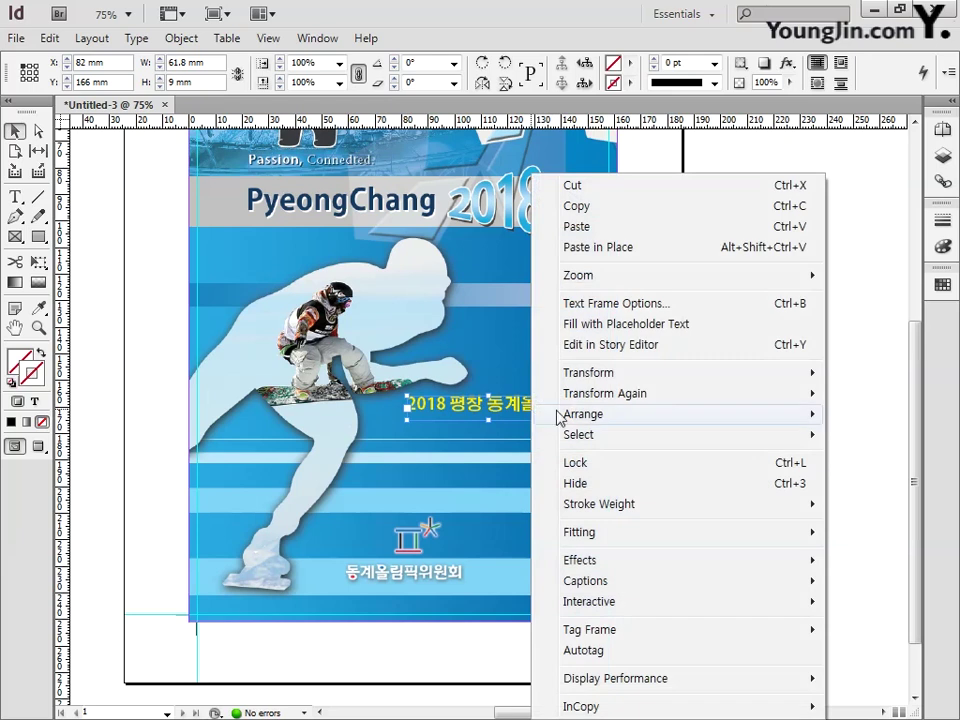
{"action": "mouse_move", "coordinate": [600, 561]}
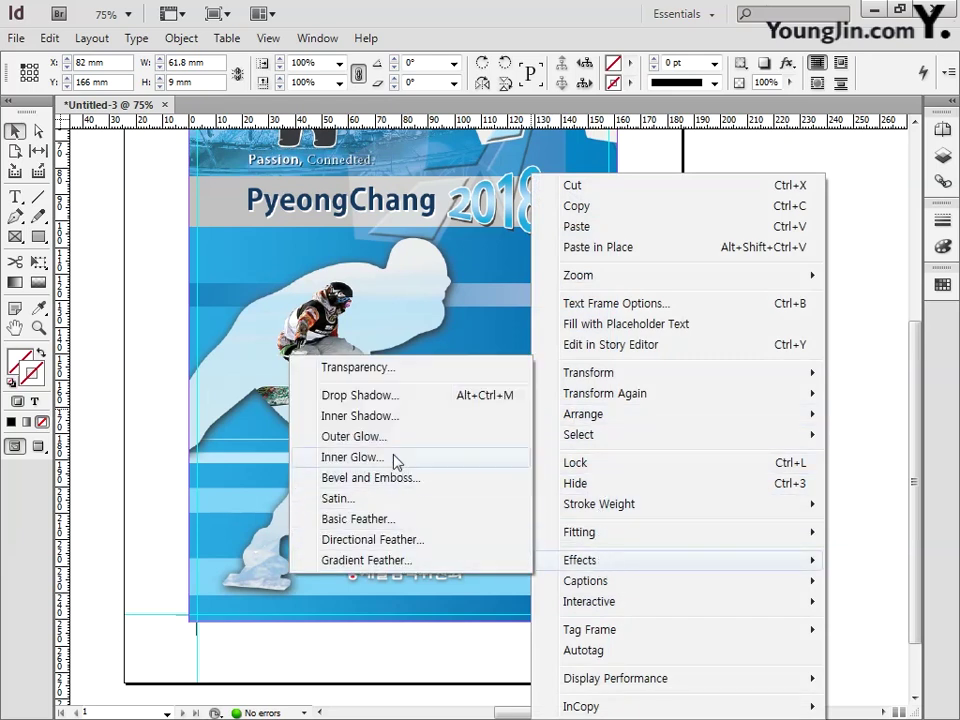
{"action": "left_click", "coordinate": [379, 404]}
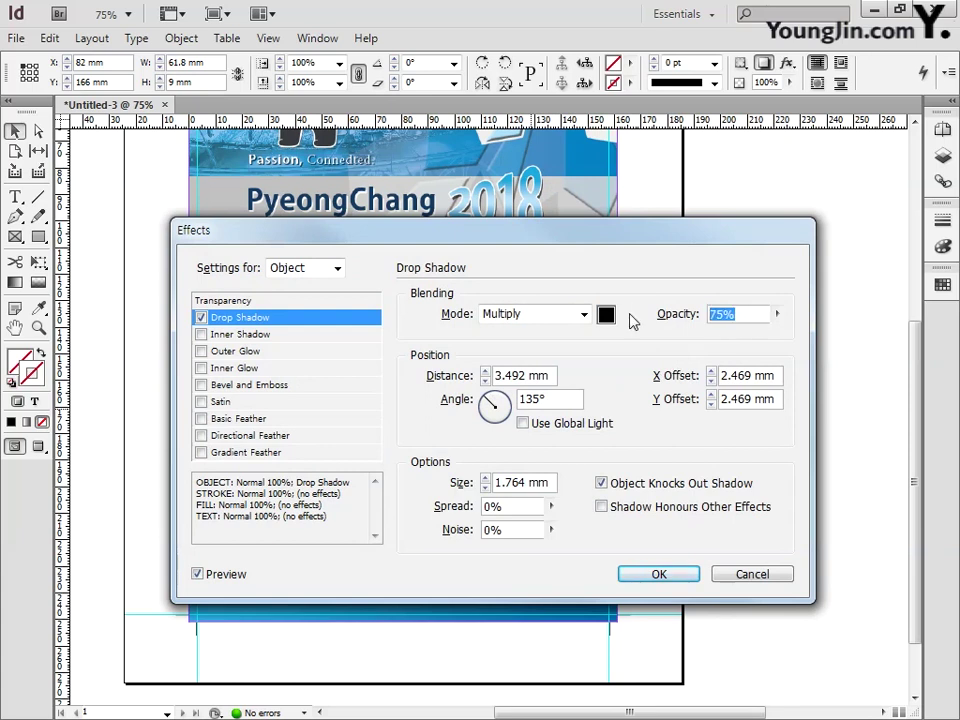
{"action": "type", "text": "50"}
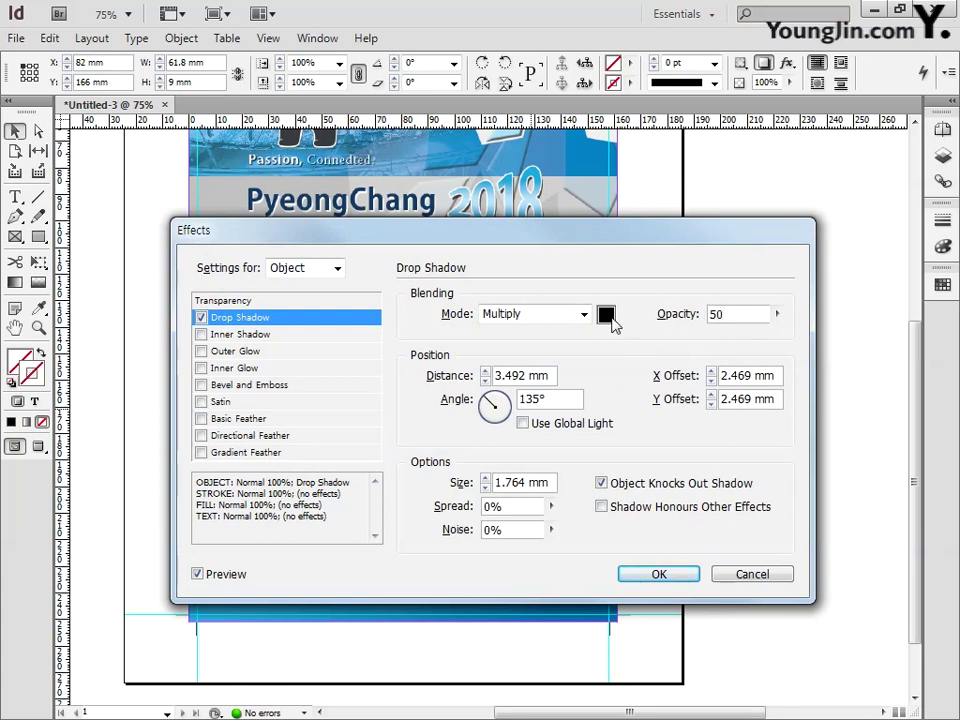
{"action": "key", "text": "Tab"}
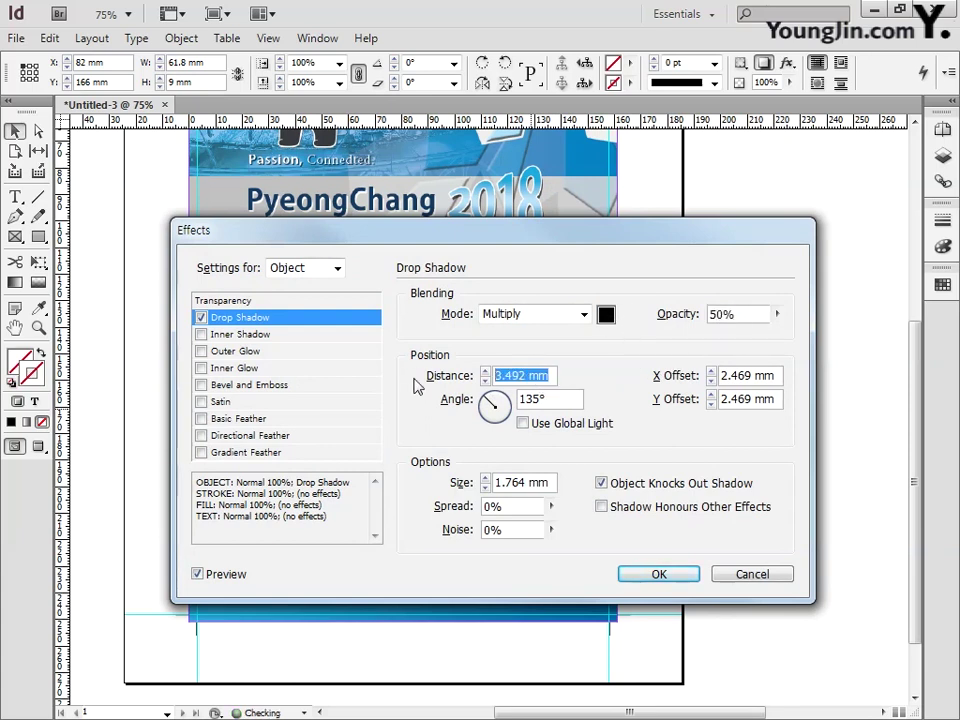
{"action": "type", "text": ".5"}
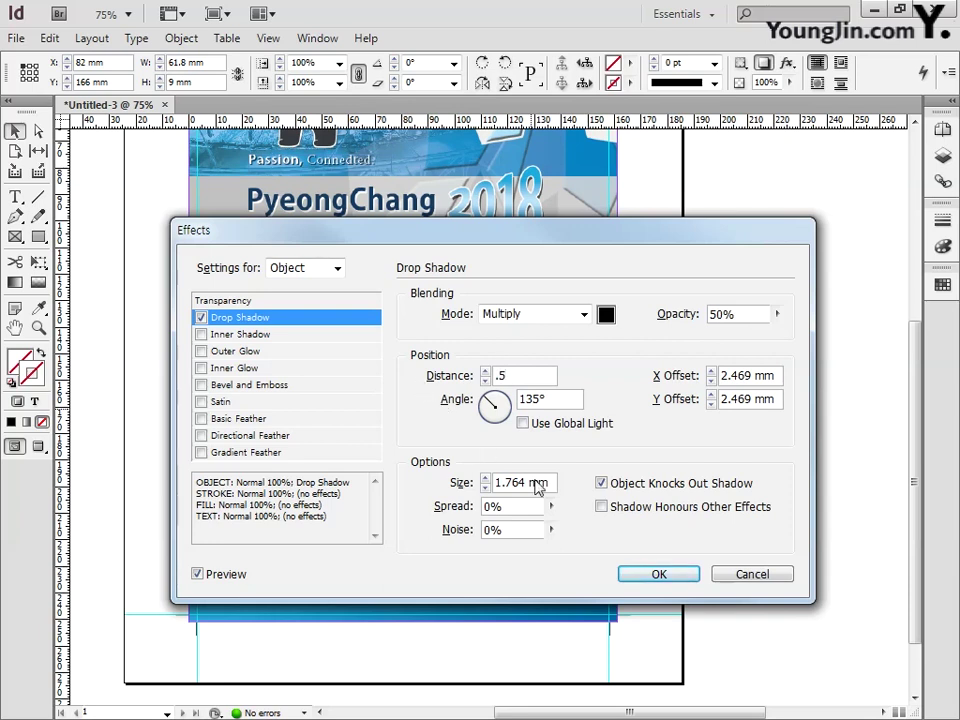
{"action": "left_click_drag", "start_coordinate": [551, 484], "coordinate": [455, 485]}
{"action": "type", "text": "1.6"}
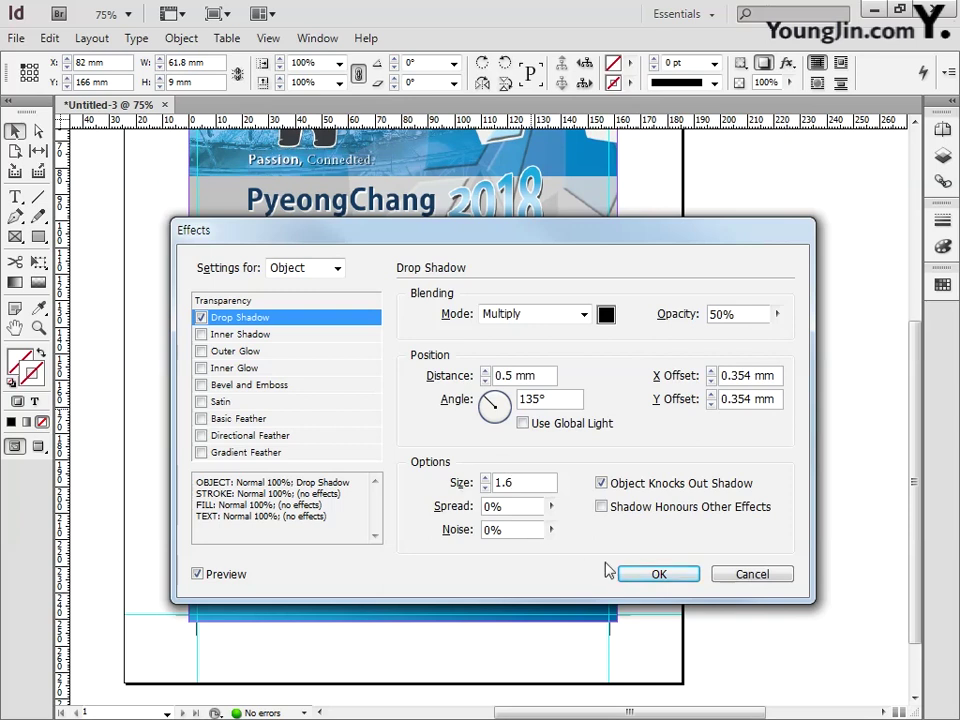
{"action": "left_click", "coordinate": [648, 576]}
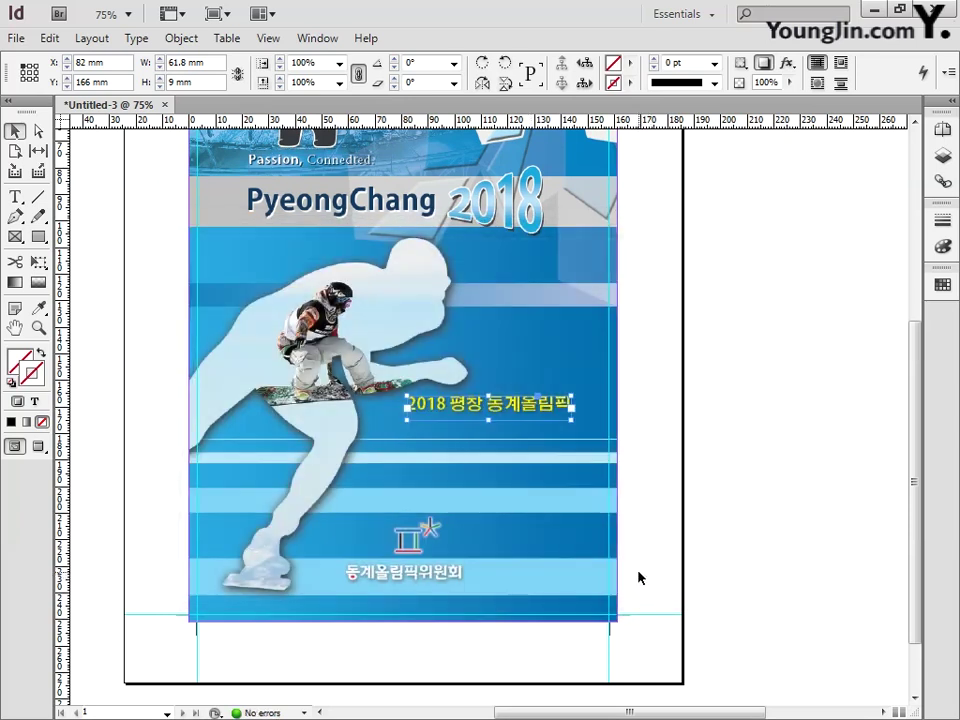
Step: Add a text frame directly beneath the yellow Korean title, matching its width, containing "국민의 힘으로!!"
{"action": "left_click", "coordinate": [640, 577]}
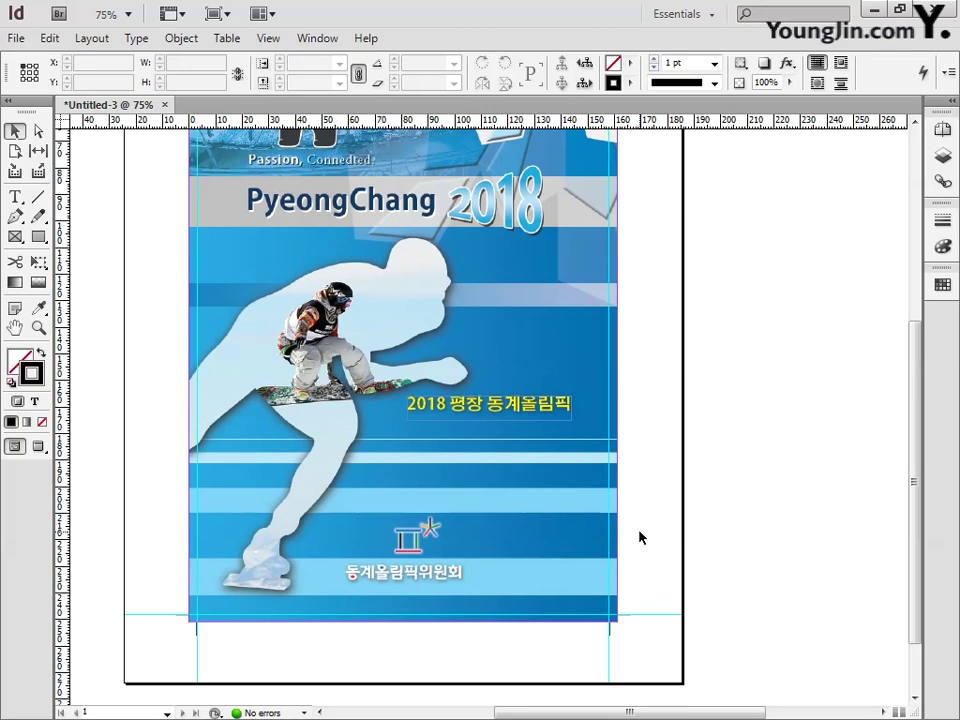
{"action": "key", "text": "ctrl+equal"}
{"action": "key", "text": "ctrl+equal"}
{"action": "key", "text": "t"}
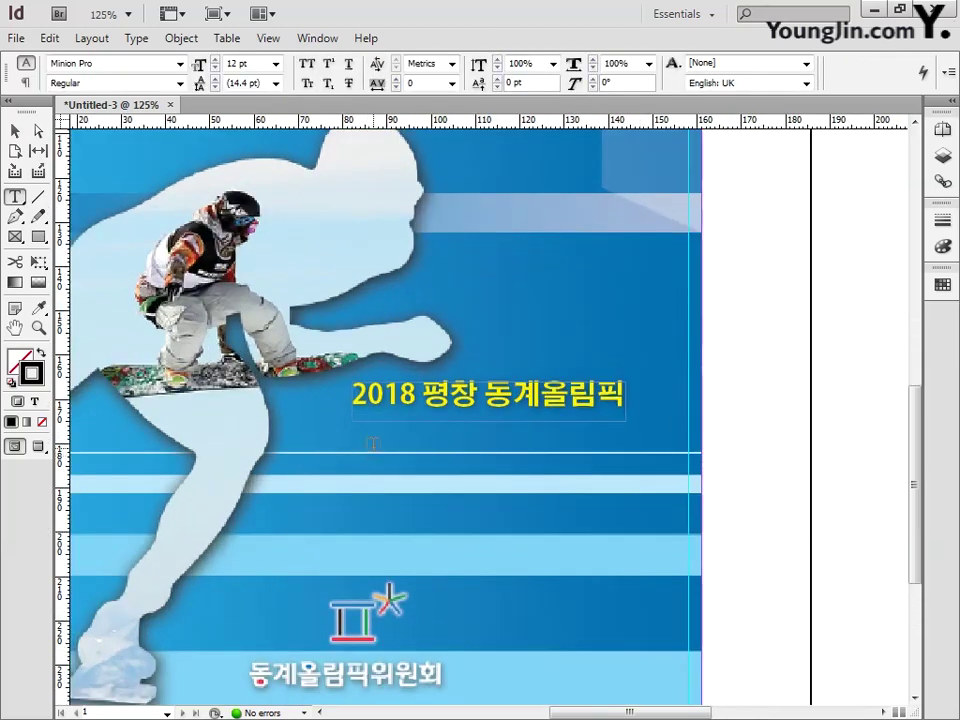
{"action": "left_click_drag", "start_coordinate": [354, 440], "coordinate": [626, 421]}
{"action": "type", "text": "강원도"}
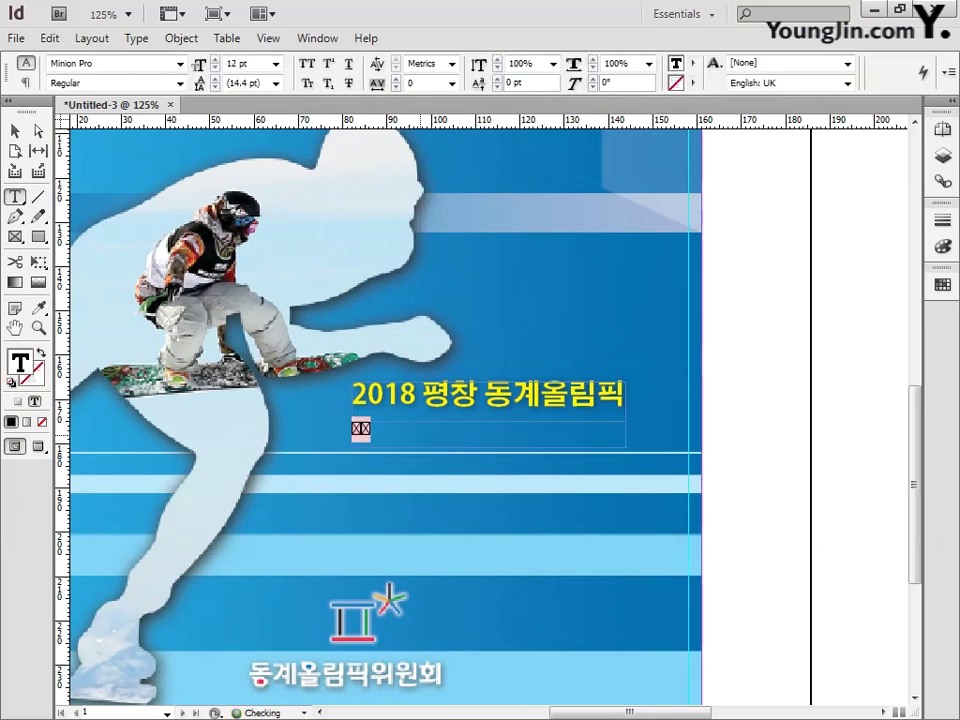
{"action": "type", "text": " 평창군!!"}
Step: Fill the whole "국민의 힘으로!!" subtitle with white by setting C, M, Y and K to 0%
{"action": "key", "text": "ctrl+a"}
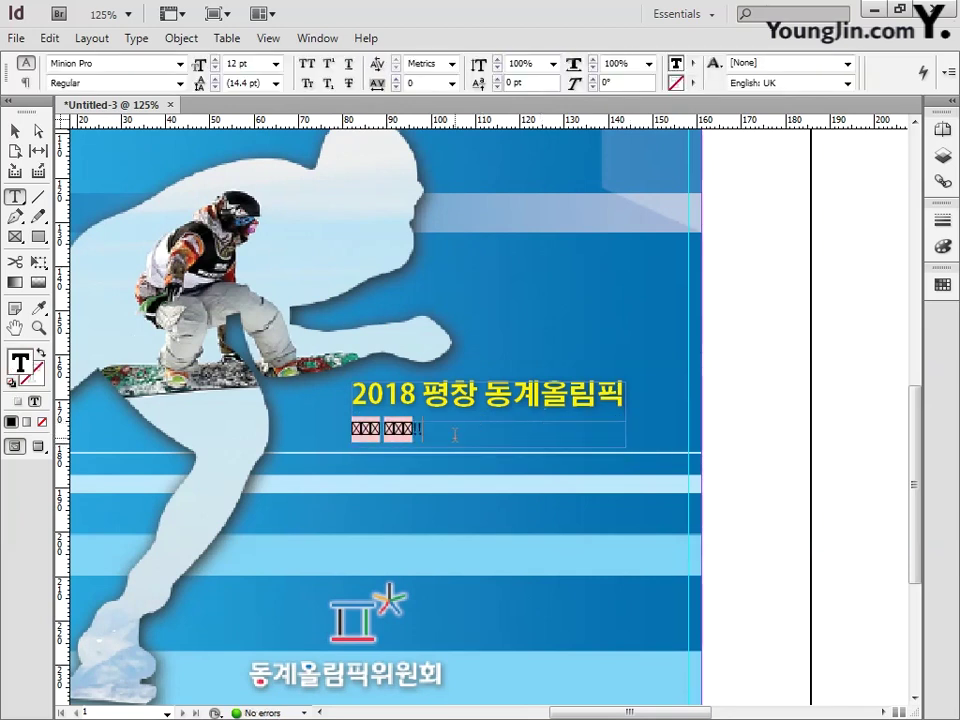
{"action": "double_click", "coordinate": [20, 362]}
{"action": "double_click", "coordinate": [643, 409]}
{"action": "type", "text": "0"}
{"action": "key", "text": "Tab"}
{"action": "key", "text": "Tab"}
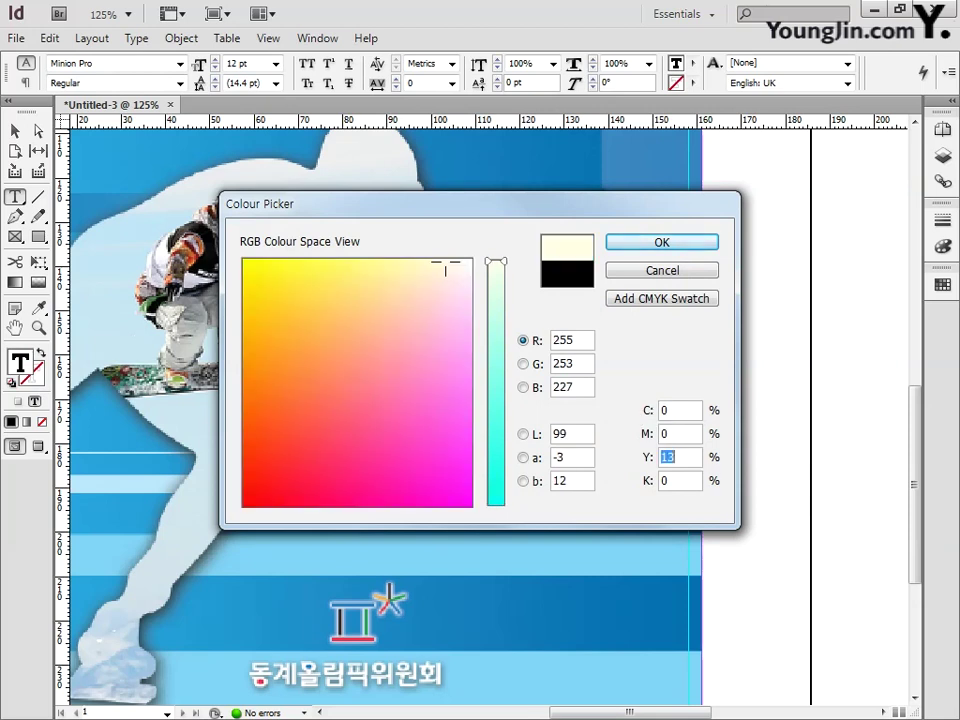
{"action": "type", "text": "0"}
{"action": "key", "text": "Return"}
Step: Set the subtitle's font to Adobe Gothic Std and finish editing it
{"action": "left_click", "coordinate": [180, 63]}
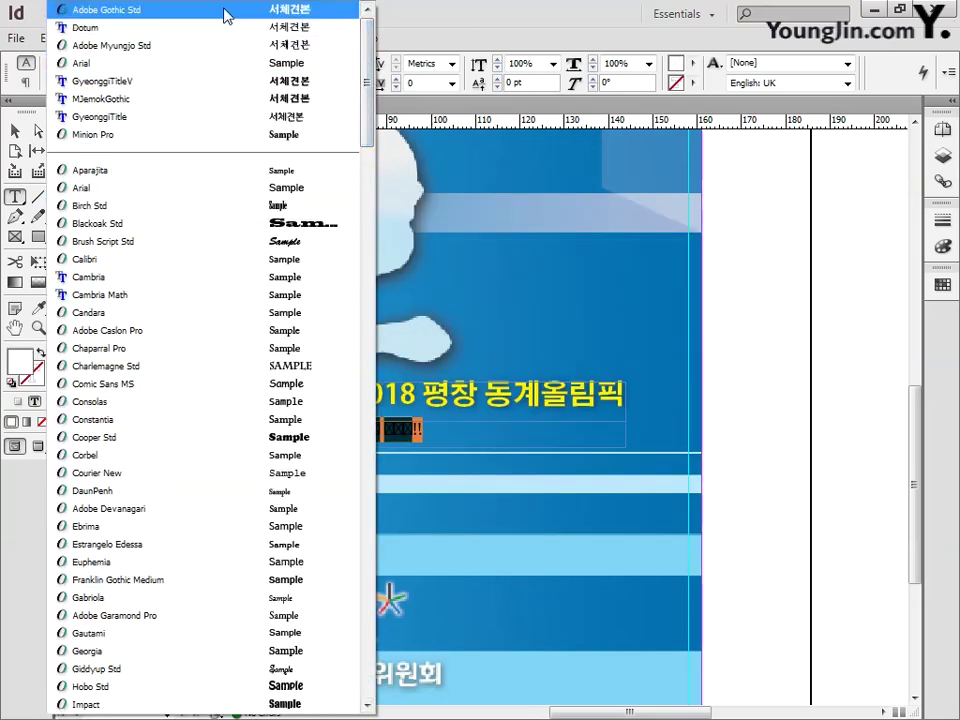
{"action": "left_click", "coordinate": [110, 6]}
{"action": "key", "text": "Escape"}
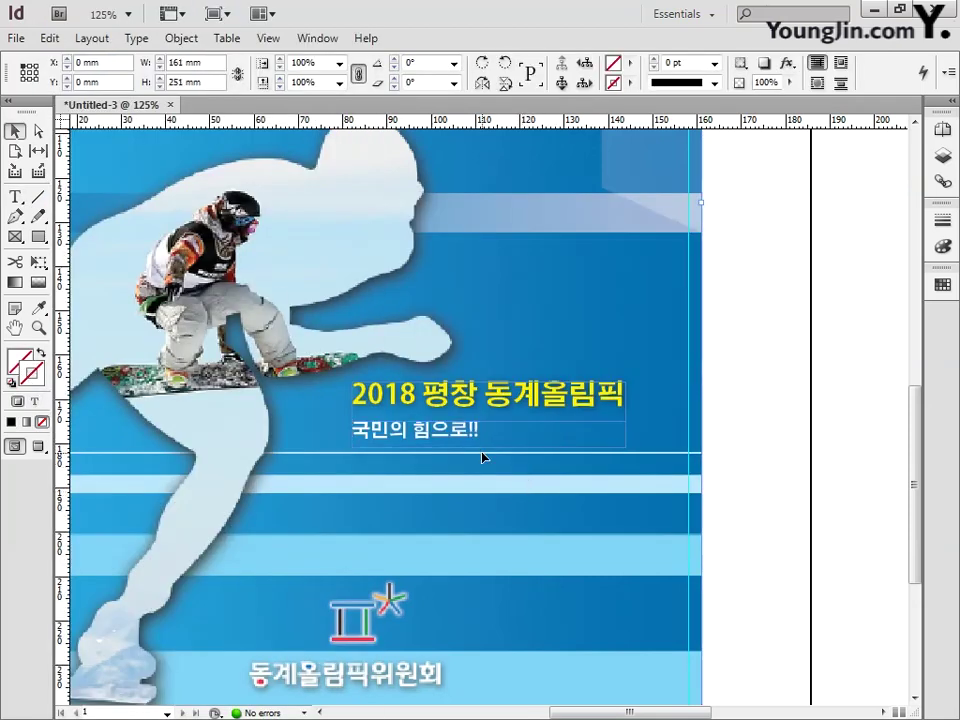
Step: Create a text frame about 61.8 by 25.5 mm beneath the subtitle and paste the Korean body paragraph into it
{"action": "scroll", "coordinate": [482, 458], "scroll_direction": "down", "scroll_amount": 3}
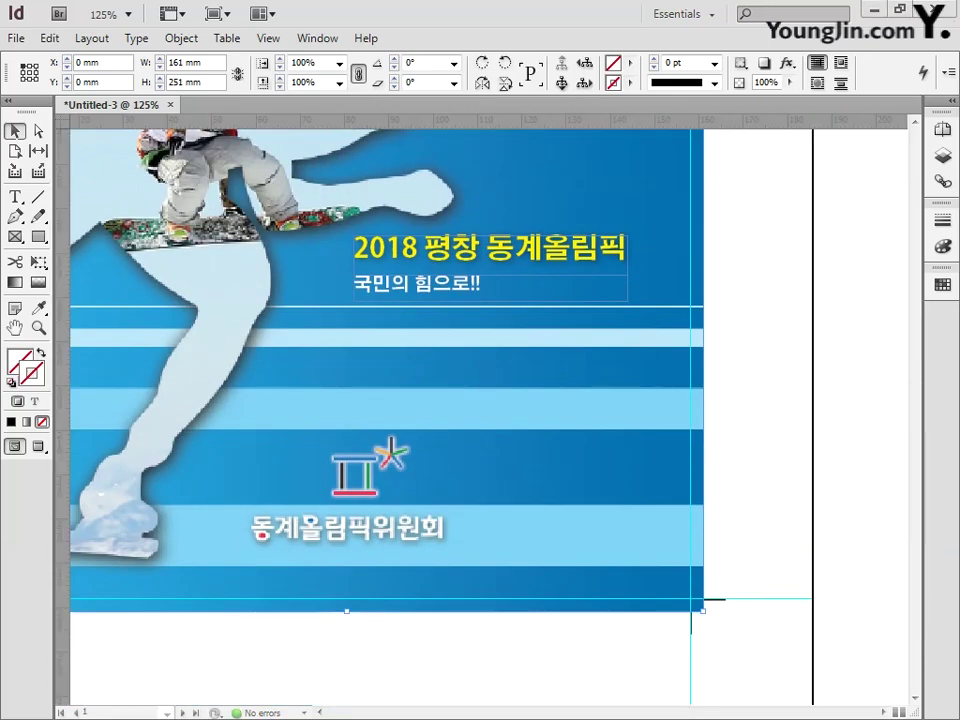
{"action": "left_click", "coordinate": [16, 198]}
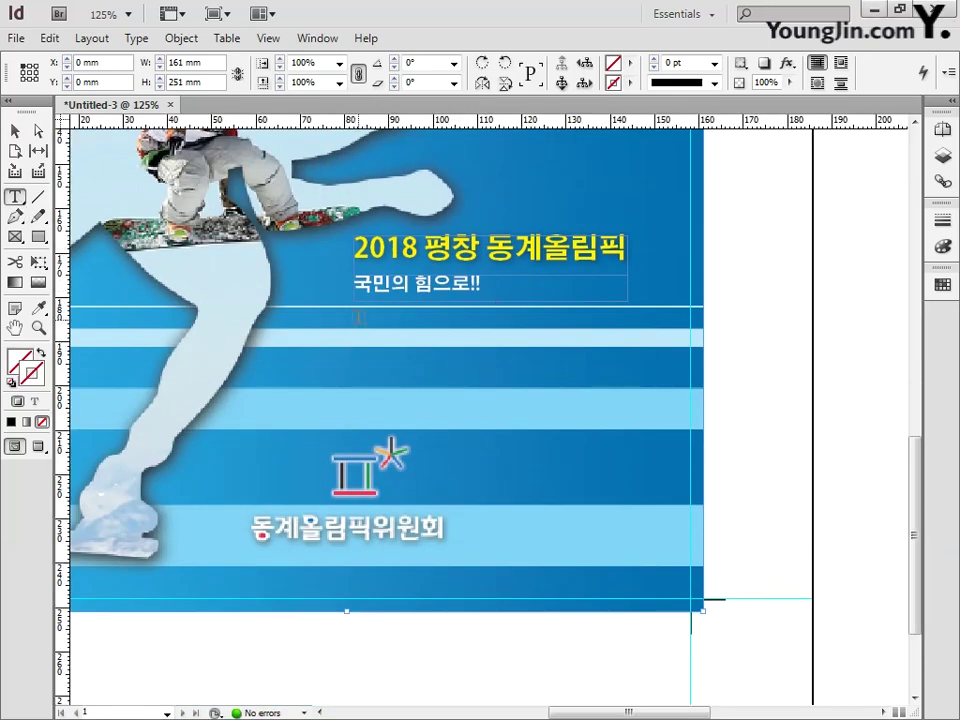
{"action": "left_click_drag", "start_coordinate": [356, 311], "coordinate": [621, 420]}
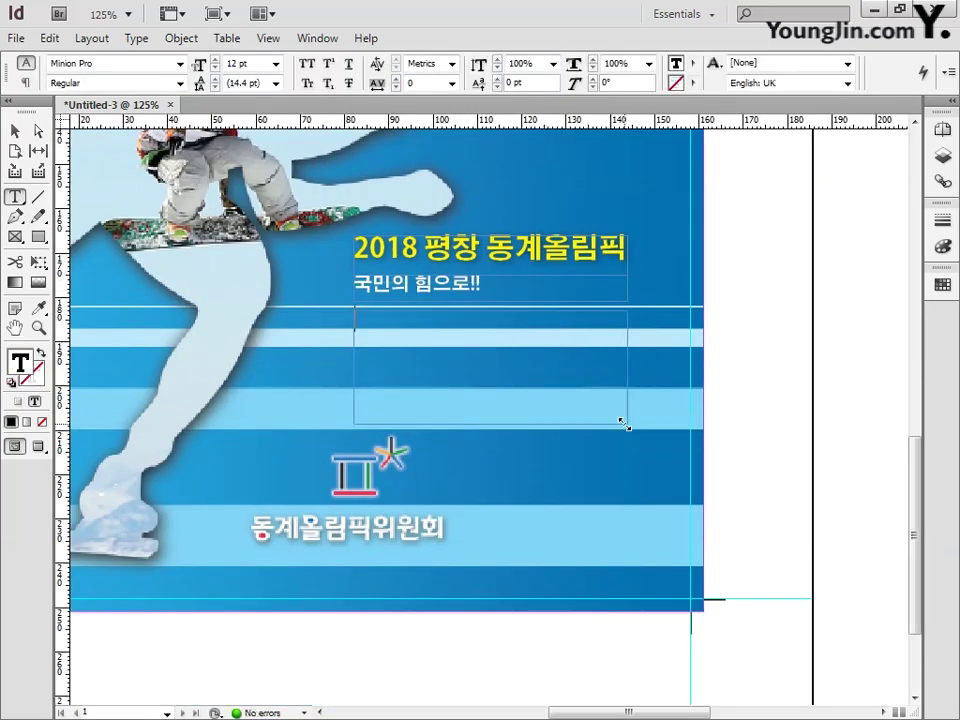
{"action": "key", "text": "ctrl+v"}
Step: Format the body paragraph in Dotum at 8 pt
{"action": "left_click", "coordinate": [180, 63]}
{"action": "scroll", "coordinate": [251, 43], "scroll_direction": "up", "scroll_amount": 3}
{"action": "left_click", "coordinate": [130, 7]}
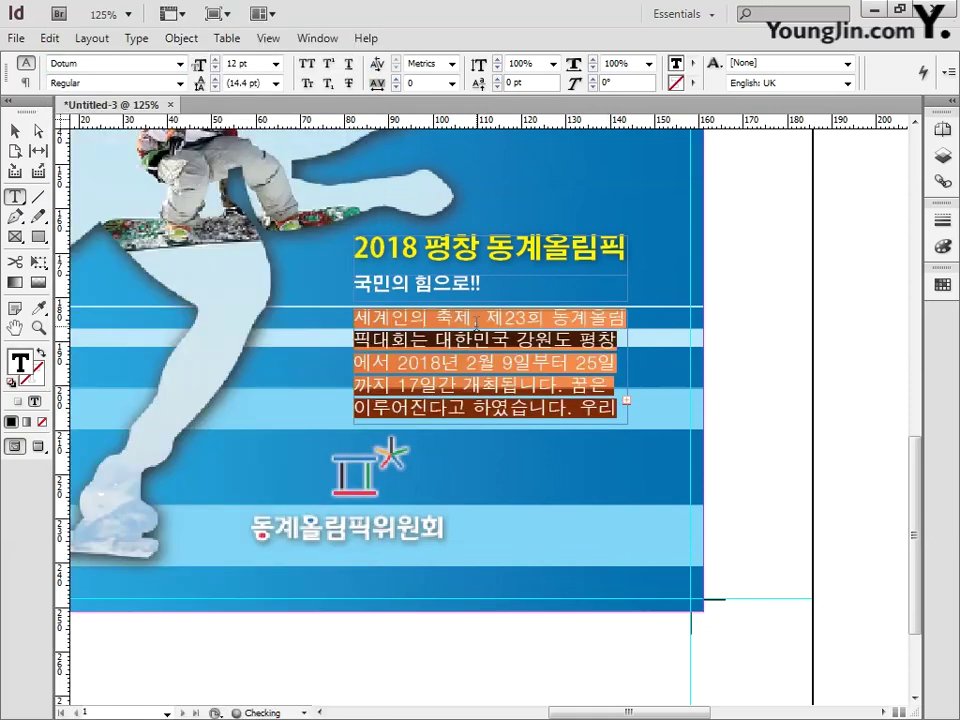
{"action": "left_click", "coordinate": [276, 63]}
{"action": "left_click", "coordinate": [244, 115]}
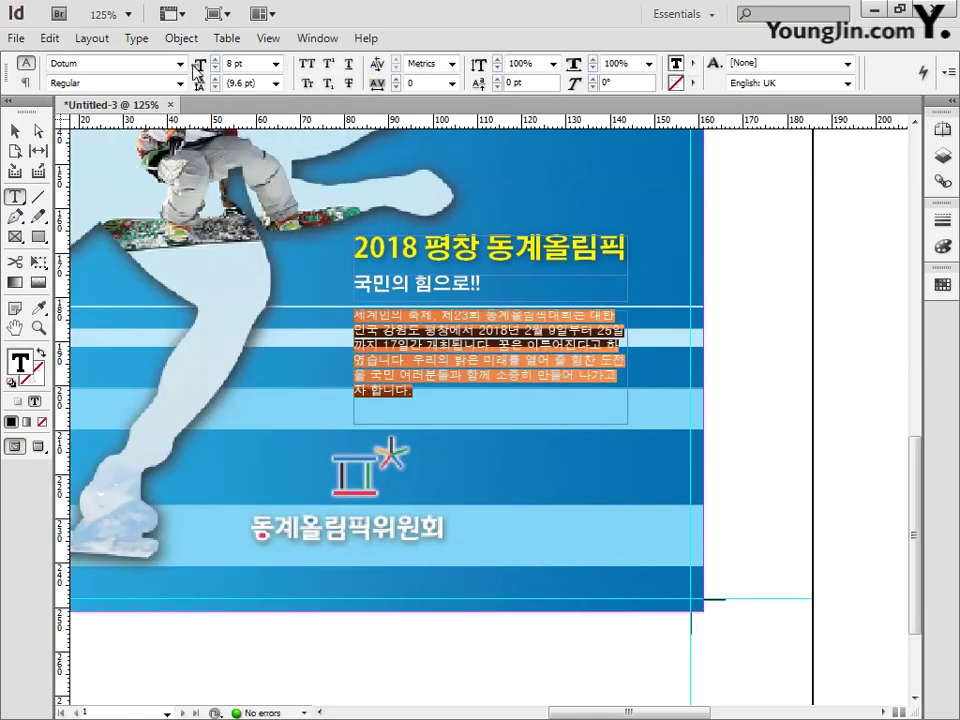
Step: Set the body paragraph's leading to 13 pt and its tracking to -50
{"action": "left_click", "coordinate": [276, 83]}
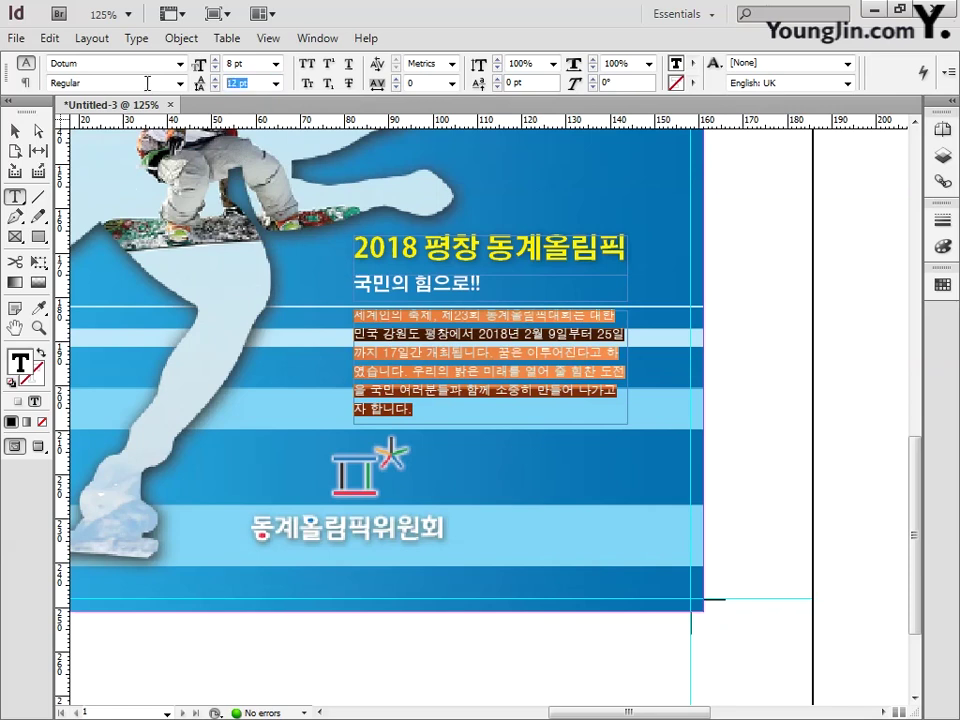
{"action": "left_click", "coordinate": [202, 77]}
{"action": "left_click", "coordinate": [452, 83]}
{"action": "left_click", "coordinate": [452, 83]}
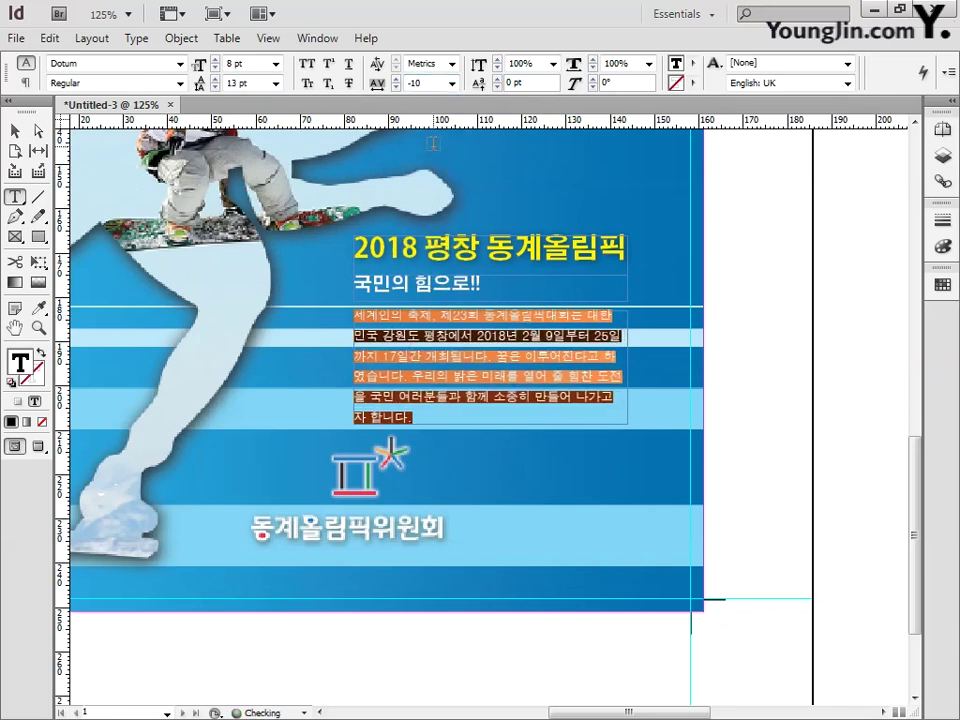
{"action": "left_click", "coordinate": [452, 83]}
{"action": "left_click", "coordinate": [446, 163]}
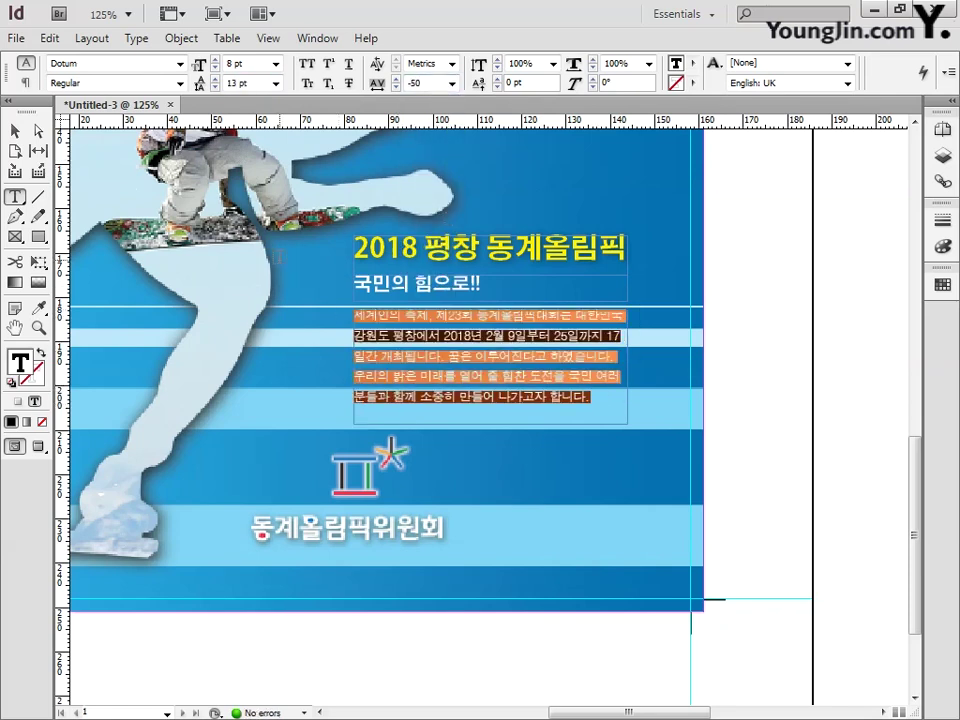
Step: Justify the body paragraph with its last line aligned left, then close the paragraph settings
{"action": "left_click", "coordinate": [136, 38]}
{"action": "left_click", "coordinate": [172, 129]}
{"action": "left_click", "coordinate": [160, 400]}
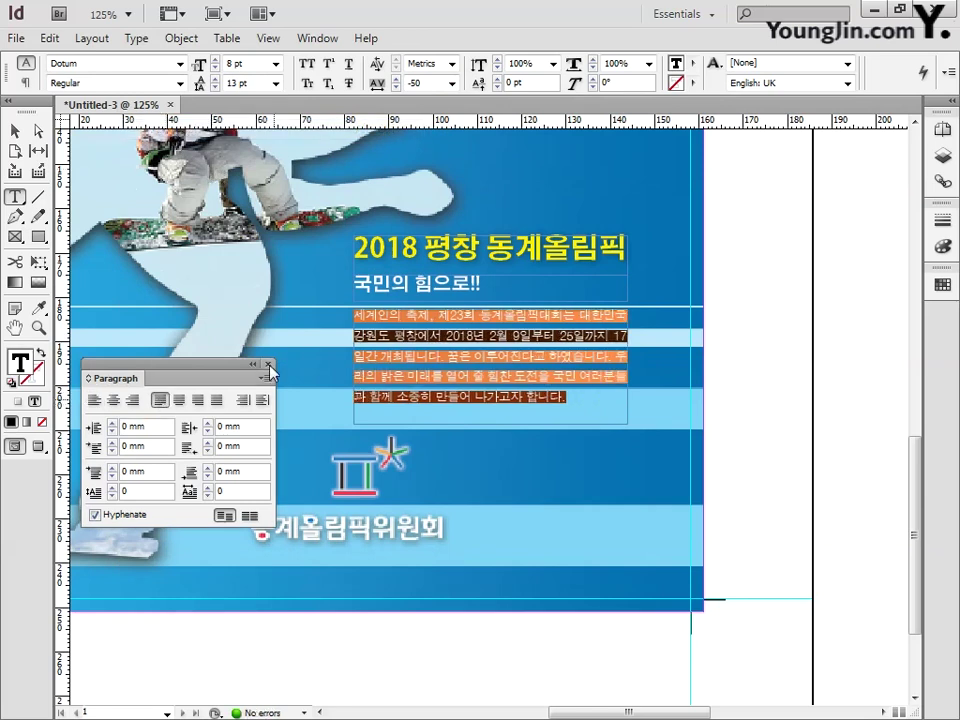
{"action": "left_click", "coordinate": [267, 364]}
Step: Select the entire body paragraph and set its leading to 13.5 pt
{"action": "left_click", "coordinate": [576, 397]}
{"action": "left_click_drag", "start_coordinate": [576, 397], "coordinate": [356, 310]}
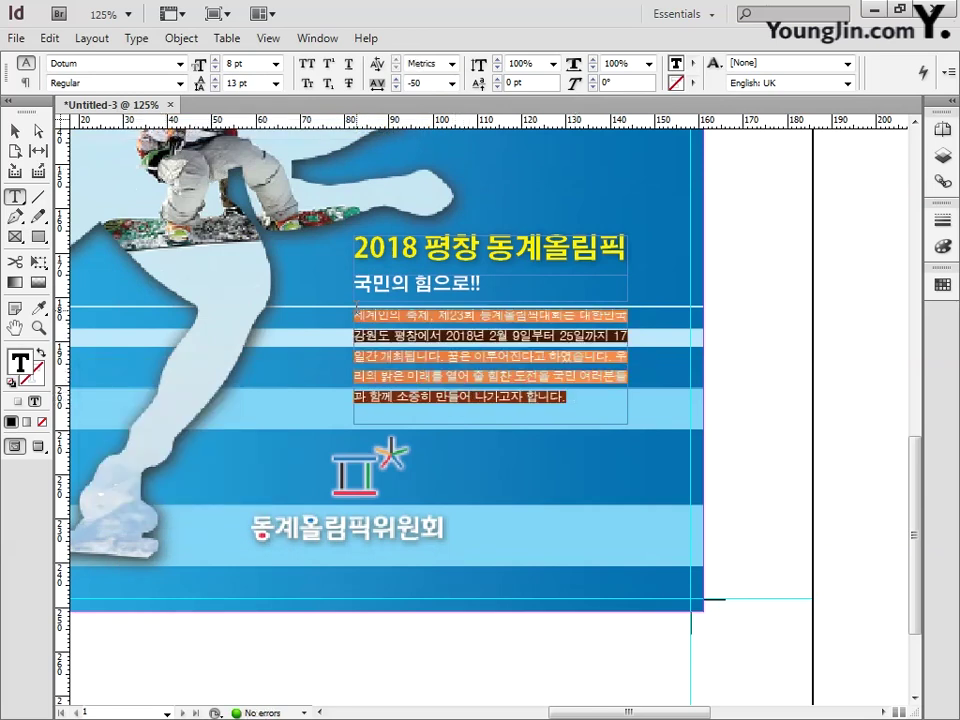
{"action": "left_click", "coordinate": [200, 83]}
{"action": "type", "text": "13.5"}
{"action": "key", "text": "Return"}
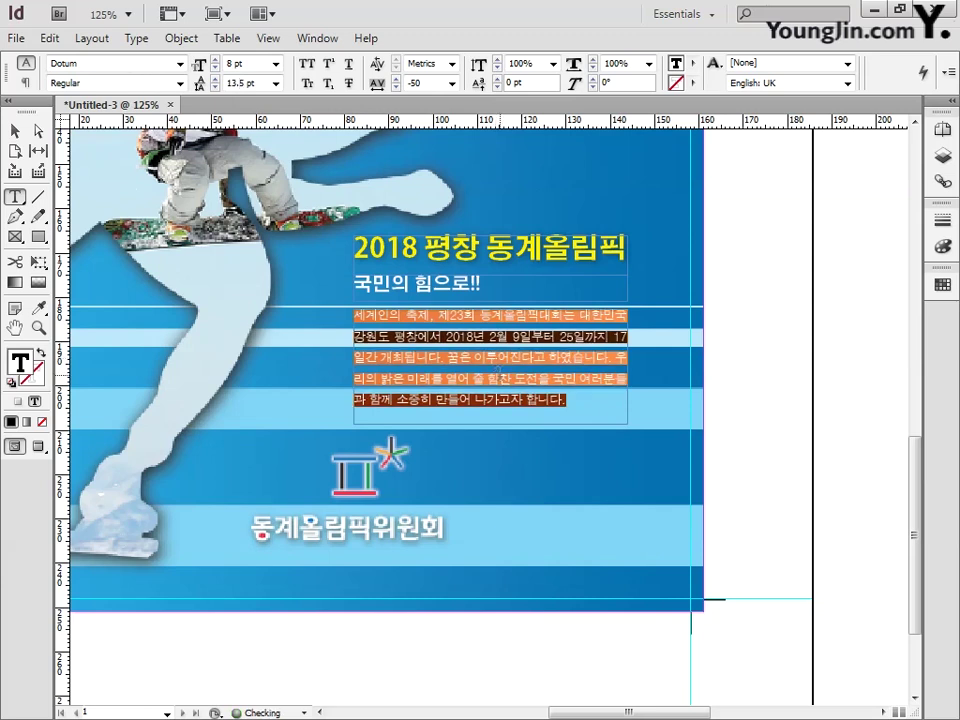
Step: Fill the whole body paragraph with light blue by setting C to 25% and K to 0%
{"action": "left_click", "coordinate": [568, 402]}
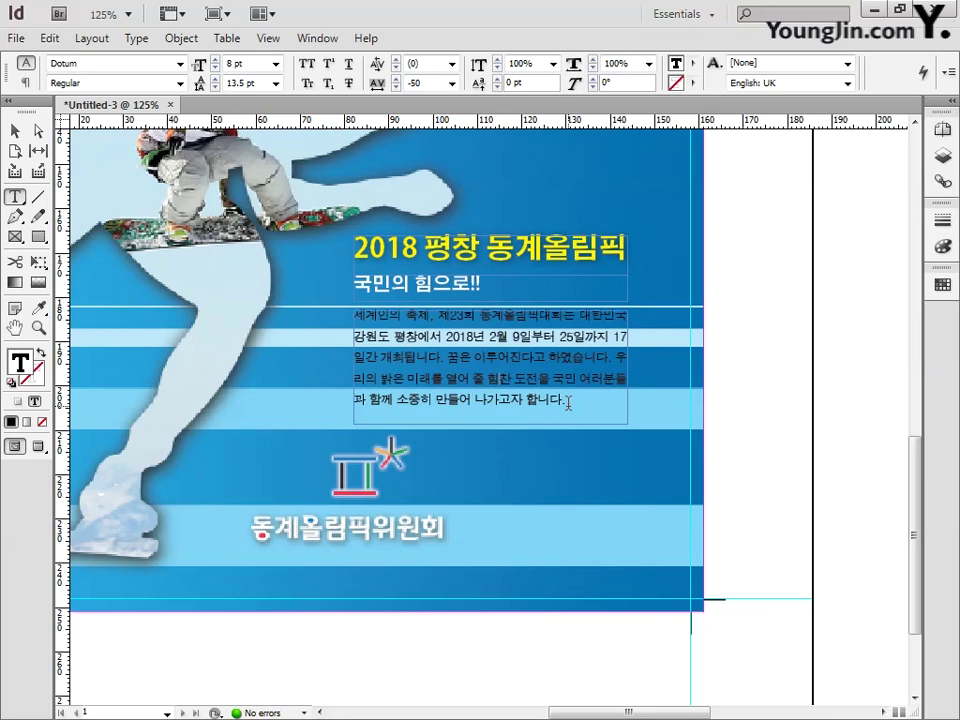
{"action": "left_click_drag", "start_coordinate": [355, 314], "coordinate": [566, 402]}
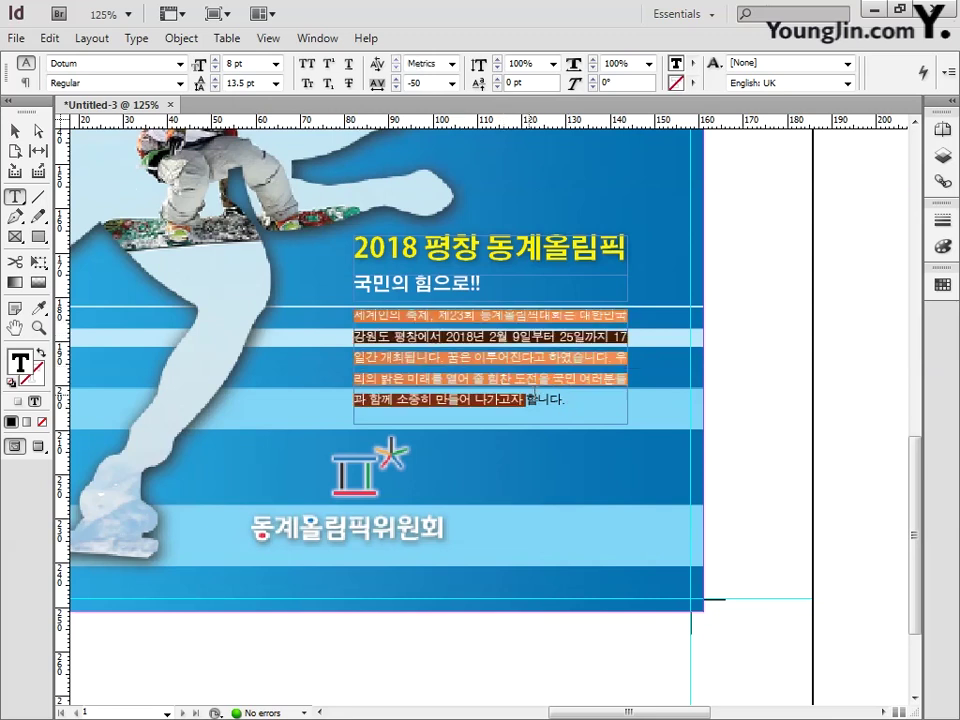
{"action": "double_click", "coordinate": [30, 370]}
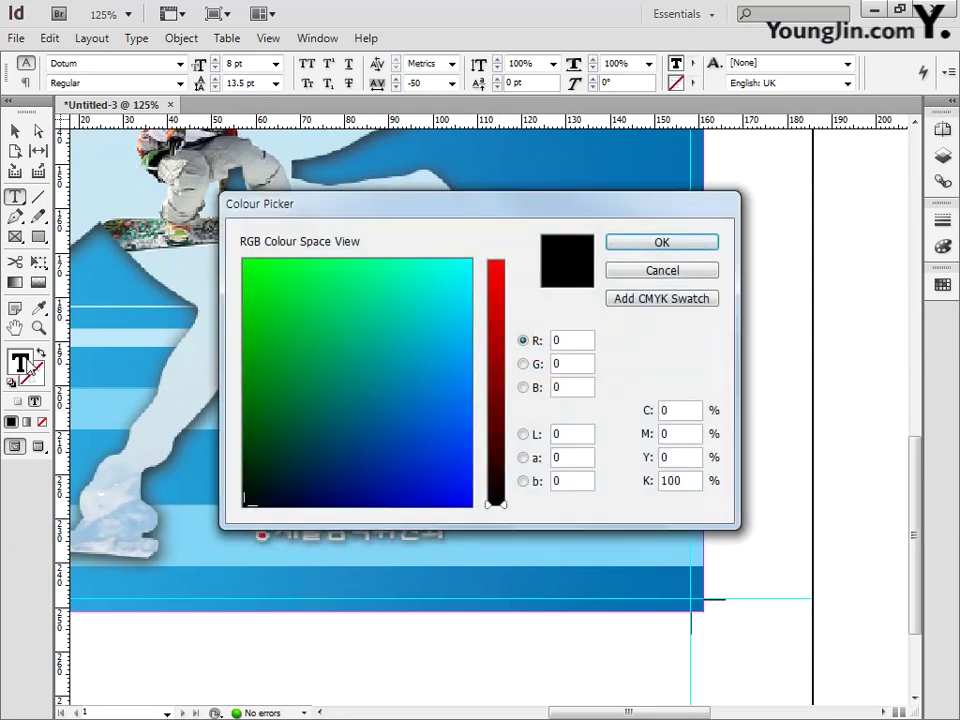
{"action": "double_click", "coordinate": [681, 413]}
{"action": "key", "text": "Return"}
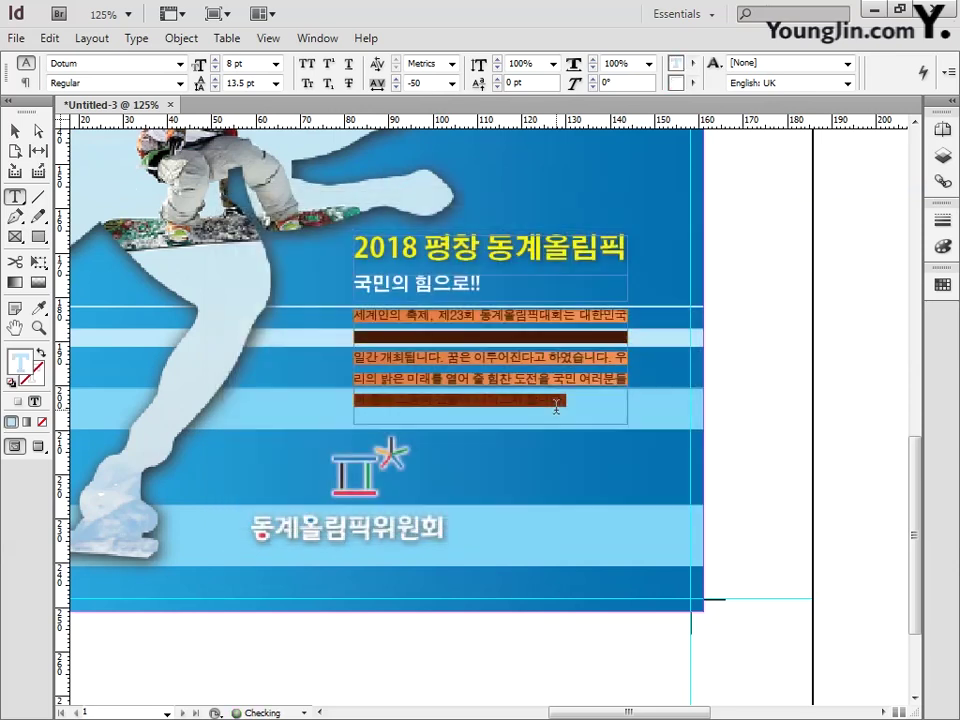
{"action": "left_click", "coordinate": [394, 351]}
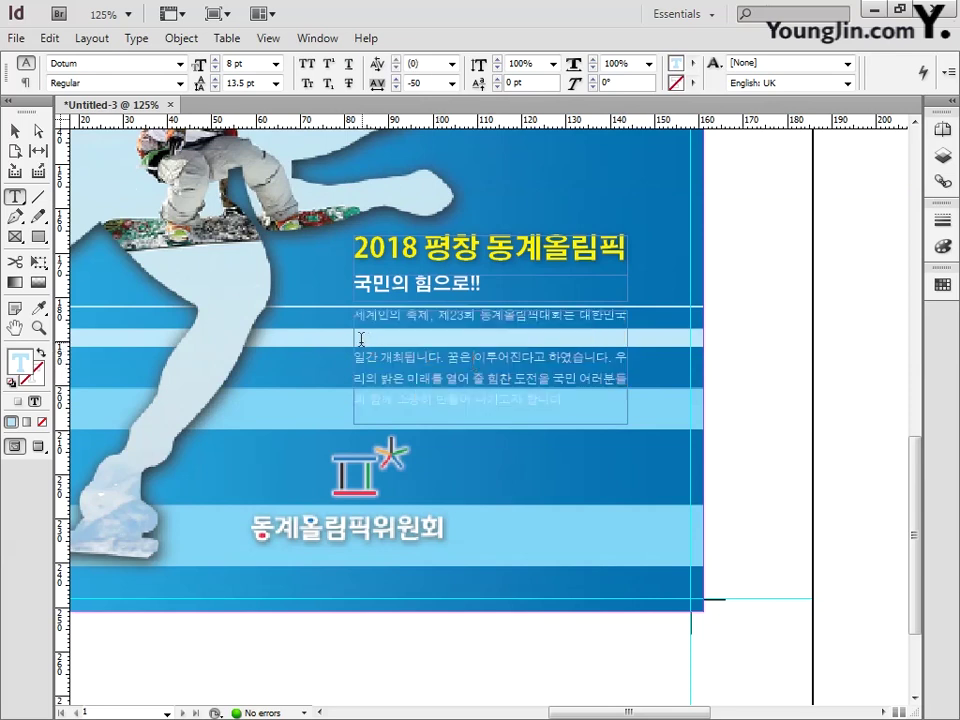
Step: Fill the body paragraph's second line with dark blue using C 95%, M 60% and Y 25%
{"action": "left_click_drag", "start_coordinate": [356, 338], "coordinate": [621, 338]}
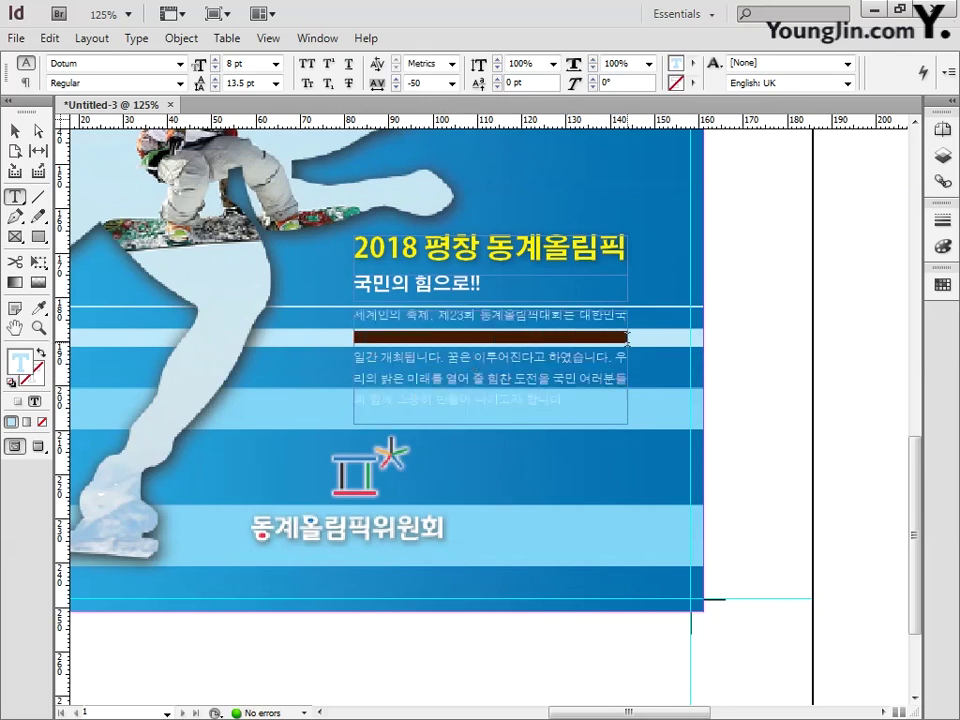
{"action": "double_click", "coordinate": [20, 362]}
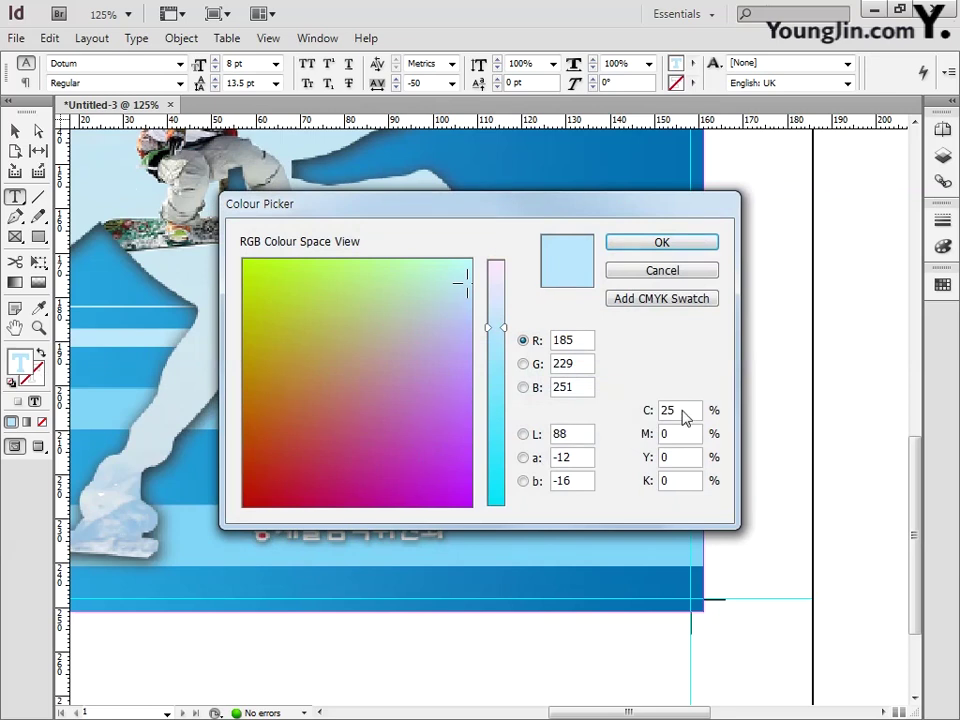
{"action": "left_click", "coordinate": [680, 412]}
{"action": "type", "text": "95"}
{"action": "key", "text": "Tab"}
{"action": "key", "text": "Tab"}
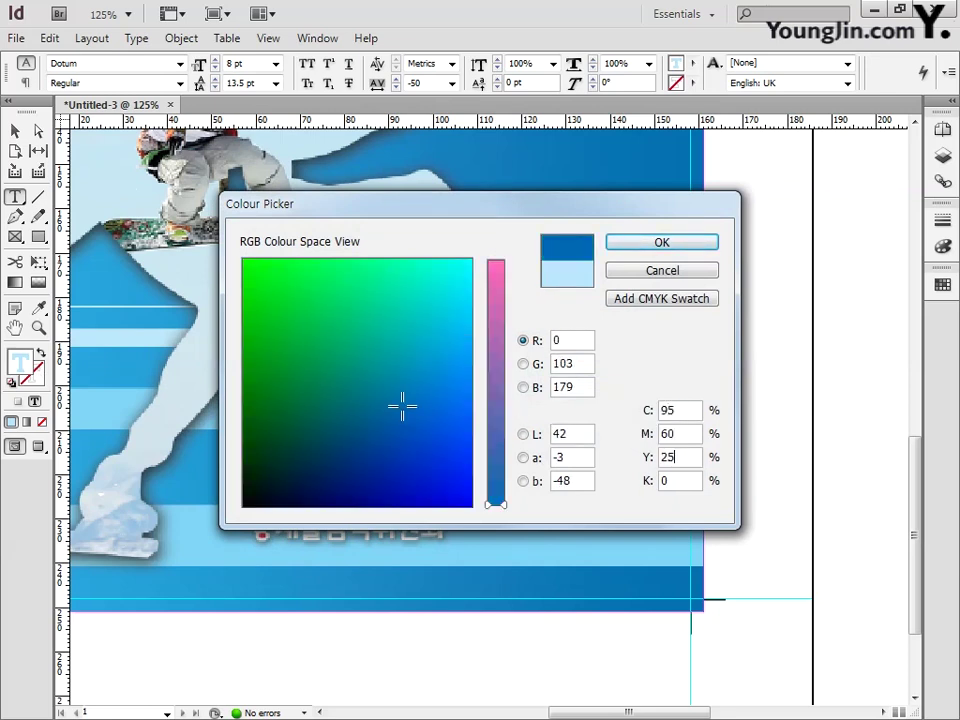
{"action": "type", "text": "25"}
{"action": "key", "text": "Tab"}
{"action": "key", "text": "Return"}
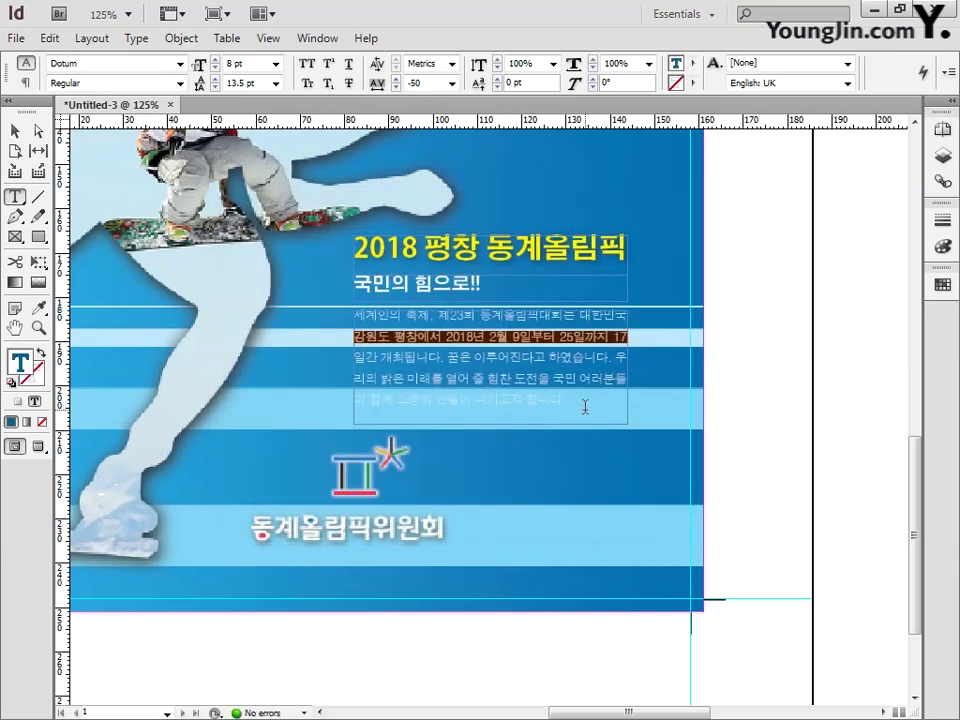
Step: Fill the body paragraph's last line with dark blue at C 95%, M 60%, Y 25%, K 5%, and finish editing the text
{"action": "left_click_drag", "start_coordinate": [585, 407], "coordinate": [354, 403]}
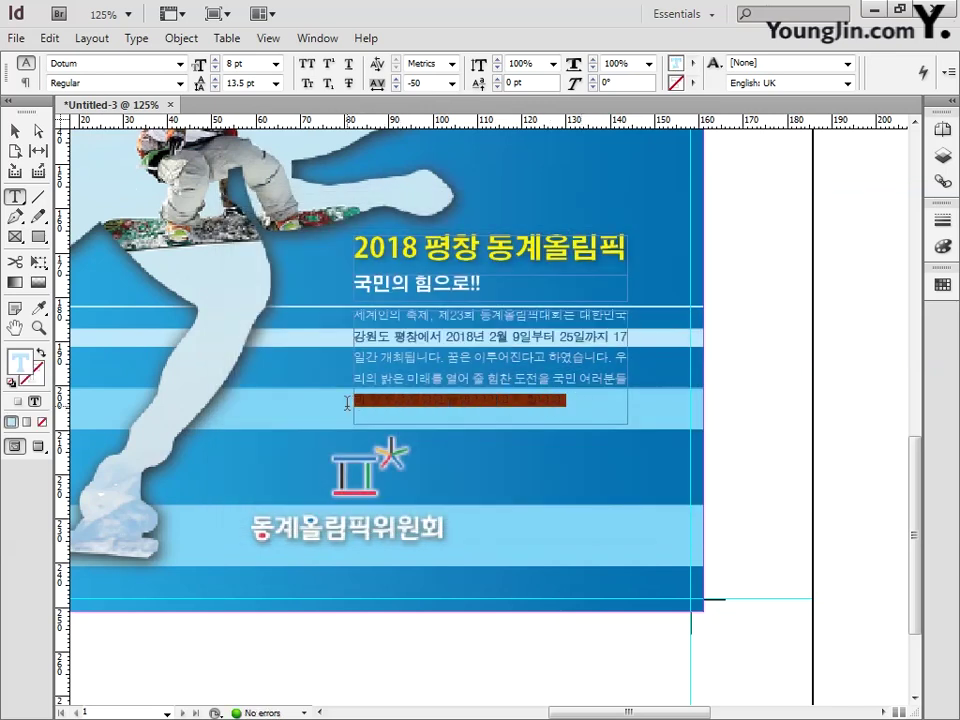
{"action": "double_click", "coordinate": [30, 369]}
{"action": "double_click", "coordinate": [684, 414]}
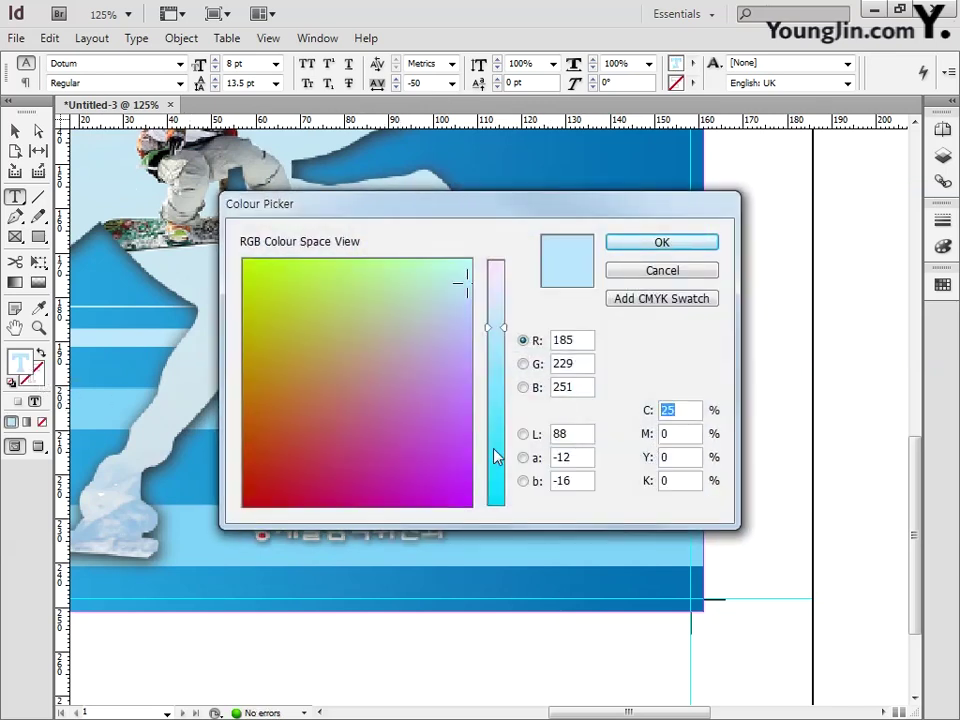
{"action": "type", "text": "95"}
{"action": "key", "text": "Tab"}
{"action": "type", "text": "60"}
{"action": "key", "text": "Tab"}
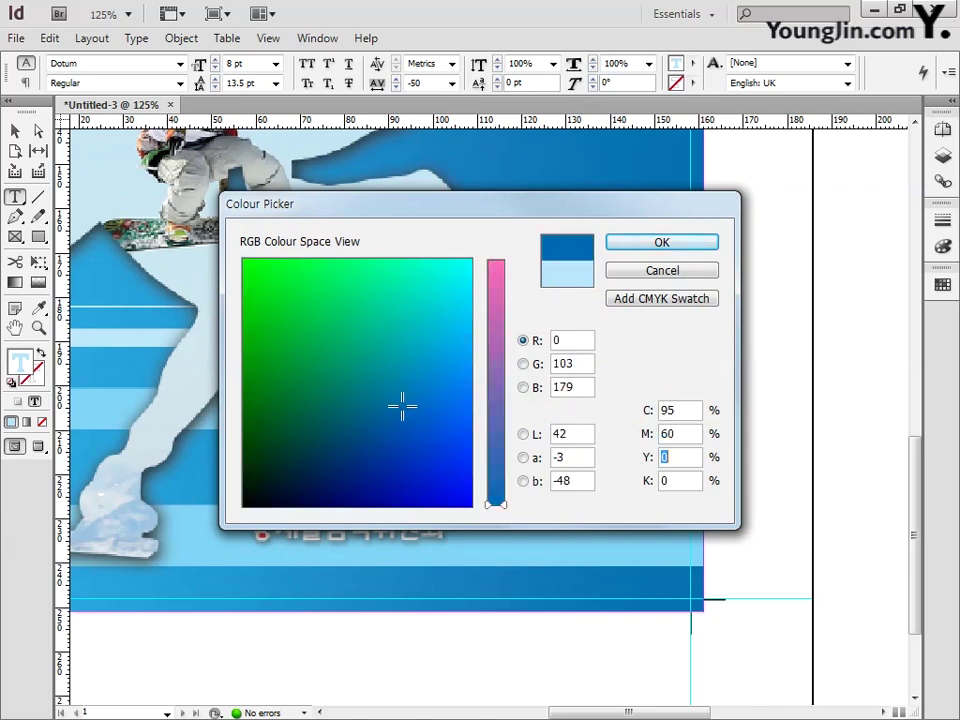
{"action": "type", "text": "25"}
{"action": "key", "text": "Tab"}
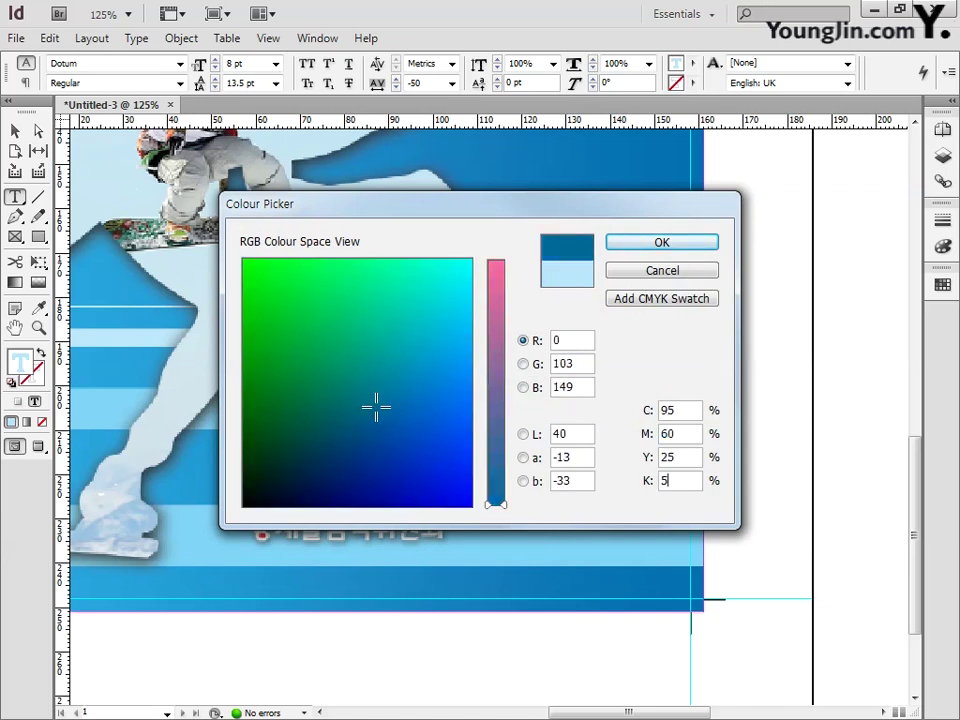
{"action": "type", "text": "5"}
{"action": "left_click", "coordinate": [662, 242]}
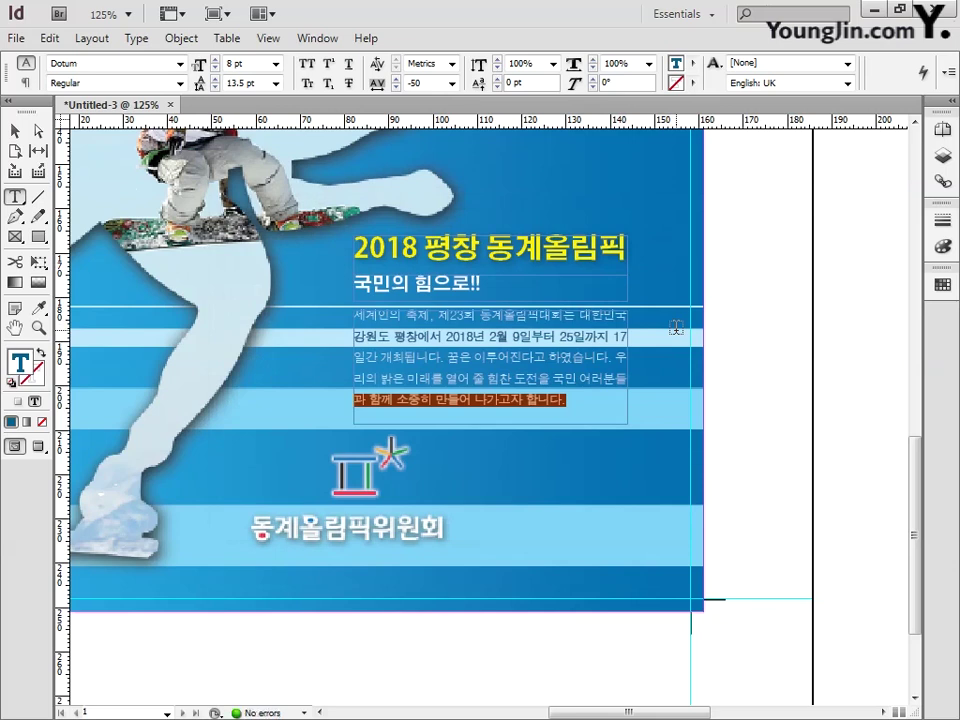
{"action": "left_click", "coordinate": [15, 130]}
Step: Draw an open Pen path about 95 mm wide around the skater silhouette, from the back over the head to below the chin
{"action": "double_click", "coordinate": [15, 328]}
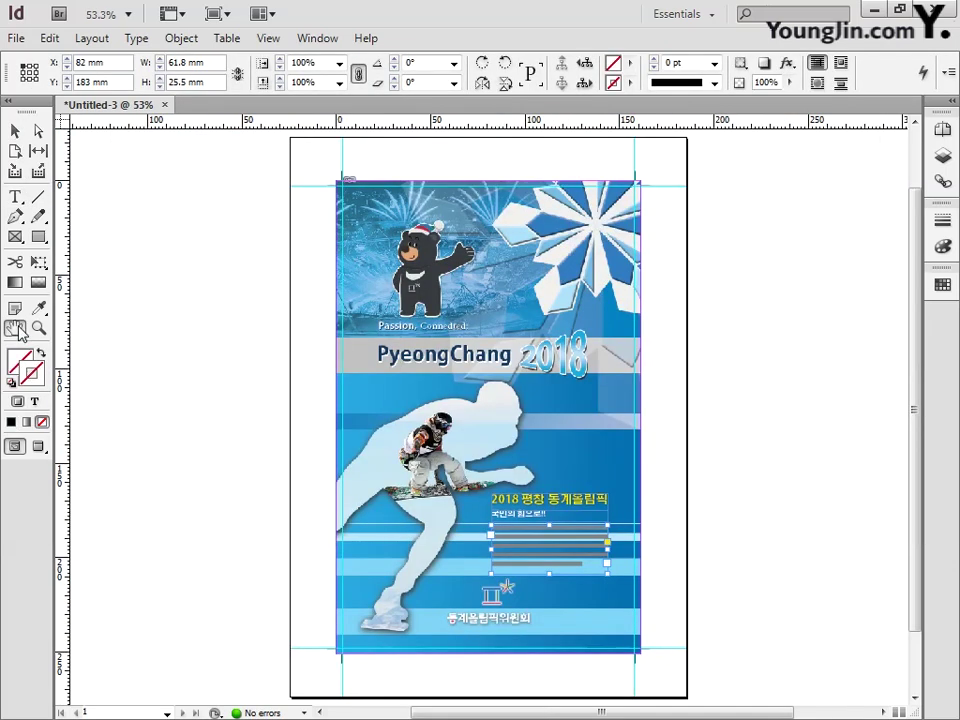
{"action": "left_click", "coordinate": [15, 216]}
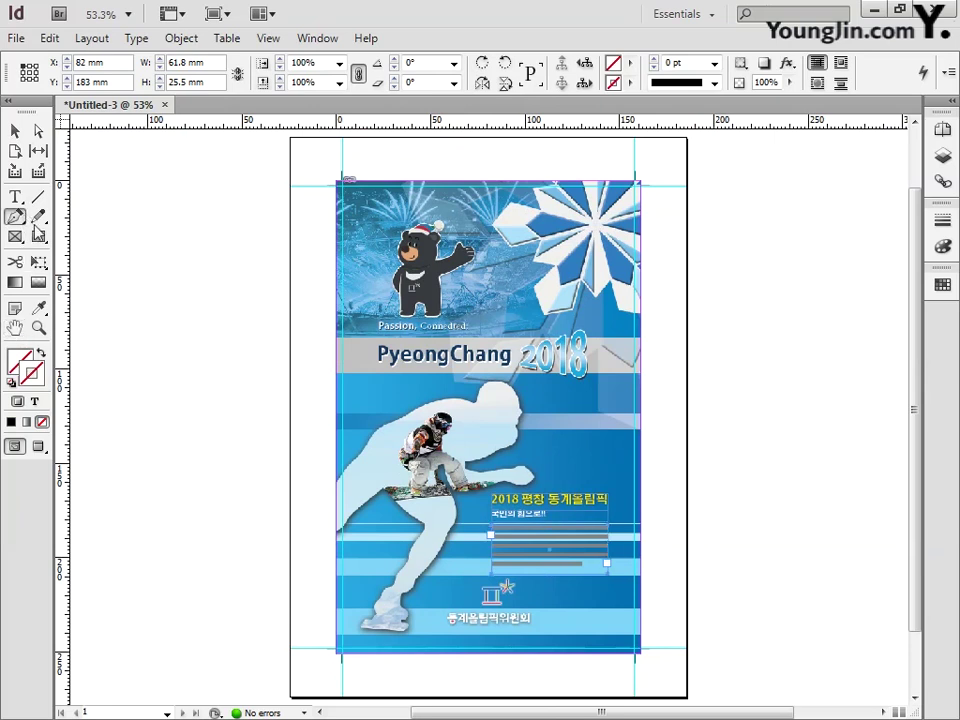
{"action": "key", "text": "ctrl+1"}
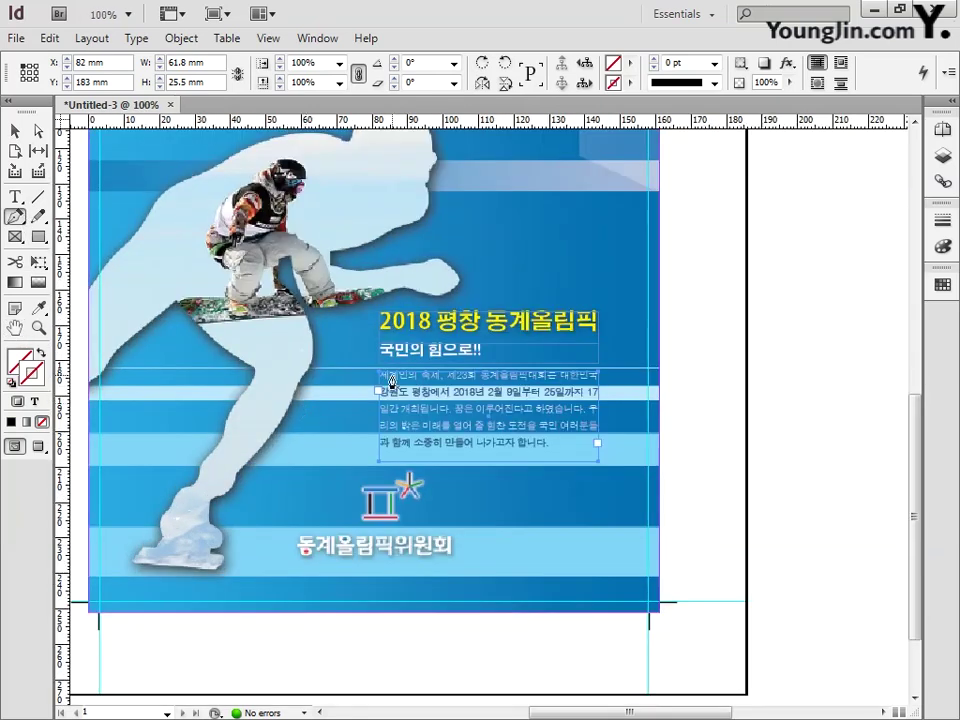
{"action": "left_click_drag", "start_coordinate": [306, 407], "coordinate": [407, 491]}
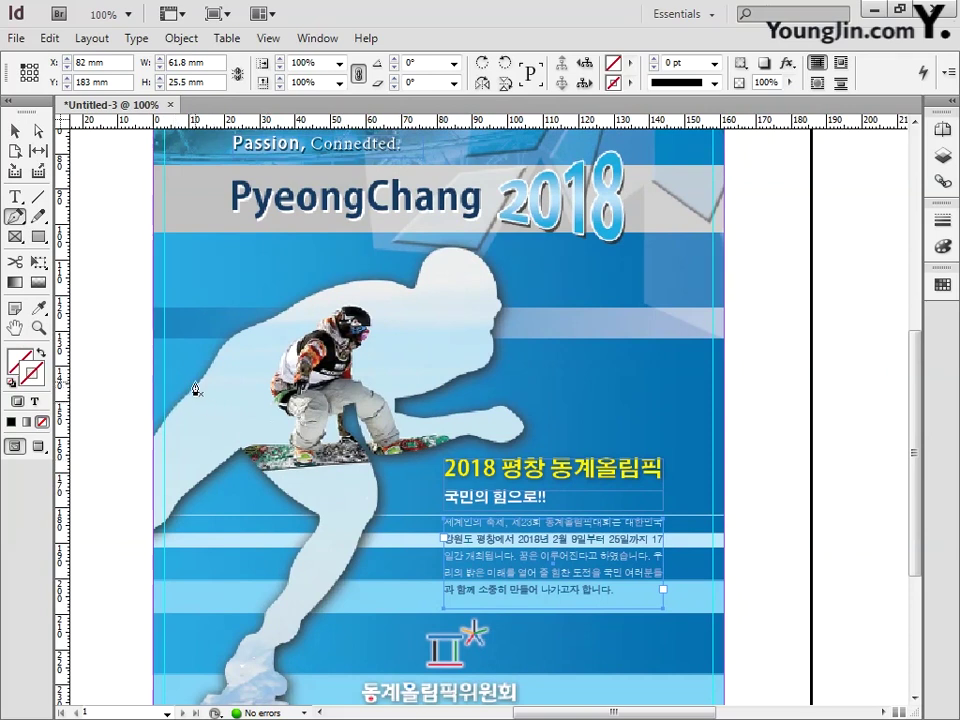
{"action": "left_click", "coordinate": [175, 396]}
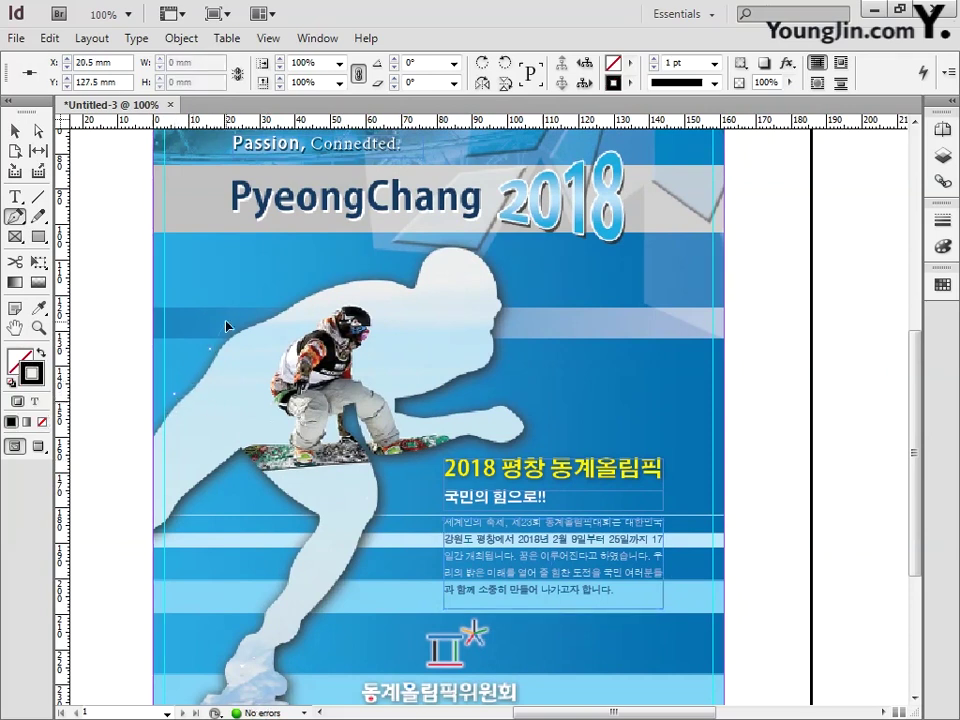
{"action": "left_click_drag", "start_coordinate": [228, 326], "coordinate": [265, 313]}
{"action": "left_click_drag", "start_coordinate": [357, 273], "coordinate": [509, 300]}
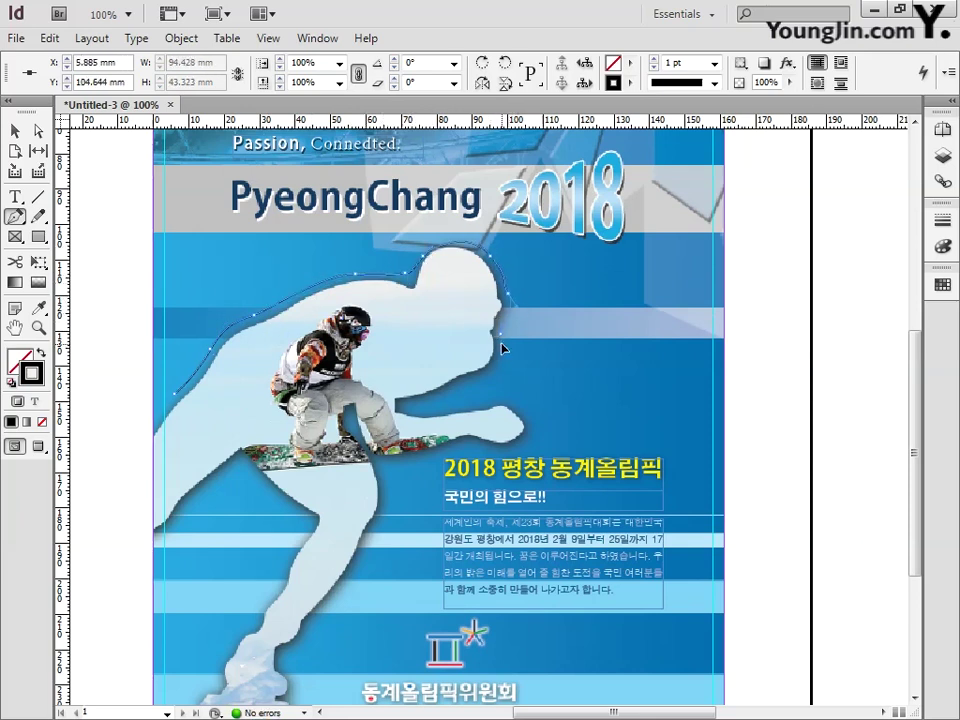
{"action": "left_click_drag", "start_coordinate": [503, 347], "coordinate": [489, 377]}
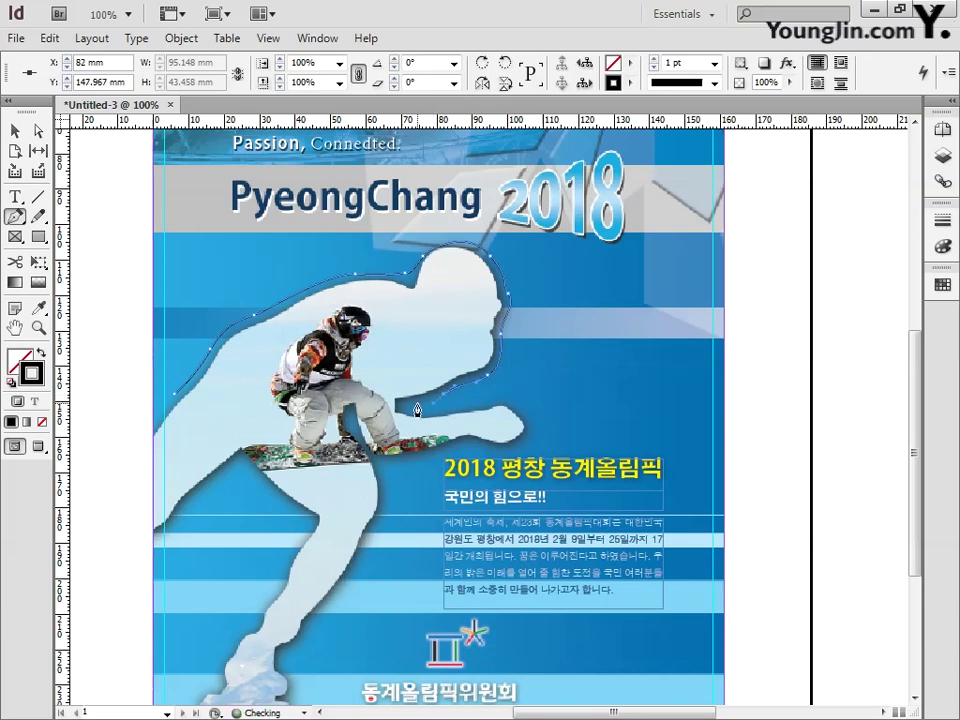
Step: Adjust the path's anchor points and curve around the skater's neck and head so it follows the silhouette smoothly
{"action": "key", "text": "a"}
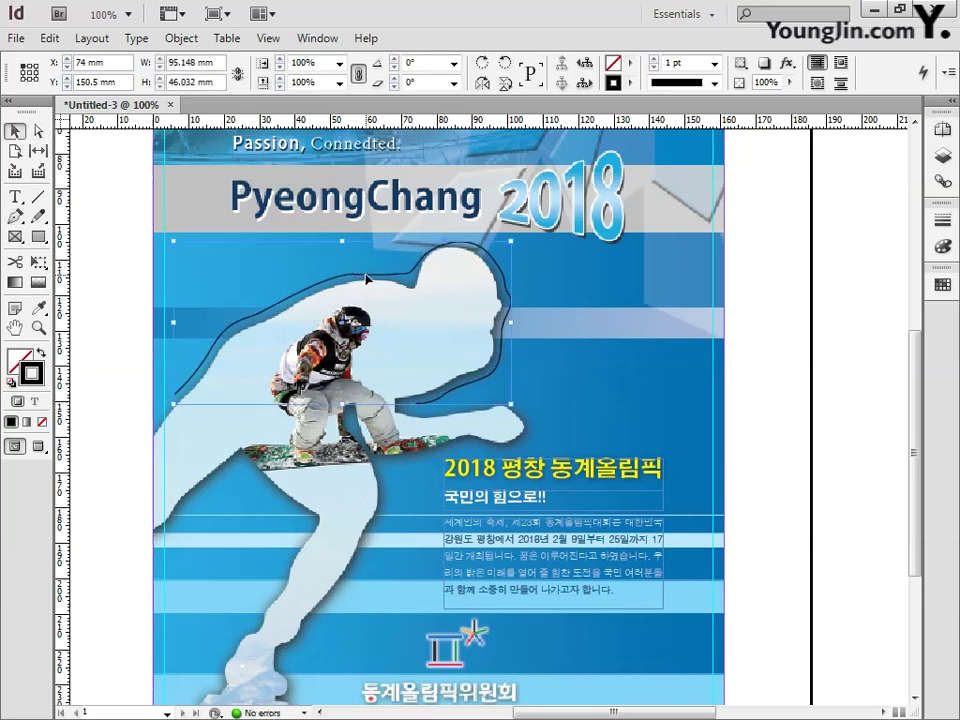
{"action": "left_click", "coordinate": [355, 272]}
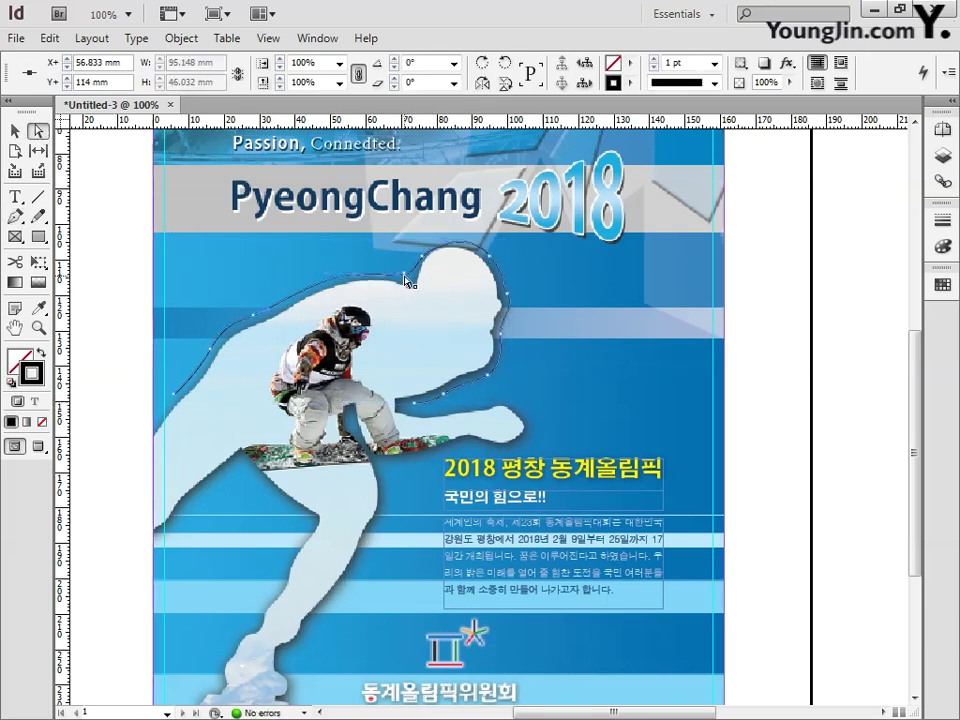
{"action": "left_click", "coordinate": [355, 272]}
{"action": "key", "text": "ctrl+="}
{"action": "key", "text": "ctrl+="}
{"action": "key", "text": "ctrl+="}
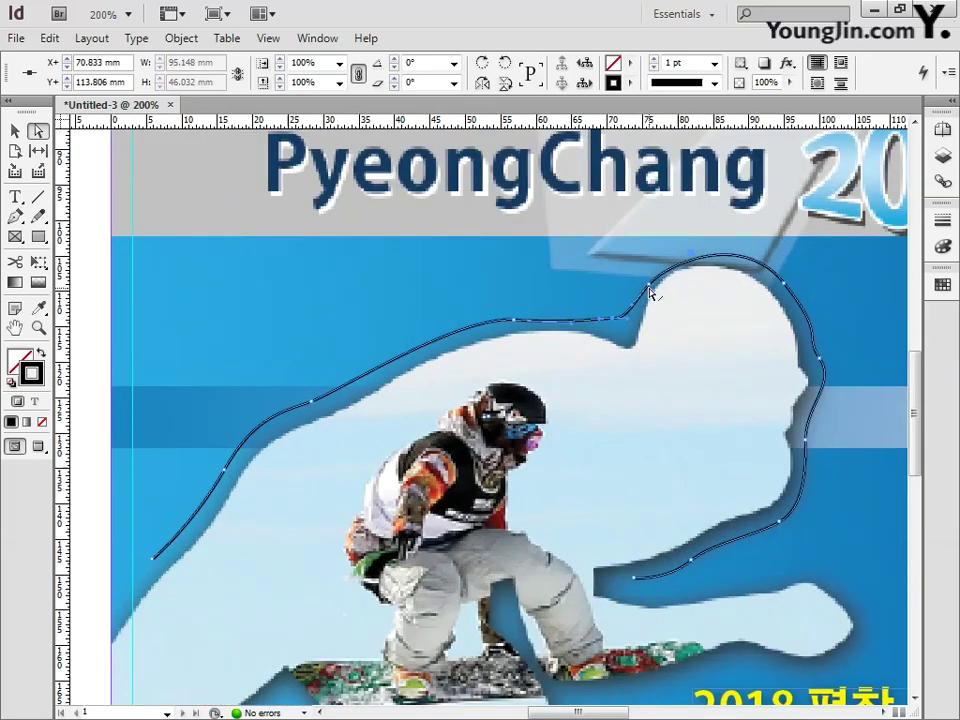
{"action": "left_click_drag", "start_coordinate": [654, 291], "coordinate": [668, 250]}
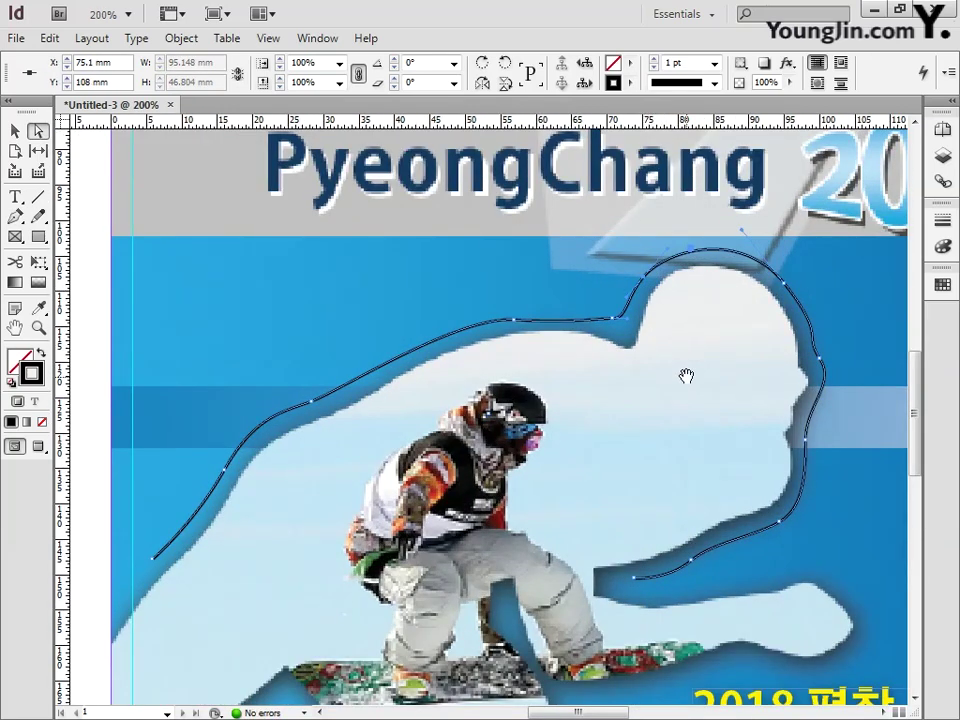
Step: Select the whole path around the skater and remove its stroke colour
{"action": "left_click", "coordinate": [15, 131]}
{"action": "left_click", "coordinate": [403, 362]}
{"action": "left_click", "coordinate": [400, 360]}
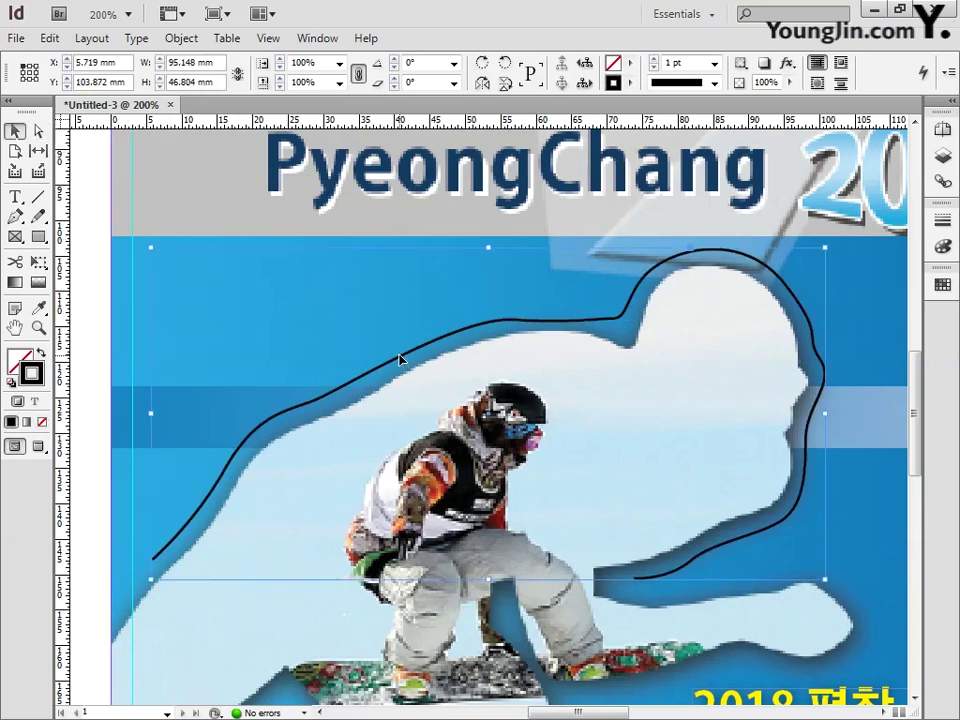
{"action": "left_click", "coordinate": [41, 421]}
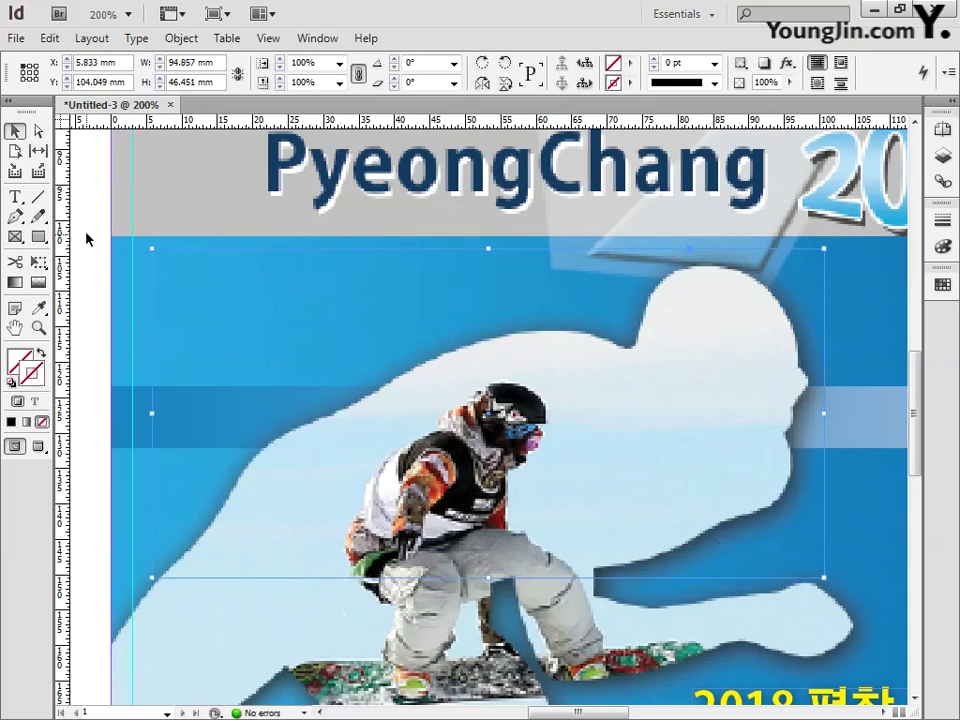
Step: Add type on the path around the skater reading "PyeongChang 2018"
{"action": "left_click", "coordinate": [18, 199]}
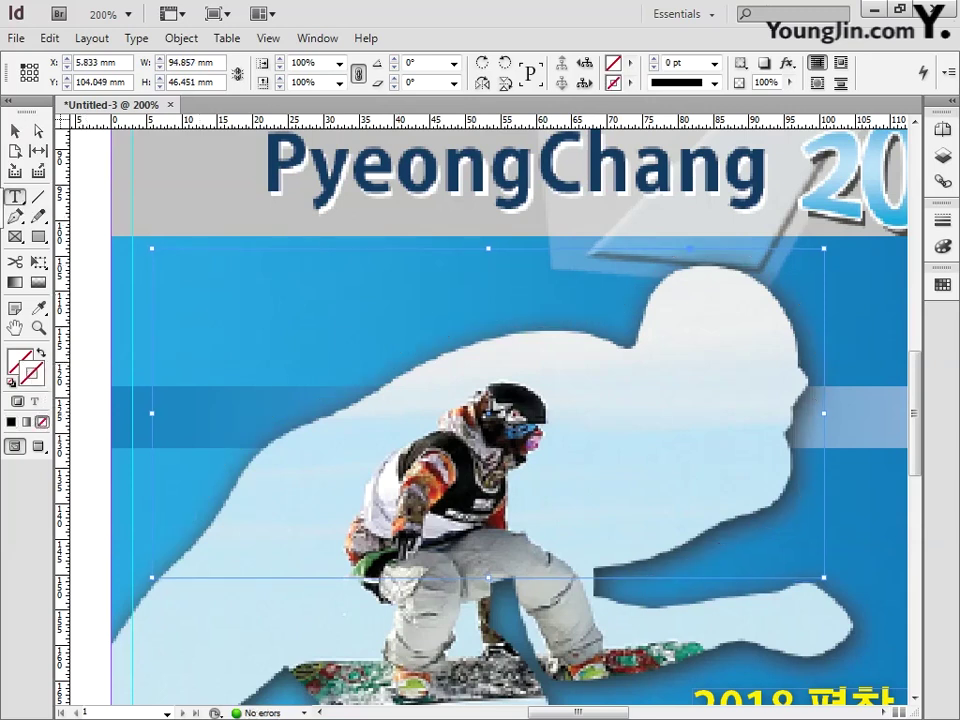
{"action": "key", "text": "shift+t"}
{"action": "left_click", "coordinate": [226, 467]}
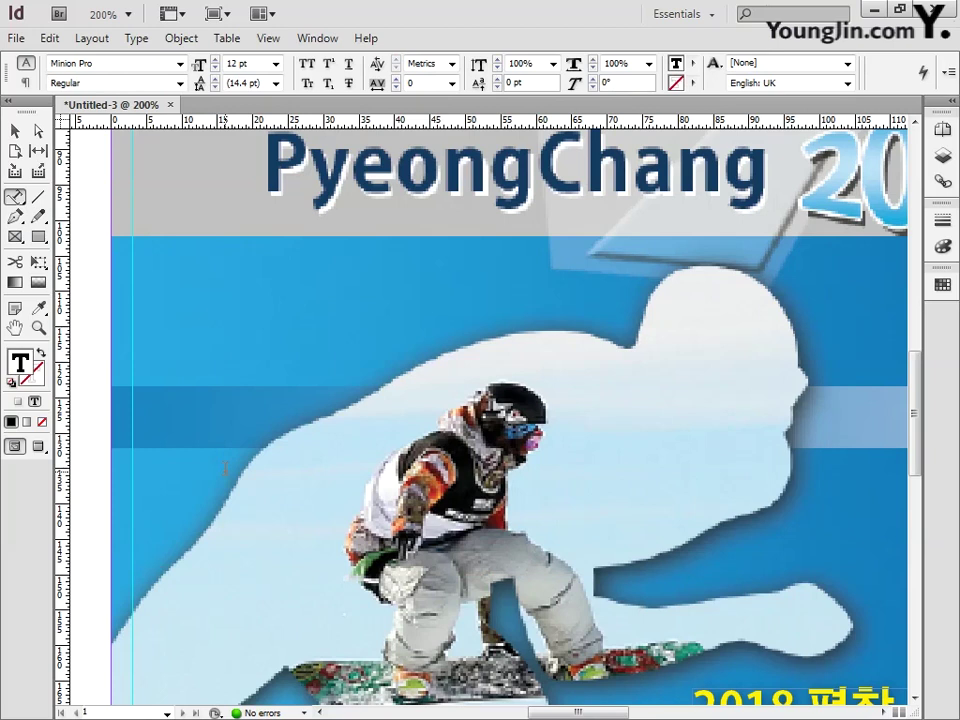
{"action": "type", "text": "Pye"}
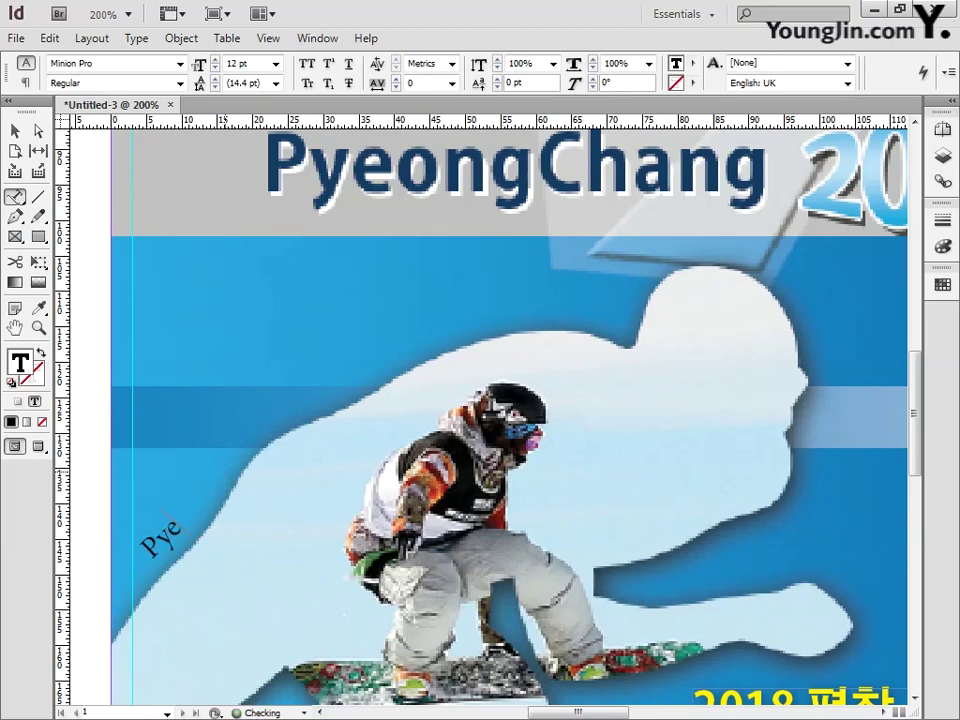
{"action": "type", "text": "ongChang"}
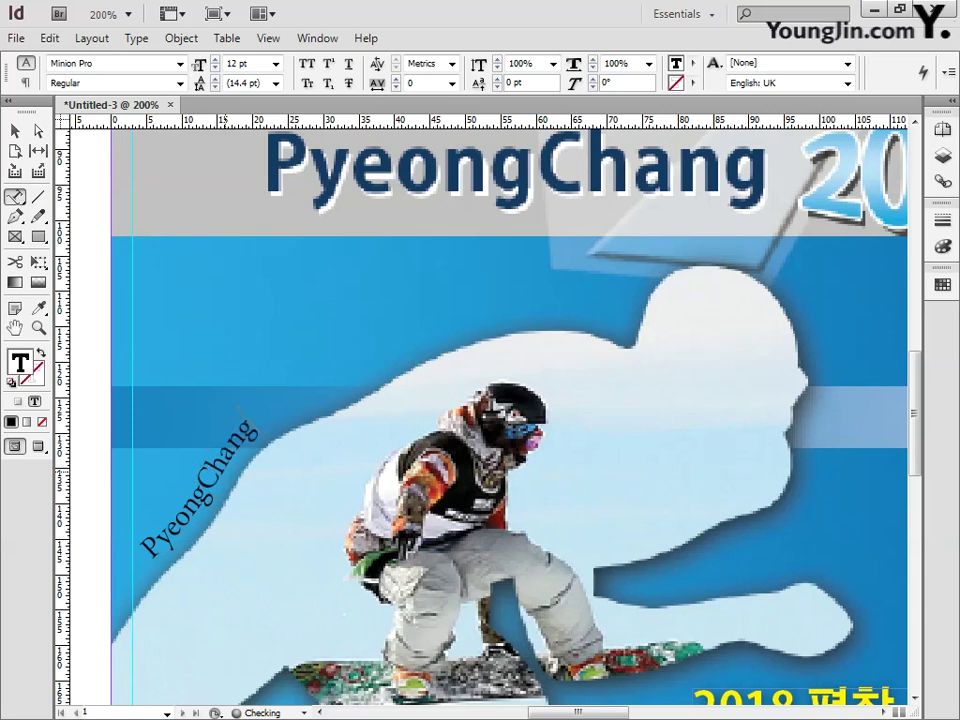
{"action": "type", "text": " 2018"}
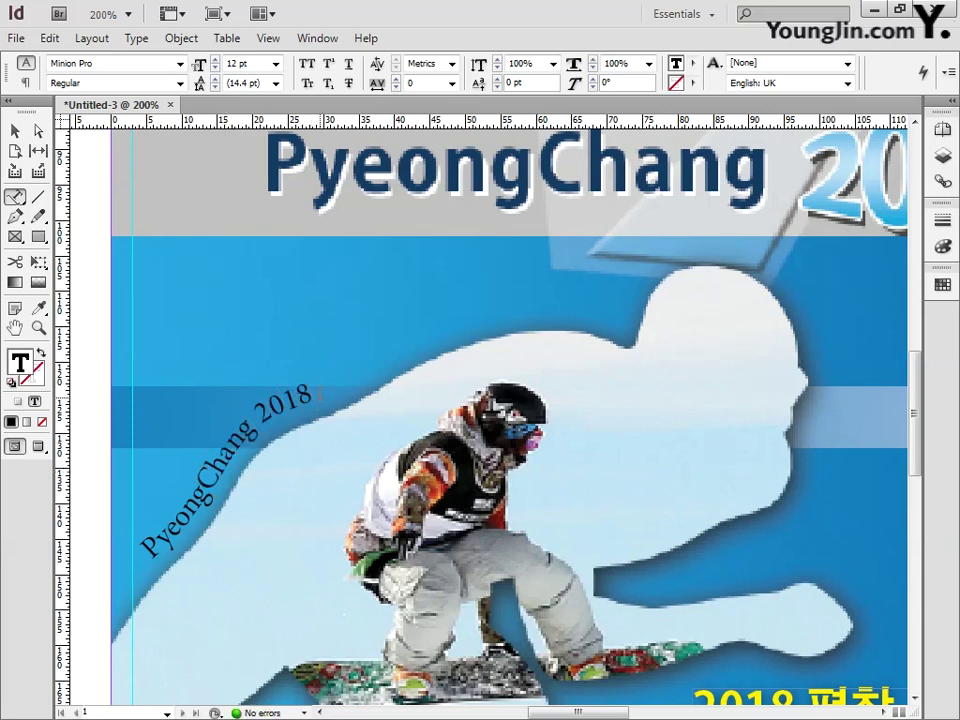
Step: Copy the whole path text, and set it in Adobe Gothic Std B at 6 pt
{"action": "key", "text": "ctrl+a"}
{"action": "key", "text": "ctrl+c"}
{"action": "left_click", "coordinate": [236, 63]}
{"action": "type", "text": "8"}
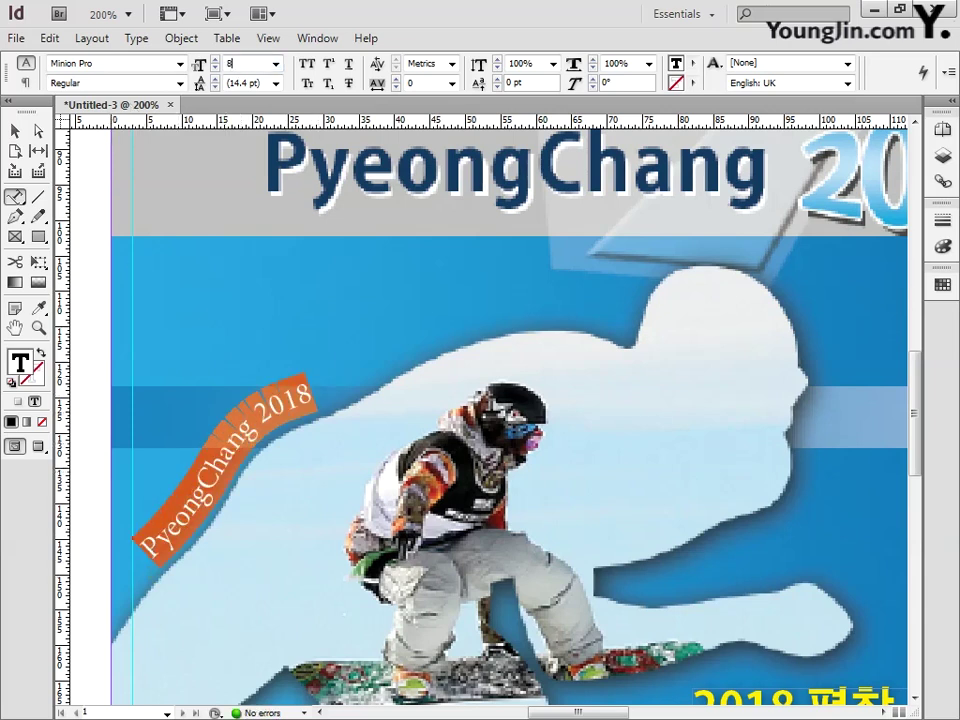
{"action": "key", "text": "Return"}
{"action": "left_click", "coordinate": [180, 64]}
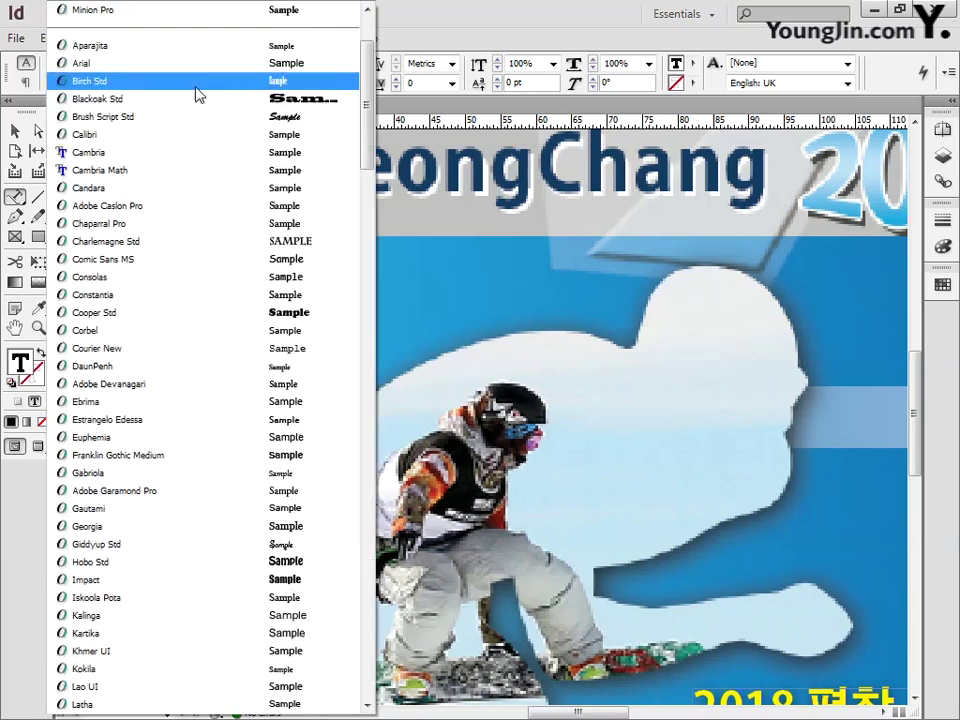
{"action": "scroll", "coordinate": [193, 60], "scroll_direction": "up", "scroll_amount": 2}
{"action": "left_click", "coordinate": [186, 28]}
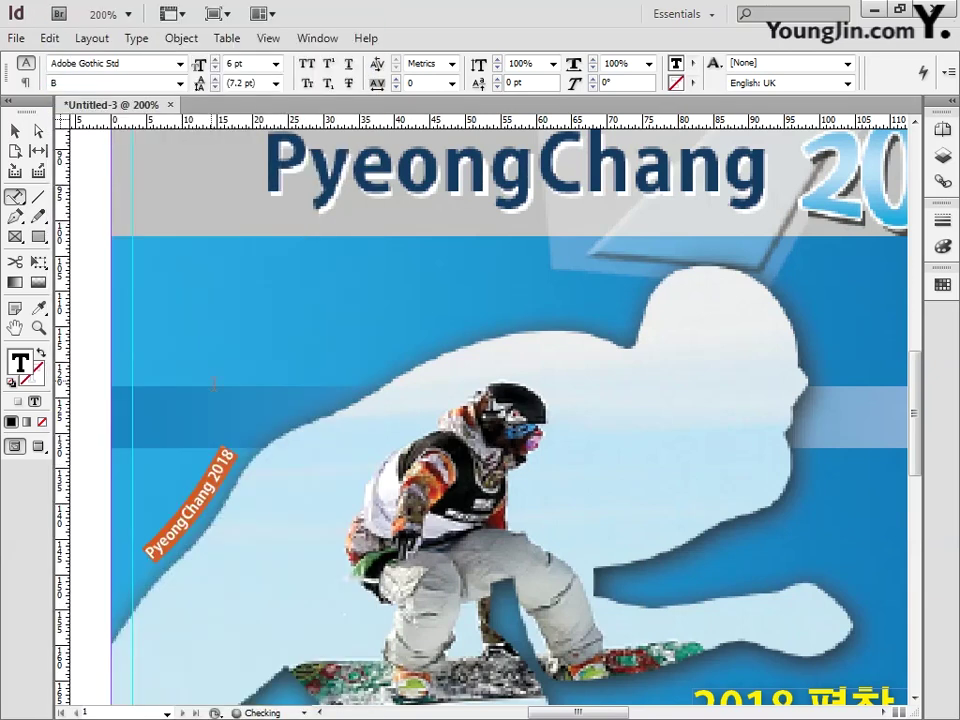
Step: Paste the copied "PyeongChang 2018" repeatedly after the existing text until it fills the path to its end
{"action": "left_click", "coordinate": [240, 452]}
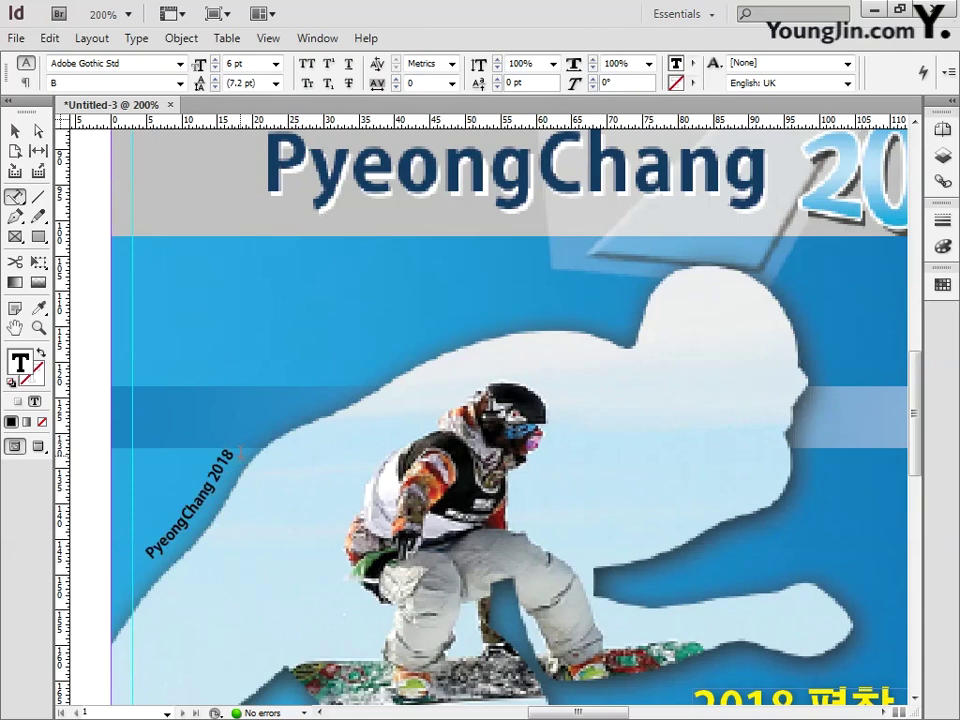
{"action": "key", "text": "ctrl+v"}
{"action": "key", "text": "ctrl+v"}
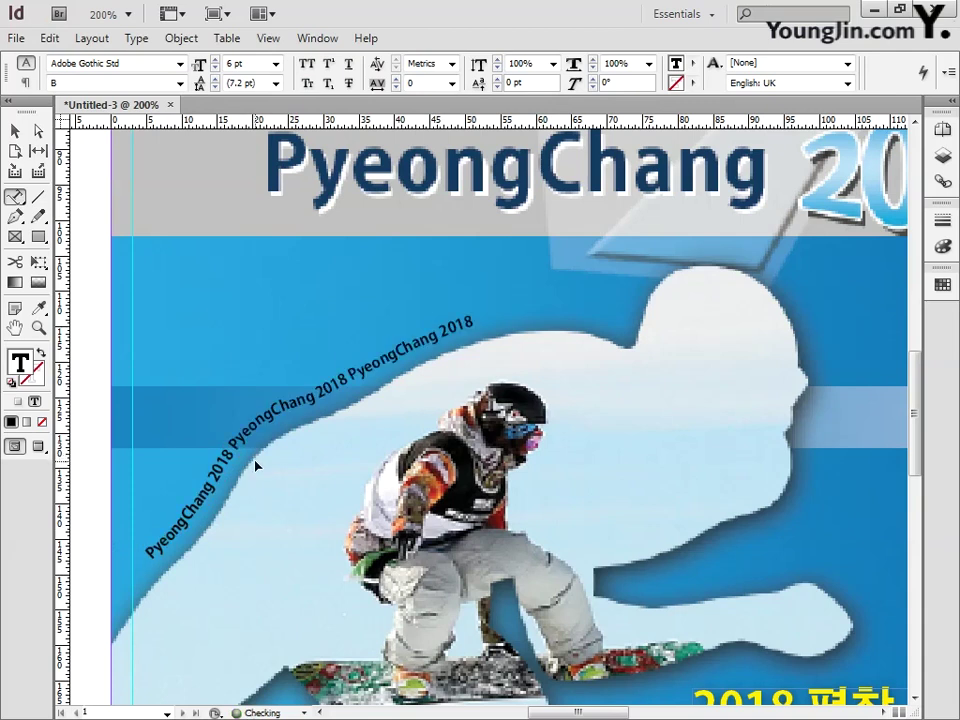
{"action": "key", "text": "ctrl+v"}
{"action": "key", "text": "ctrl+v"}
{"action": "key", "text": "ctrl+v"}
{"action": "key", "text": "ctrl+v"}
{"action": "key", "text": "ctrl+v"}
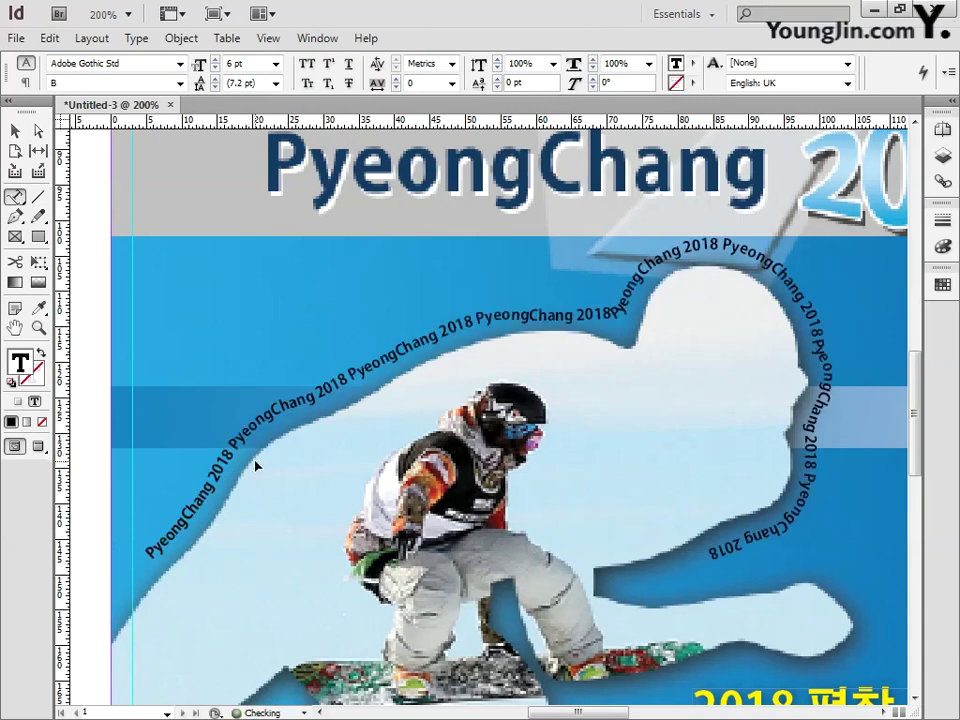
{"action": "key", "text": "ctrl+v"}
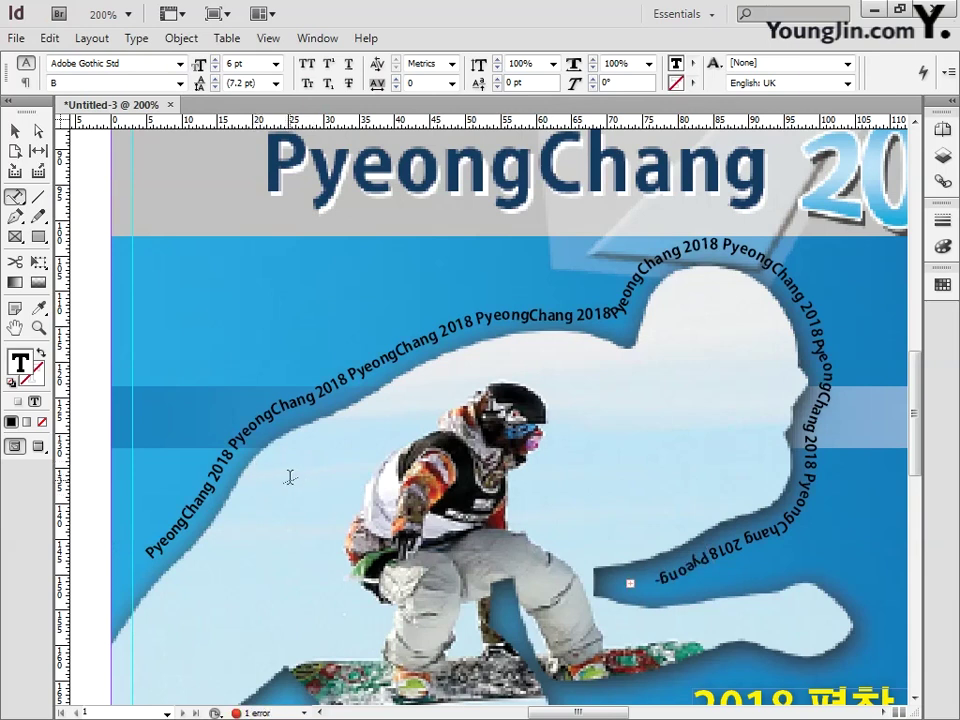
Step: Set all the path text to 5 pt with a tracking of 120
{"action": "key", "text": "ctrl+a"}
{"action": "left_click", "coordinate": [215, 67]}
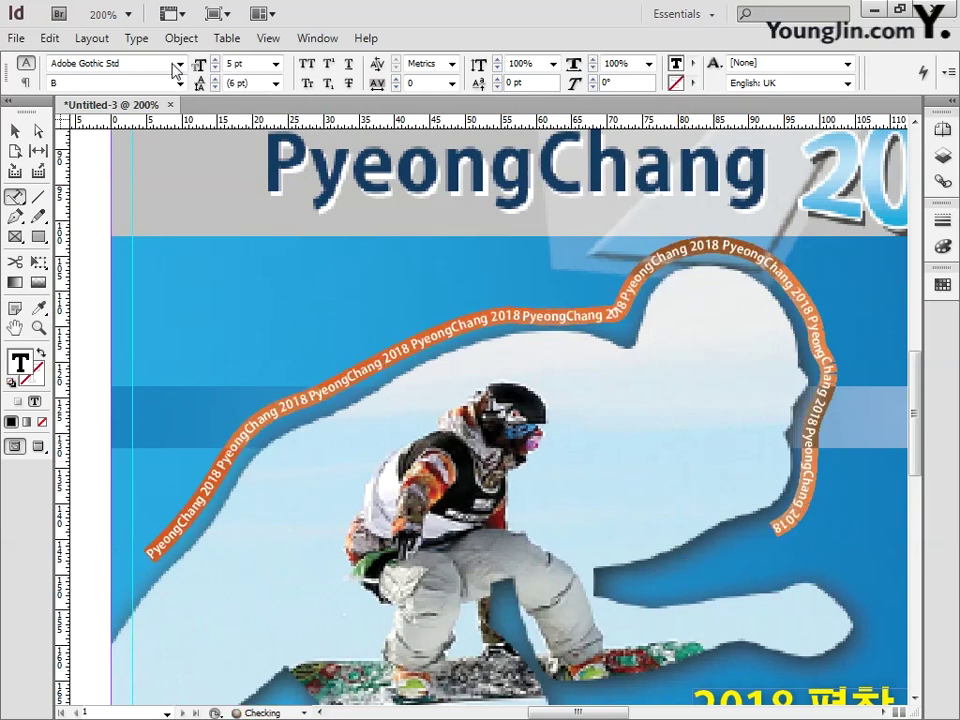
{"action": "key", "text": "alt+Right"}
{"action": "key", "text": "alt+Right"}
{"action": "key", "text": "alt+Right"}
{"action": "key", "text": "alt+Right"}
{"action": "key", "text": "alt+Right"}
{"action": "key", "text": "alt+Right"}
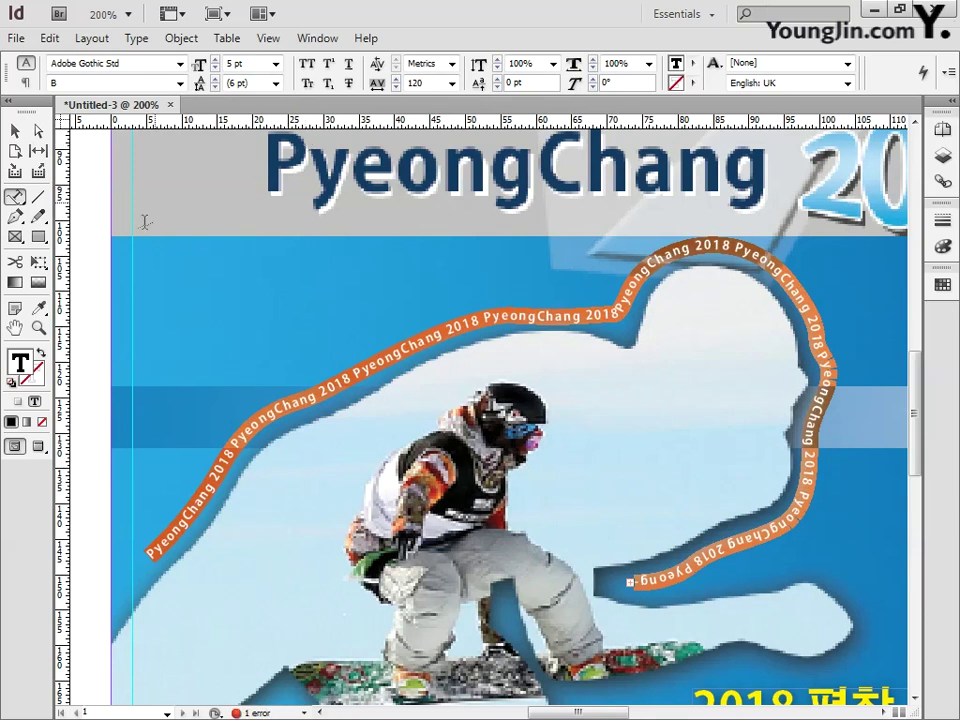
Step: Fill the path text with dark blue using C 100%, M 80%, Y 35% and K 25%, and finish editing the text
{"action": "double_click", "coordinate": [22, 362]}
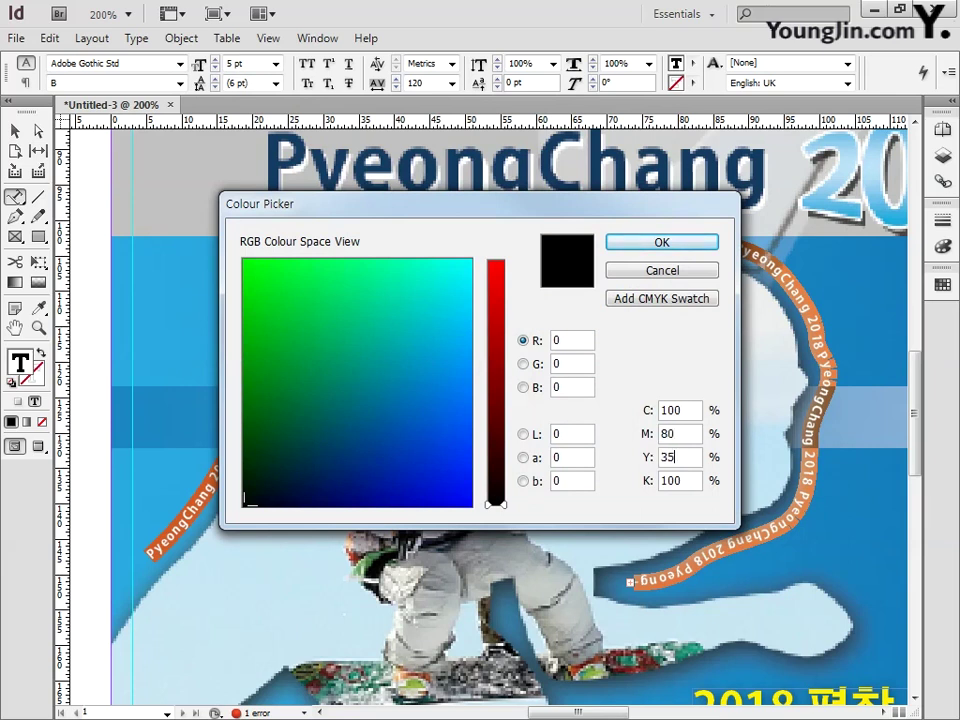
{"action": "key", "text": "Tab"}
{"action": "type", "text": "25"}
{"action": "left_click", "coordinate": [649, 240]}
{"action": "key", "text": "Escape"}
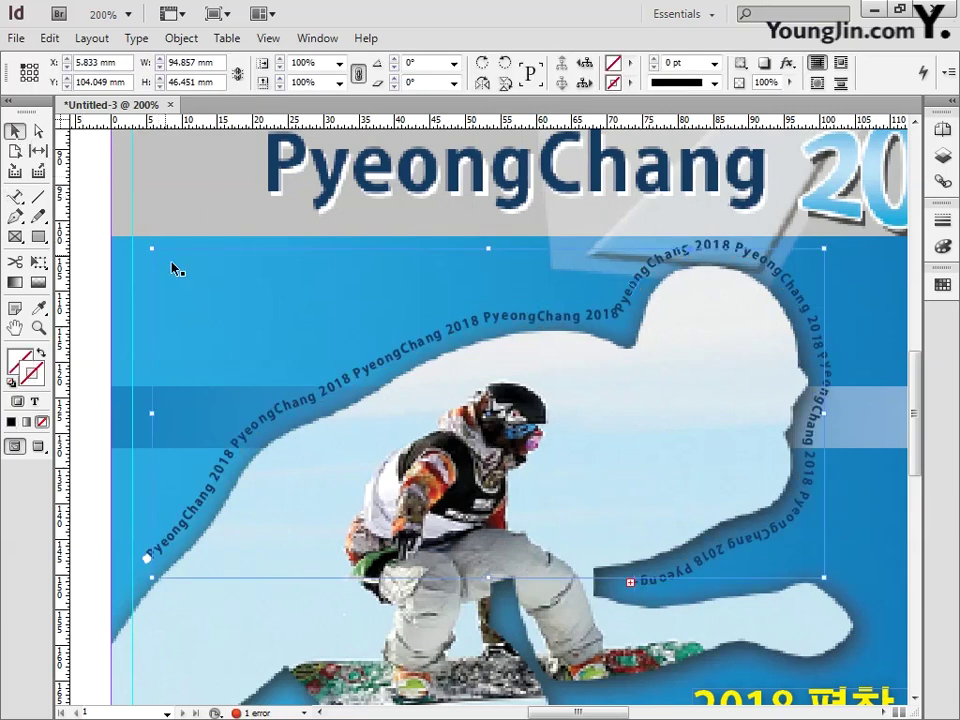
Step: Add a text frame about 5 mm square beside the poster's lower-left vertical crop mark, enter "01" and select the number
{"action": "double_click", "coordinate": [15, 328]}
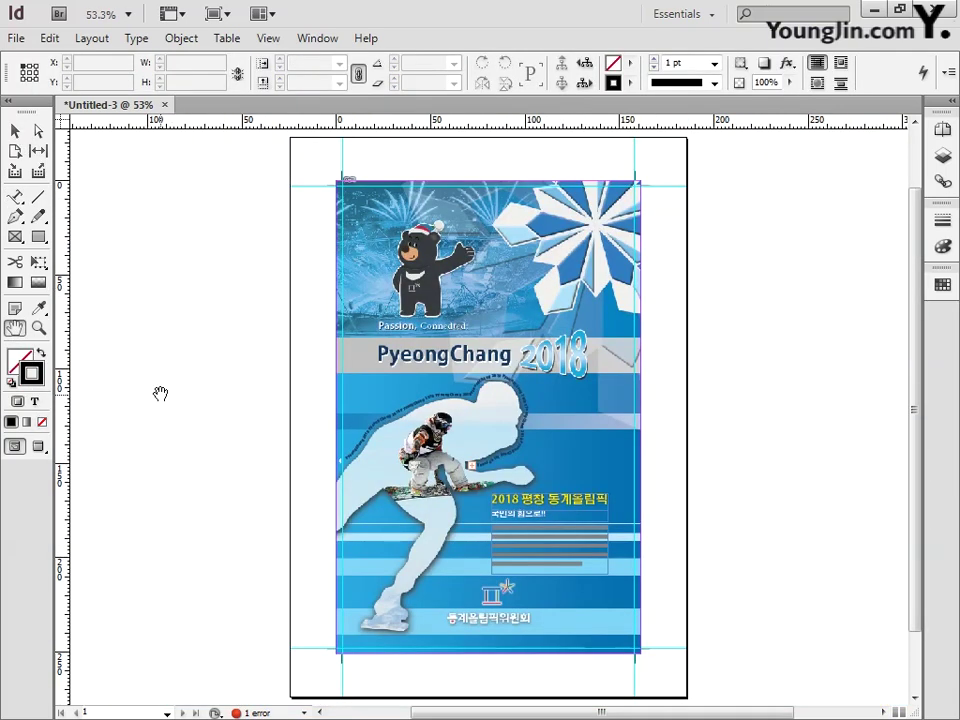
{"action": "left_click", "coordinate": [40, 329]}
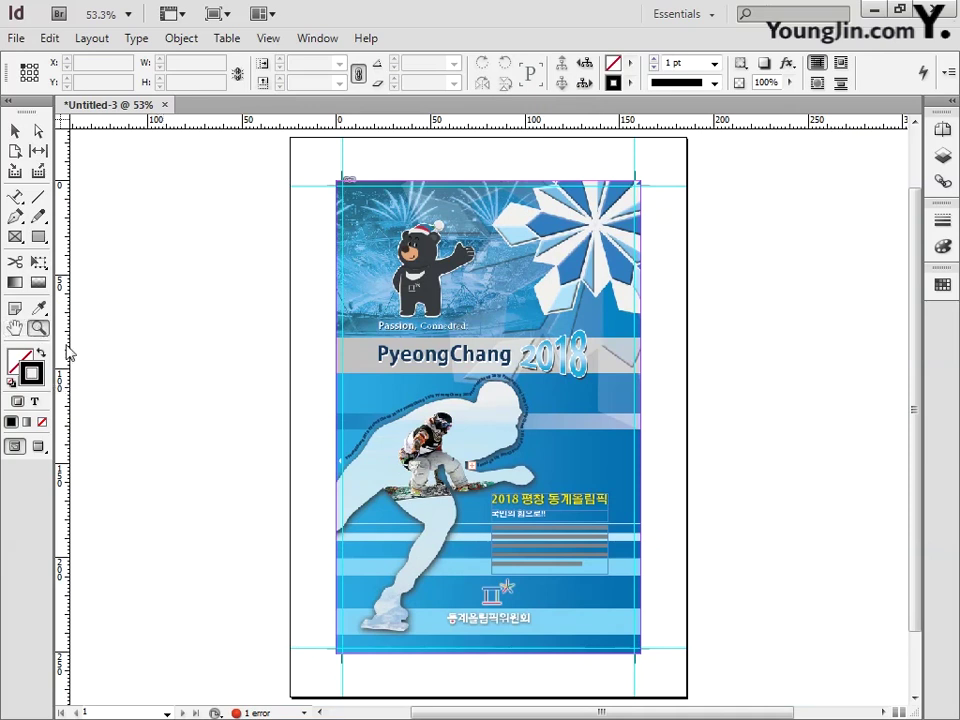
{"action": "left_click_drag", "start_coordinate": [326, 645], "coordinate": [380, 676]}
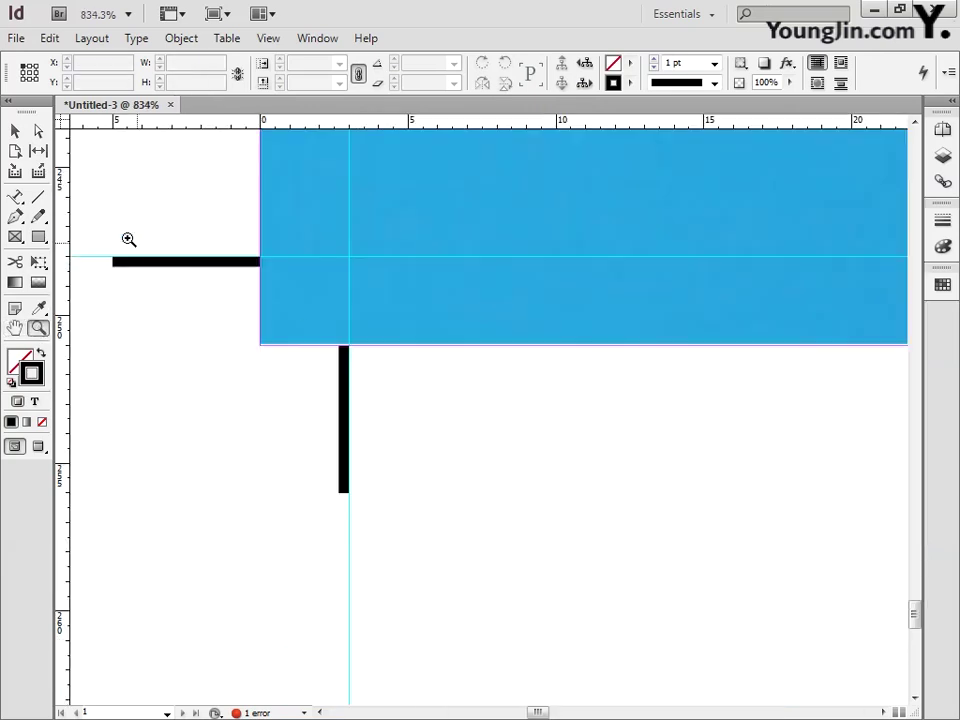
{"action": "left_click", "coordinate": [16, 197]}
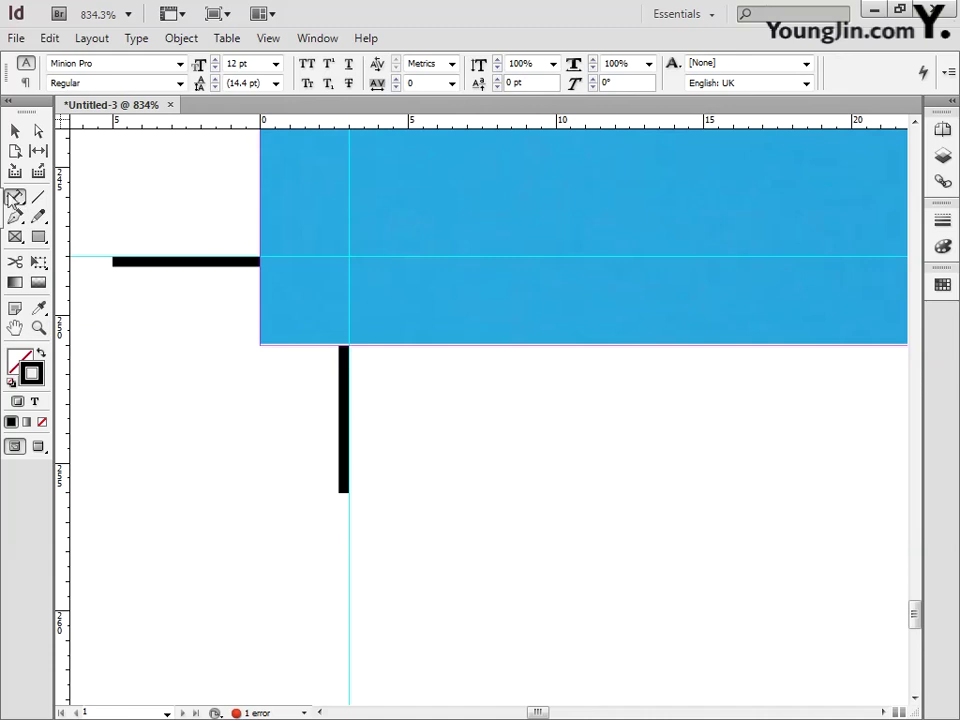
{"action": "left_click_drag", "start_coordinate": [390, 397], "coordinate": [538, 545]}
{"action": "type", "text": "01"}
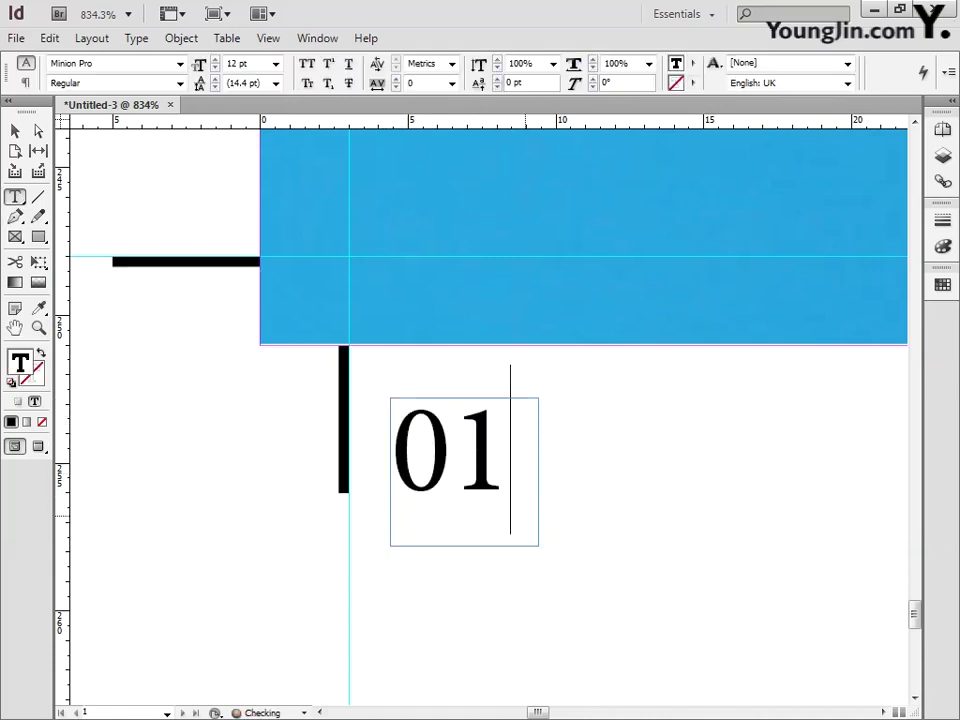
{"action": "left_click_drag", "start_coordinate": [506, 463], "coordinate": [379, 464]}
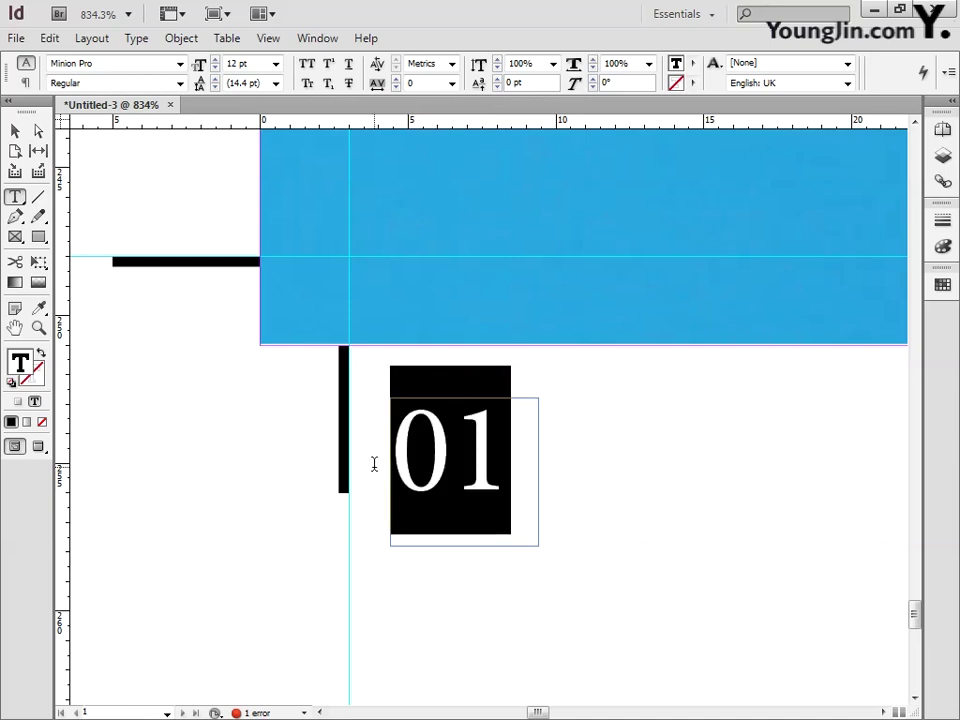
Step: Set the "01" page number in Dotum at 10 pt
{"action": "left_click", "coordinate": [180, 64]}
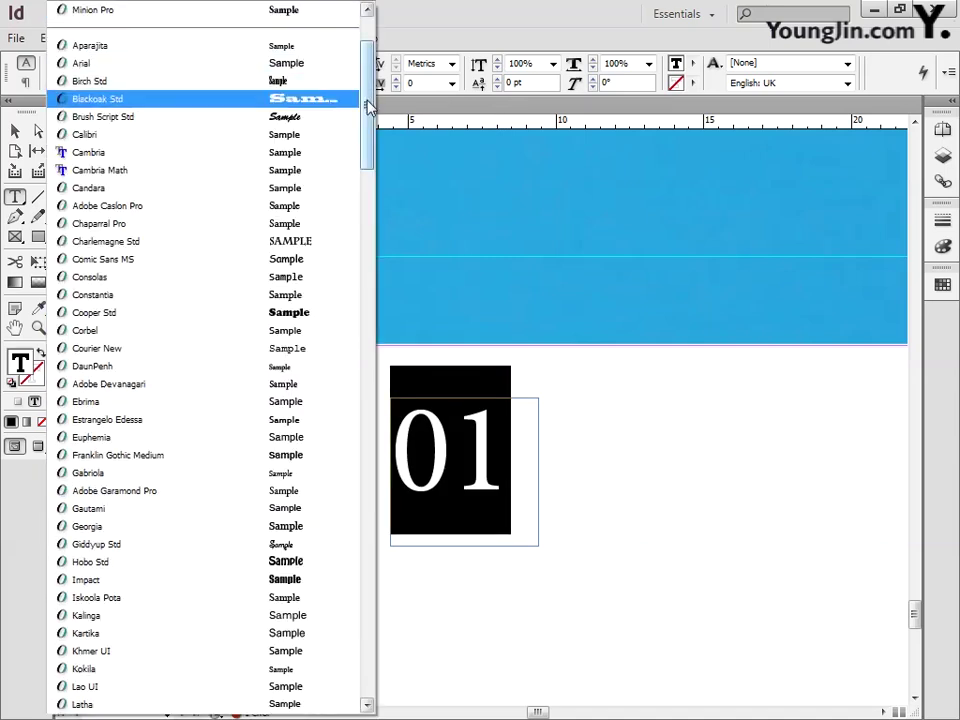
{"action": "left_click_drag", "start_coordinate": [368, 103], "coordinate": [368, 54]}
{"action": "left_click", "coordinate": [207, 28]}
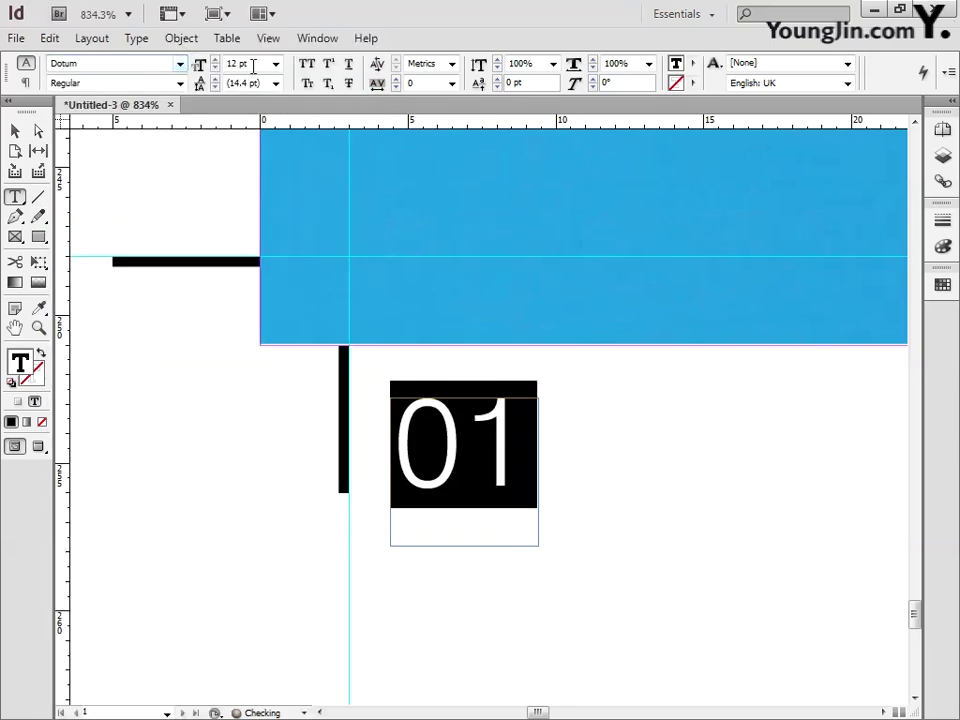
{"action": "key", "text": "Tab"}
{"action": "type", "text": "10"}
{"action": "key", "text": "Return"}
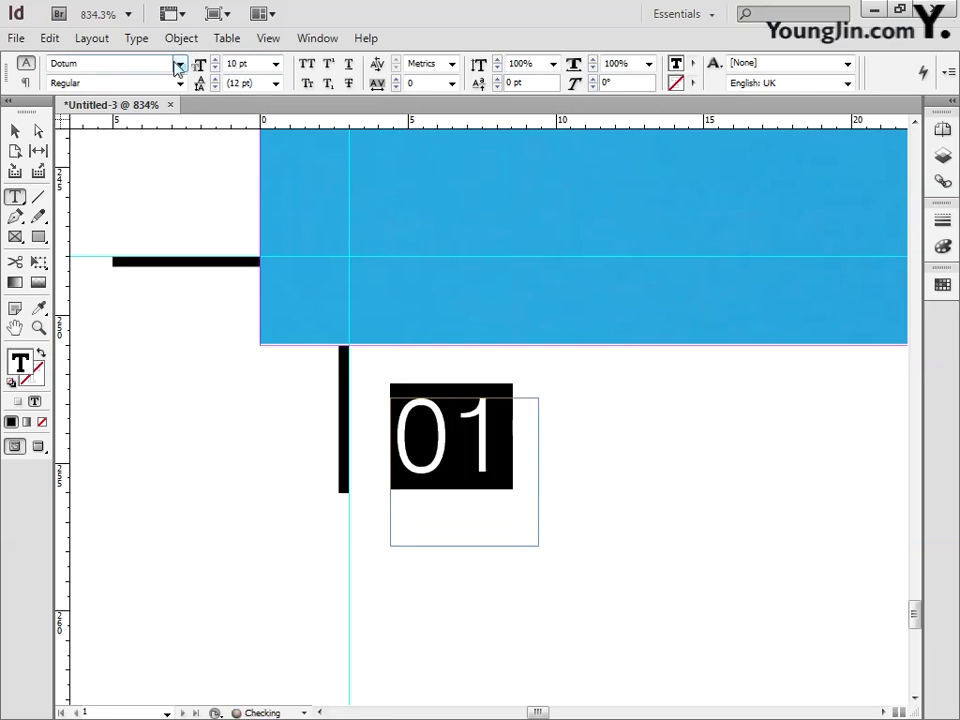
Step: Finish editing the number and move its frame close beside the vertical crop mark, to about X 3.5 mm, Y 253.5 mm
{"action": "key", "text": "Escape"}
{"action": "key", "text": "ctrl+shift+a"}
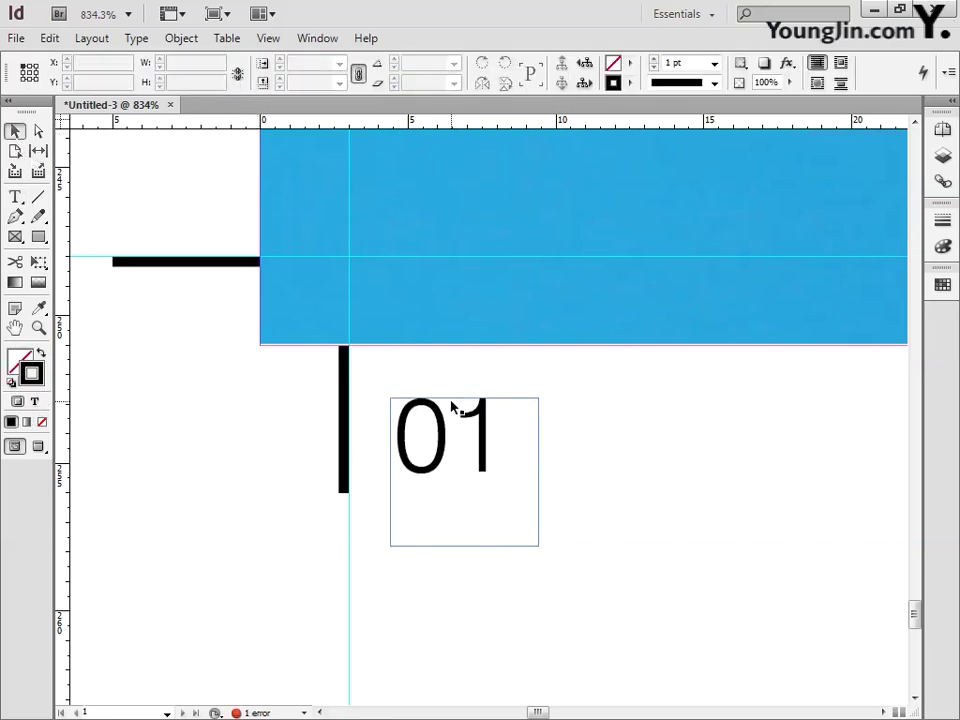
{"action": "left_click_drag", "start_coordinate": [452, 403], "coordinate": [428, 425]}
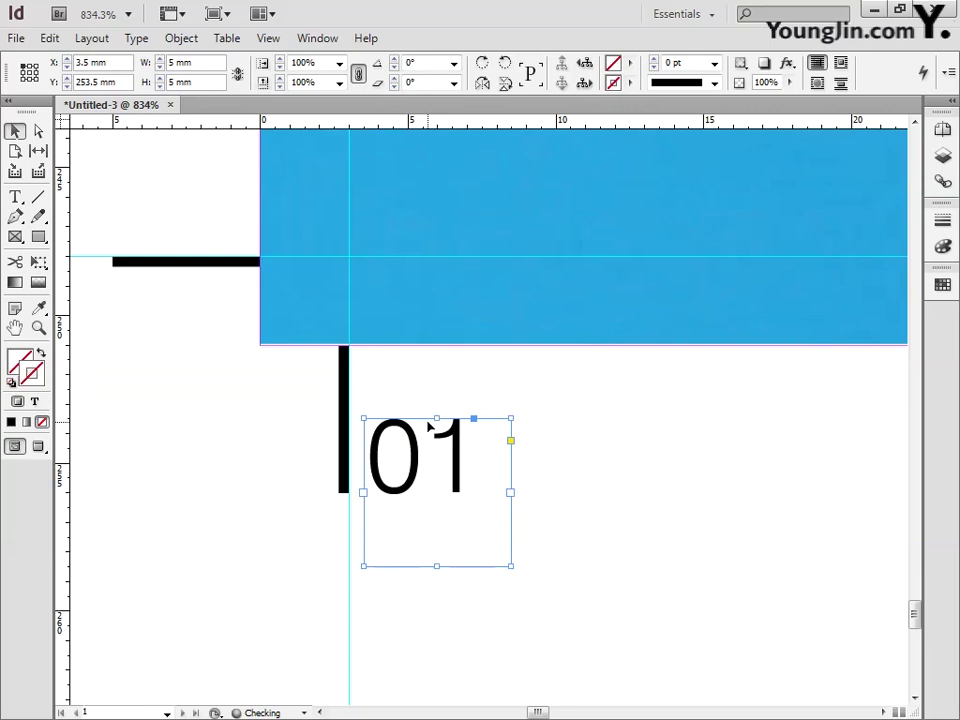
Step: Save the poster as an InDesign CS6 document named 01 in the 작업 folder, replacing the existing file
{"action": "double_click", "coordinate": [15, 328]}
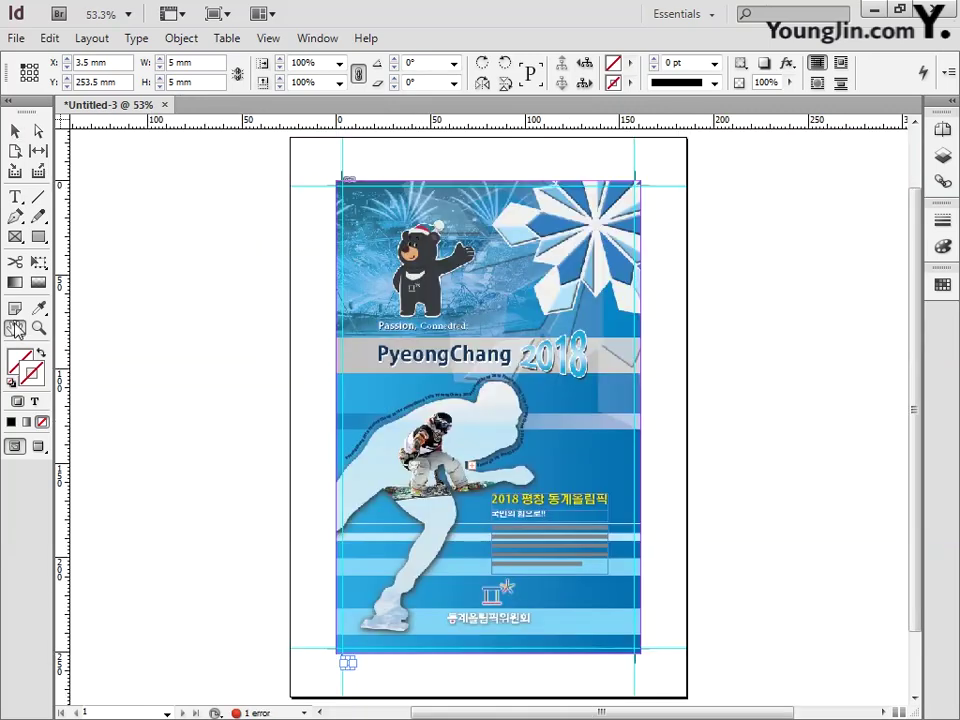
{"action": "left_click", "coordinate": [16, 38]}
{"action": "left_click", "coordinate": [56, 172]}
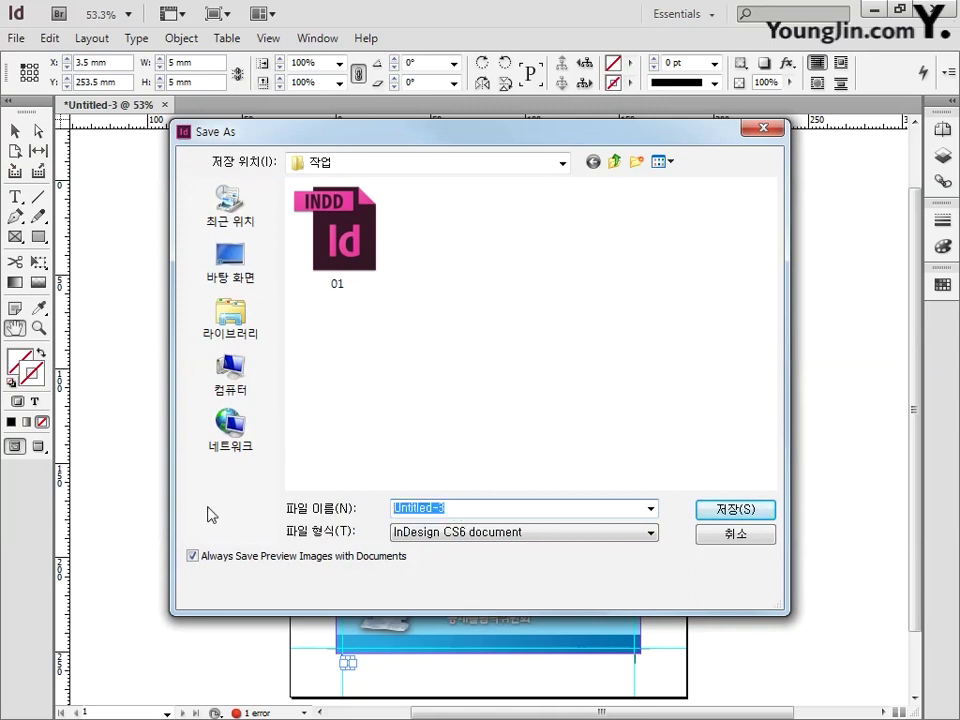
{"action": "type", "text": "01"}
{"action": "left_click", "coordinate": [713, 508]}
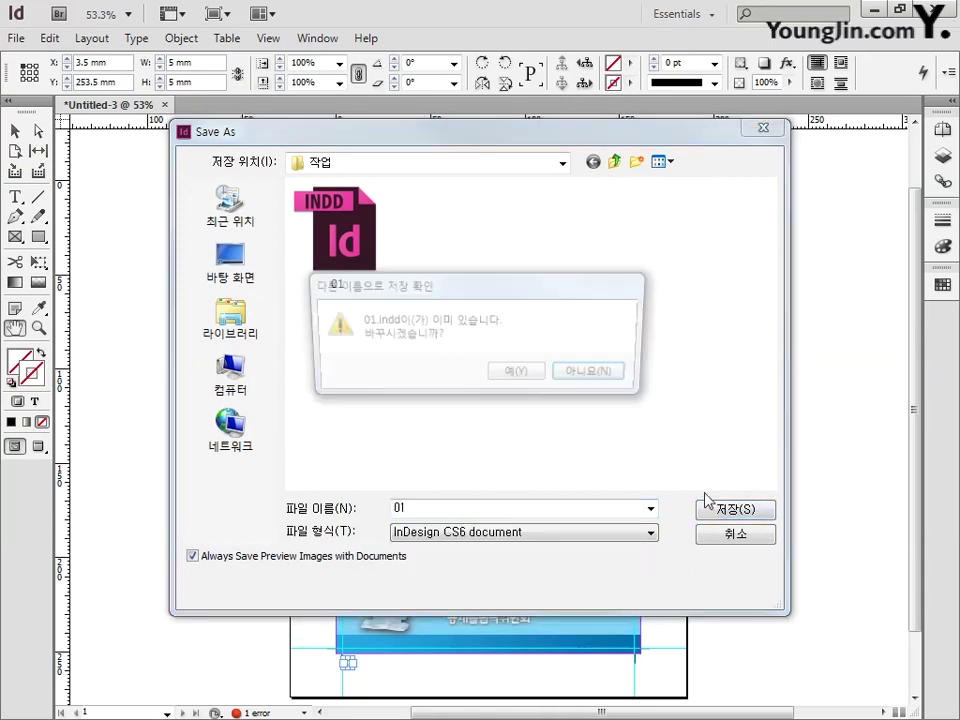
{"action": "left_click", "coordinate": [512, 372]}
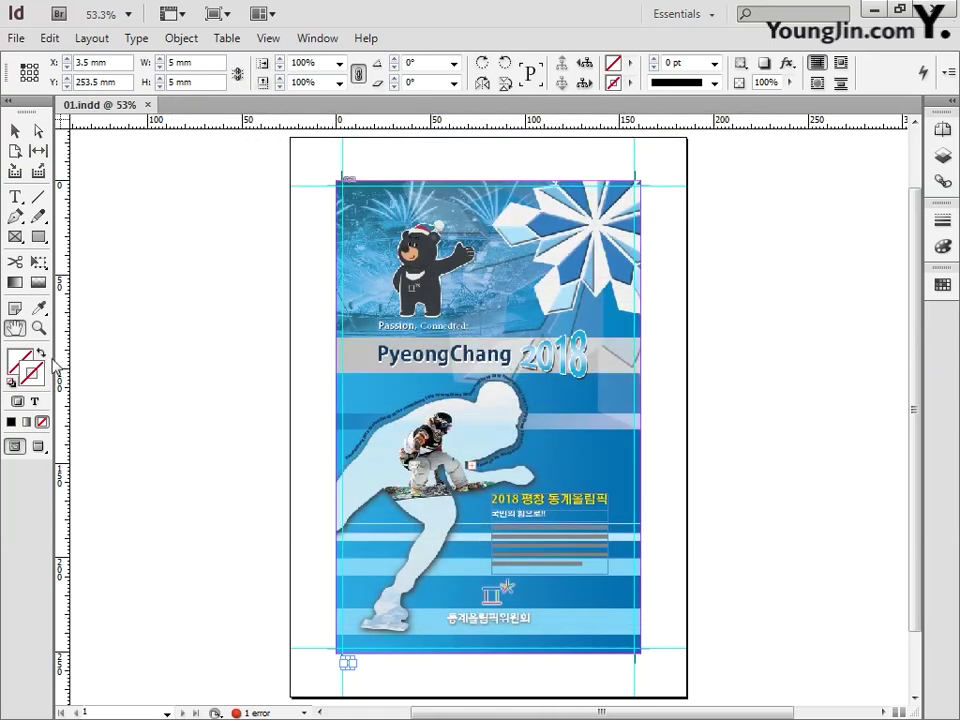